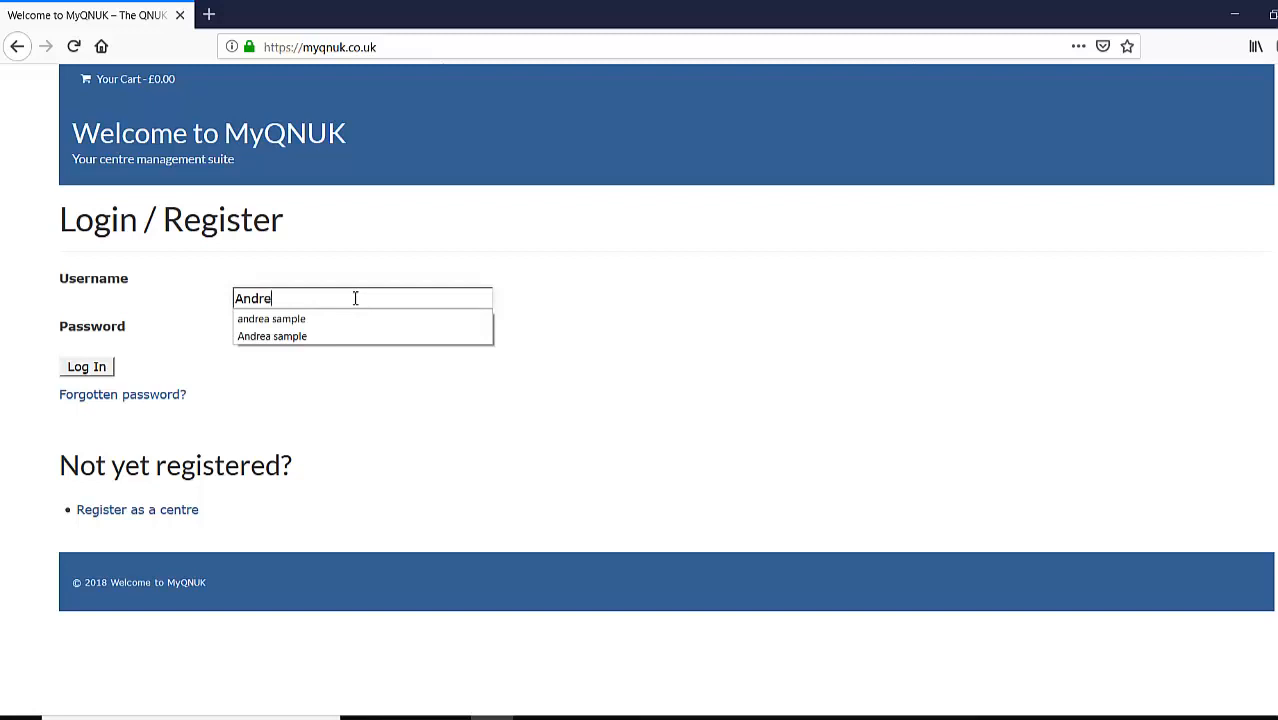
# - Log in to MyQNUK with the centre account's username and password
pyautogui.write('mple')
pyautogui.press('Tab')
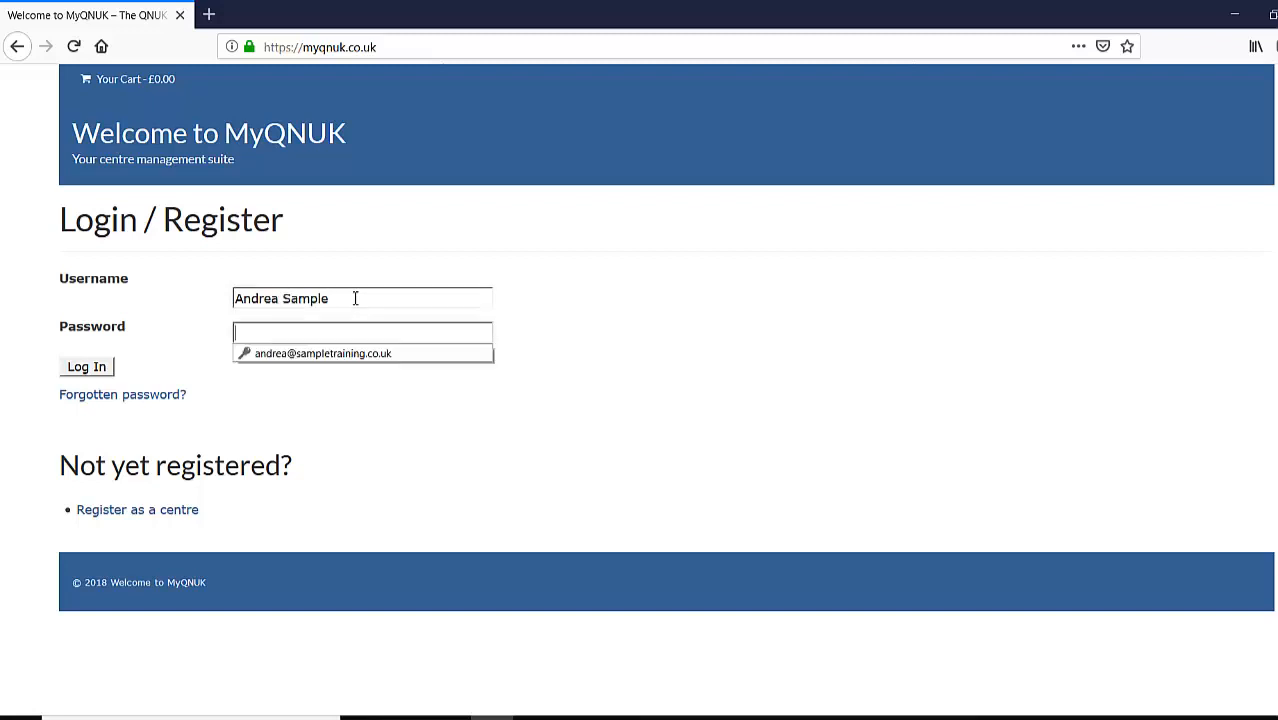
pyautogui.write('*******')
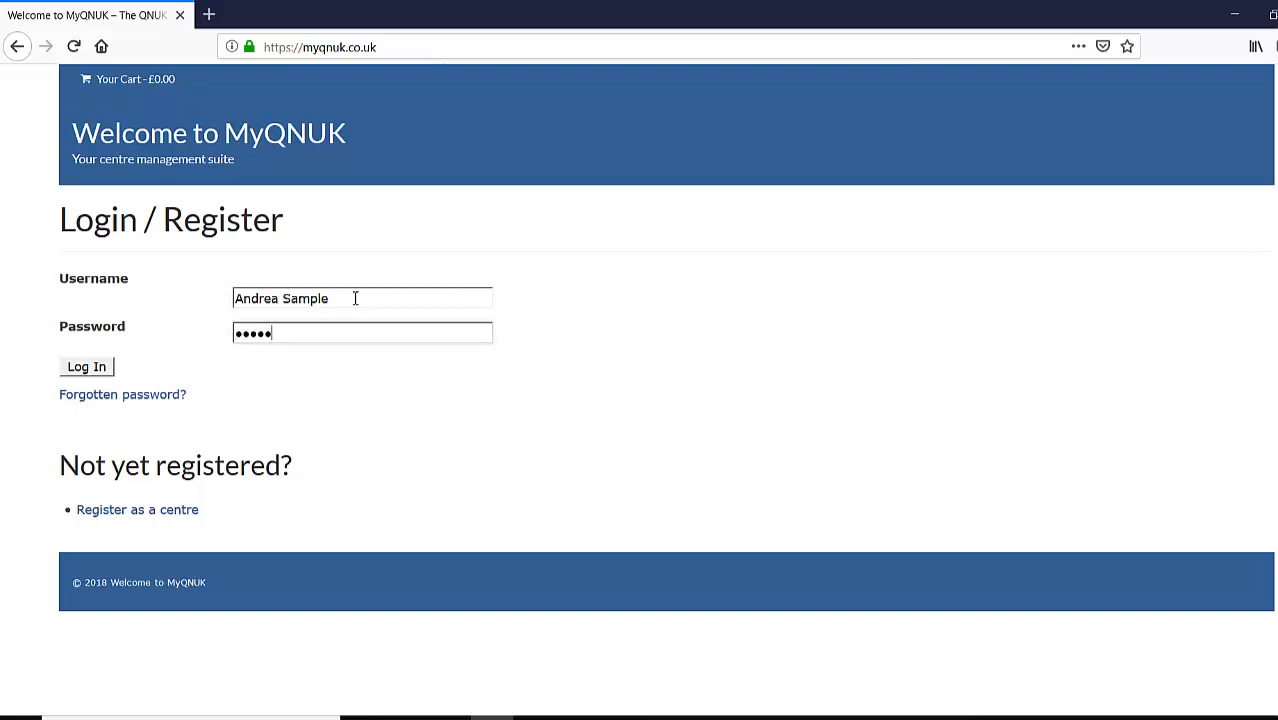
pyautogui.press('Return')
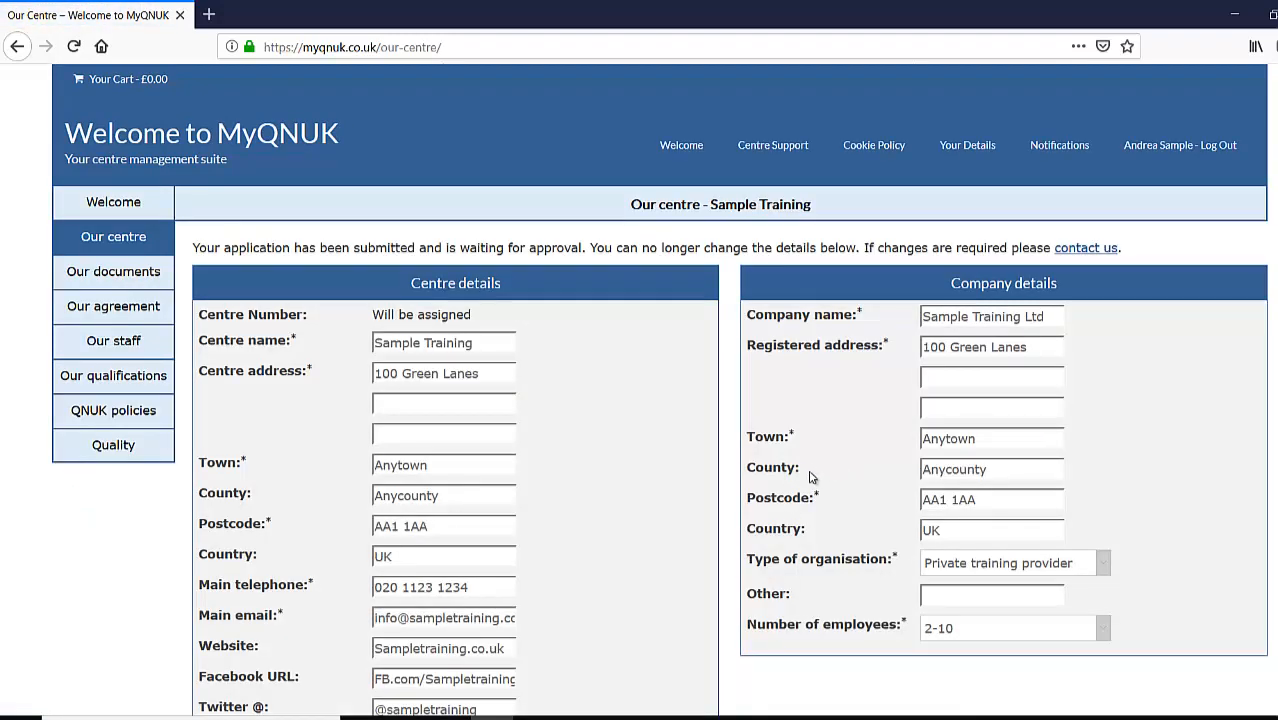
# - Point out the centre number line, then go to the Our staff page
pyautogui.moveTo(200, 316); pyautogui.dragTo(457, 317)
pyautogui.click(580, 363)
pyautogui.click(110, 343)
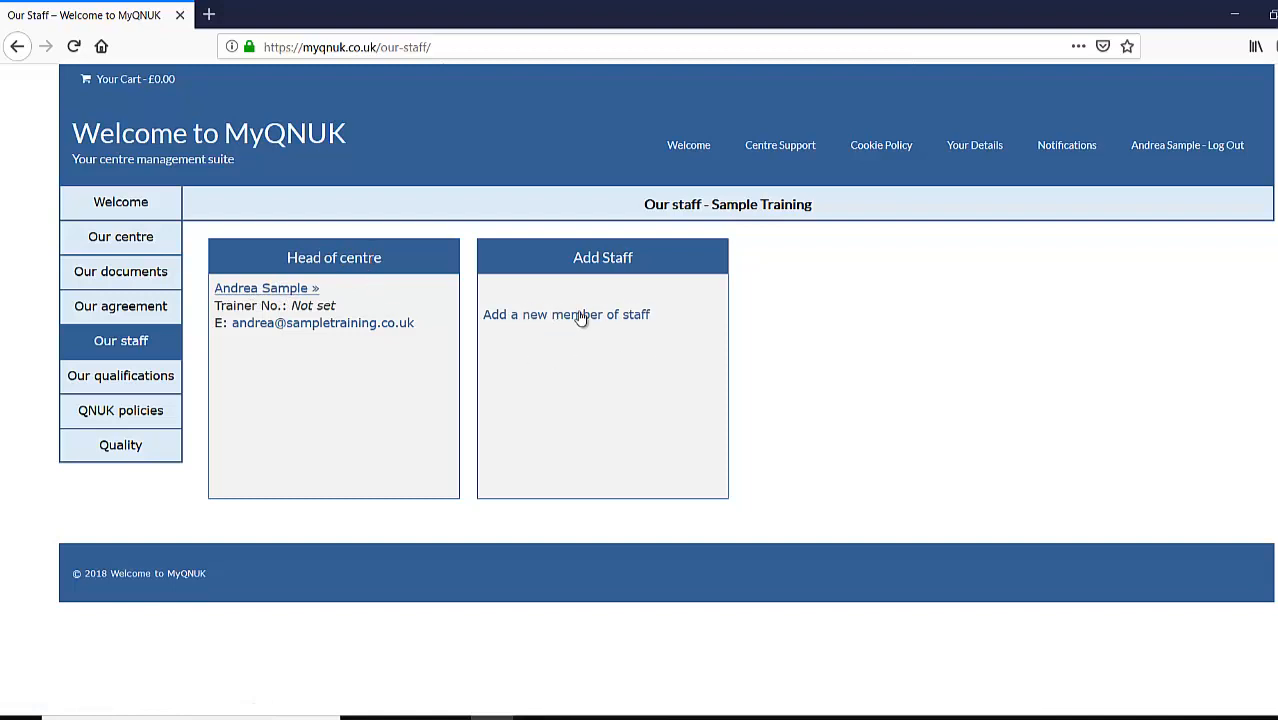
# - Open the head of centre's profile from the Head of centre panel and look over the edit form
pyautogui.click(291, 290)
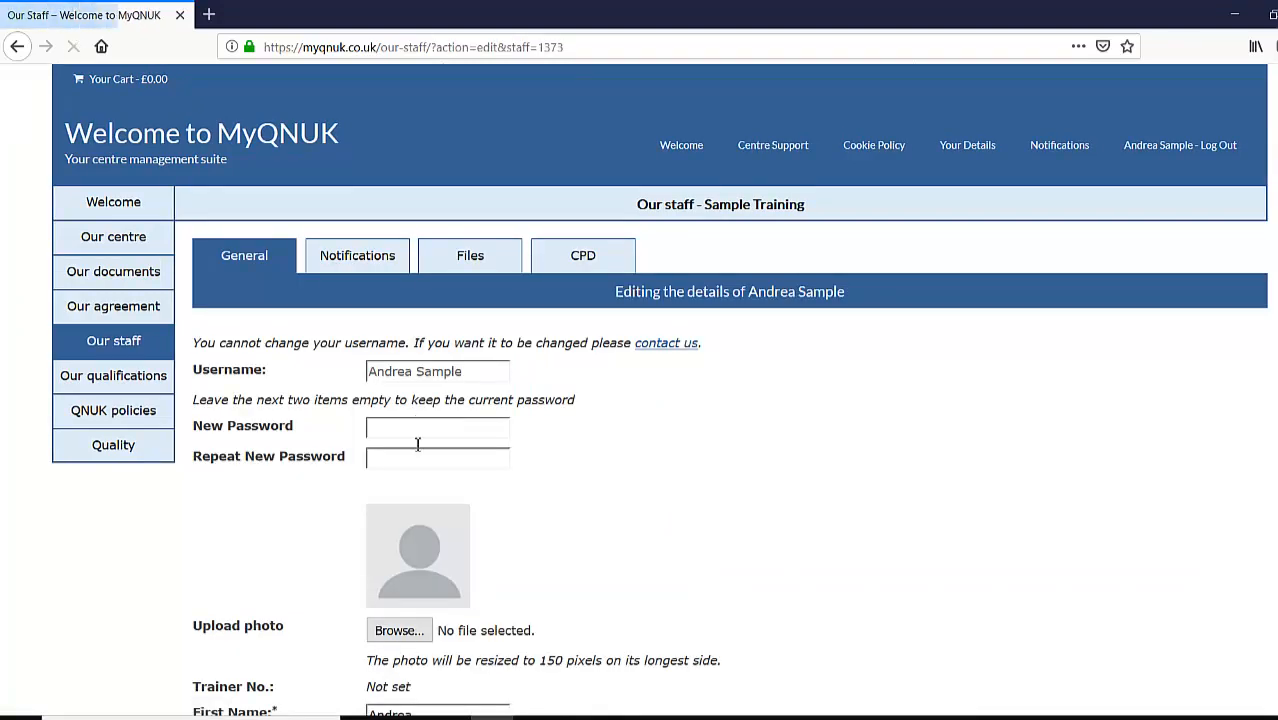
pyautogui.scroll(-3, 659, 448)
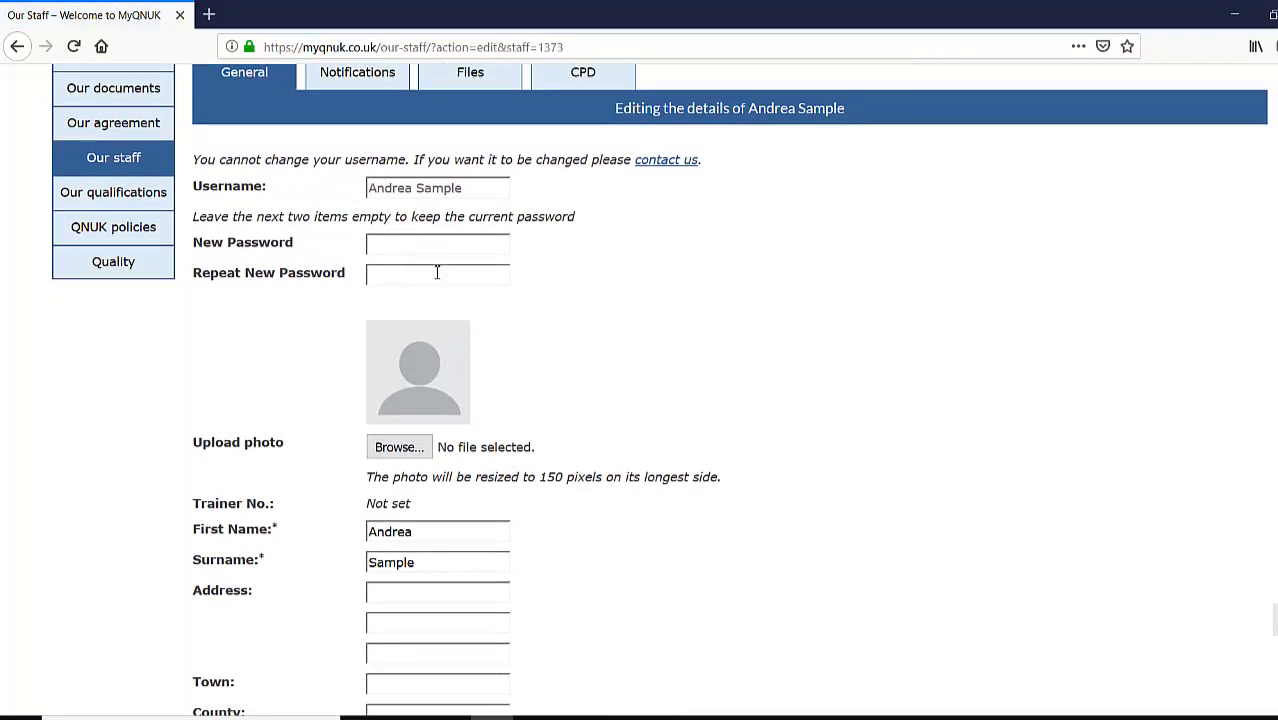
pyautogui.scroll(-10, 376, 536)
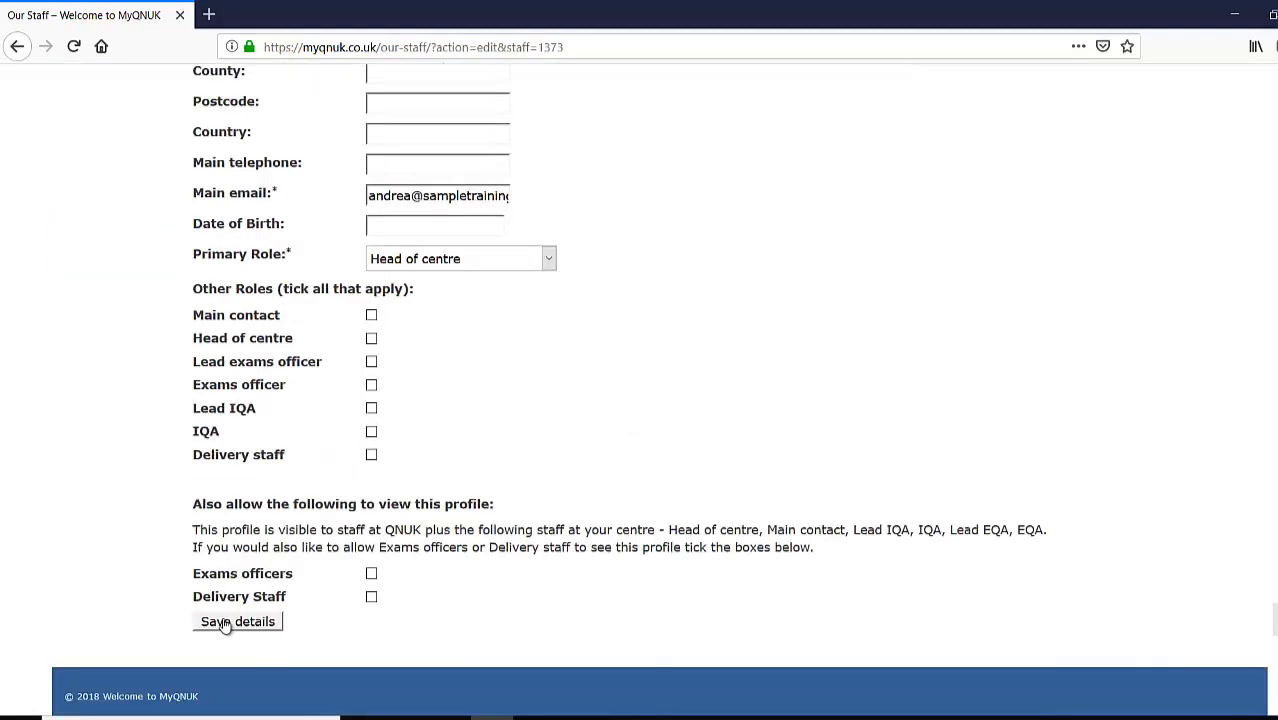
pyautogui.scroll(5, 536, 403)
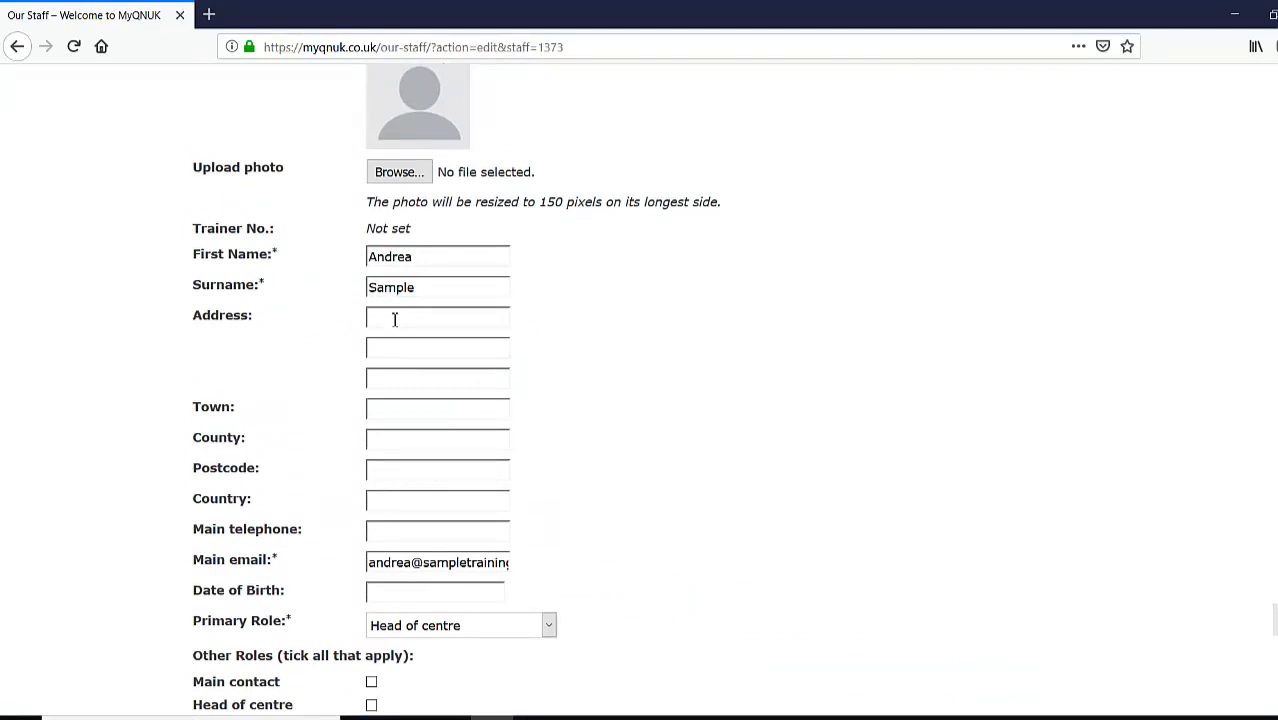
# - Enter the staff member's street address, town, county and postcode
pyautogui.click(396, 316)
pyautogui.write('99 Acacia Avene')
pyautogui.press('BackSpace')
pyautogui.press('BackSpace')
pyautogui.press('Tab')
pyautogui.press('Tab')
pyautogui.press('Tab')
pyautogui.write('Anywo')
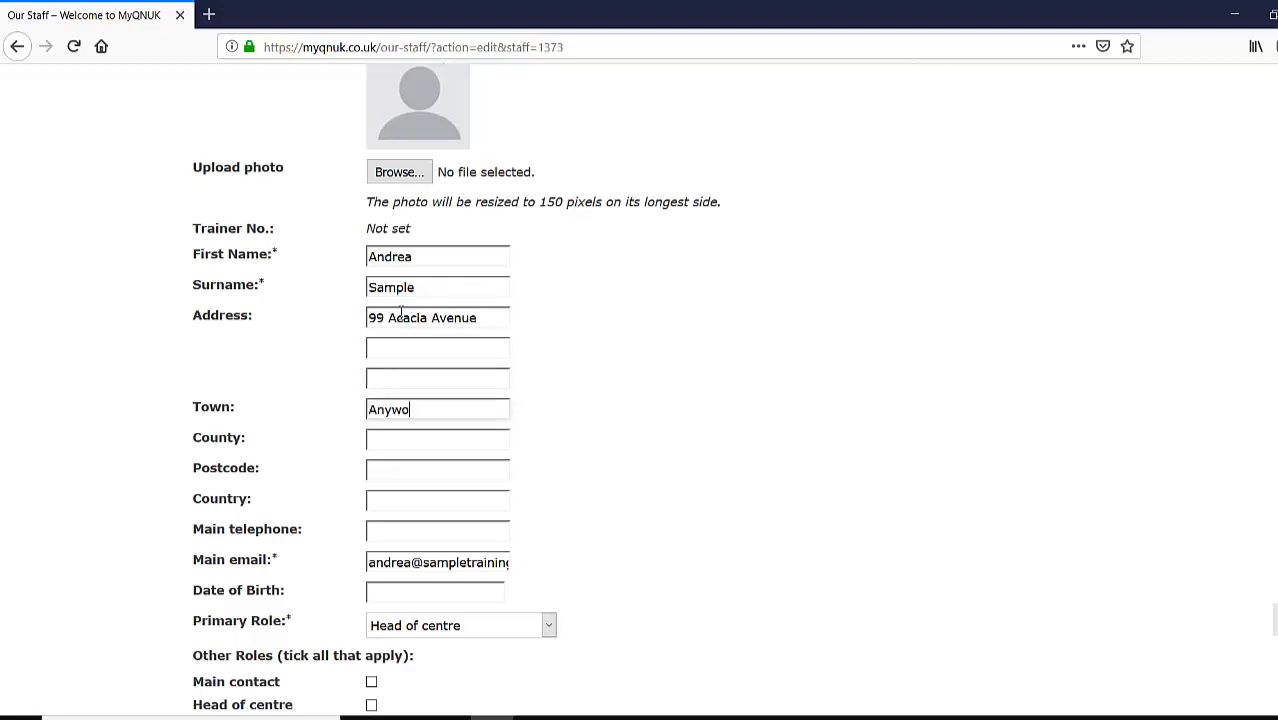
pyautogui.write('on')
pyautogui.write('wn')
pyautogui.press('Tab')
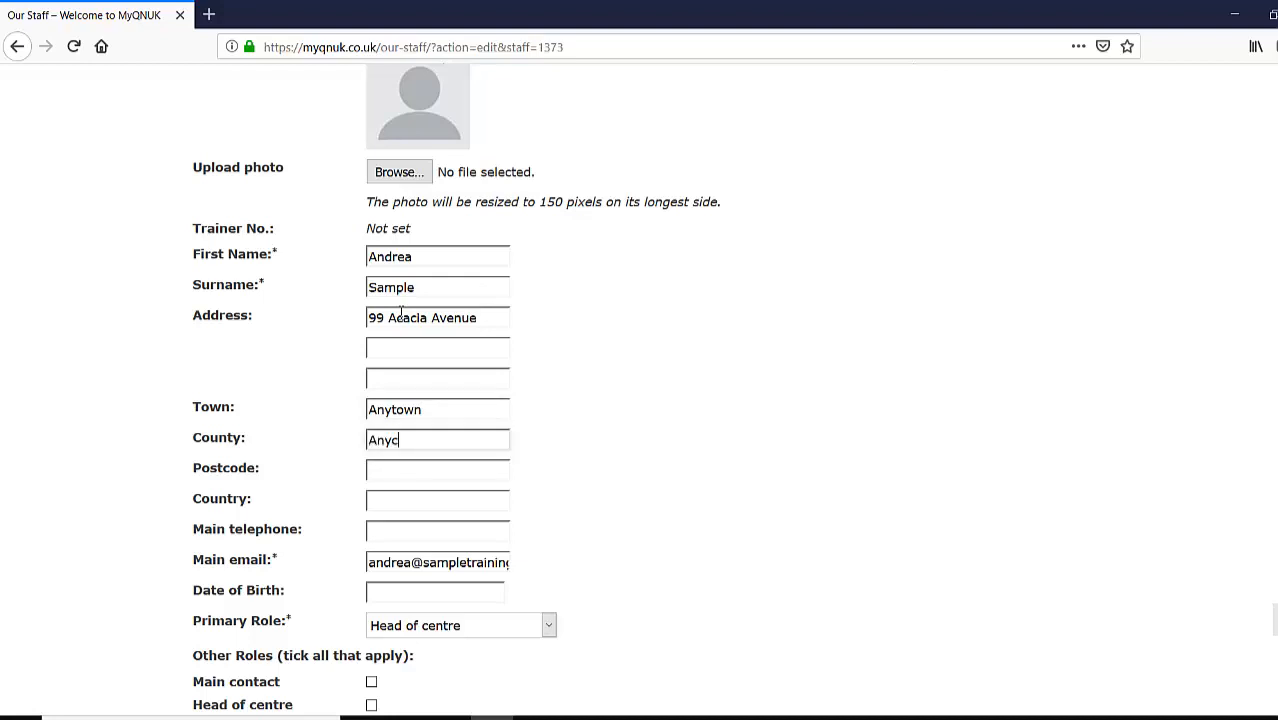
pyautogui.write('Anycounty')
pyautogui.press('Tab')
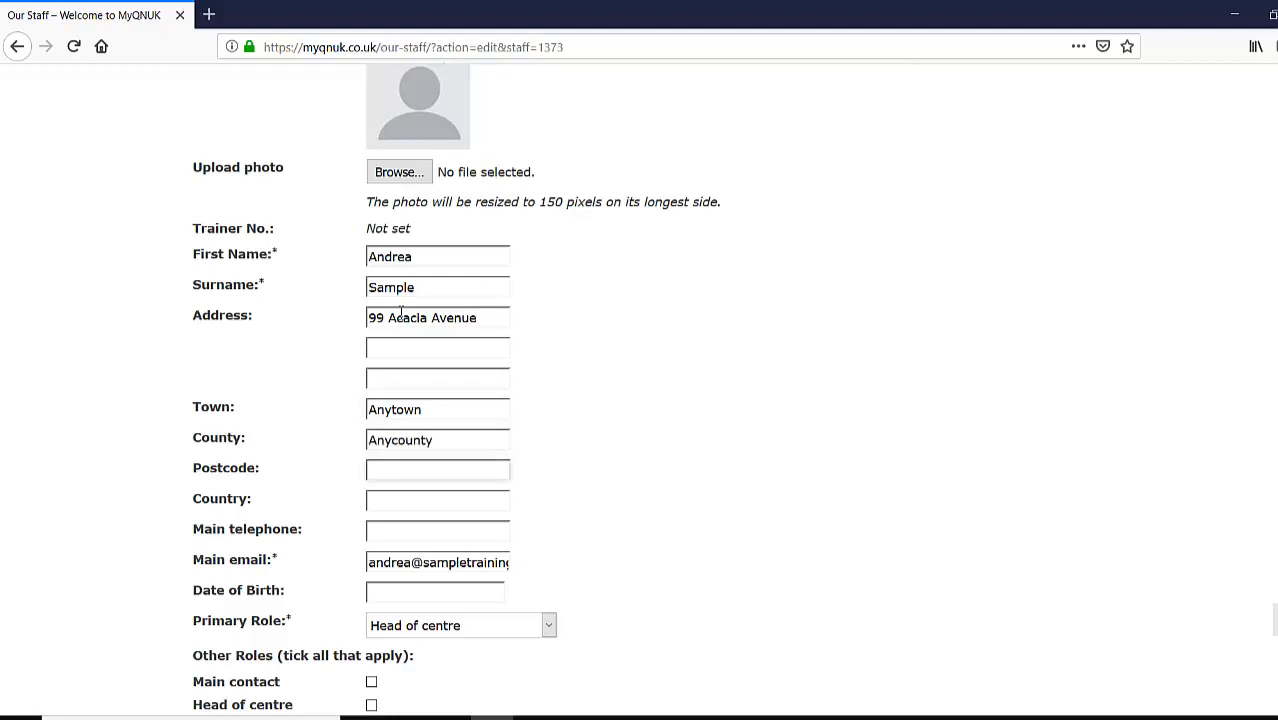
pyautogui.write('AA1 1AB')
# - Set the country to UK and enter the main telephone number
pyautogui.click(428, 509)
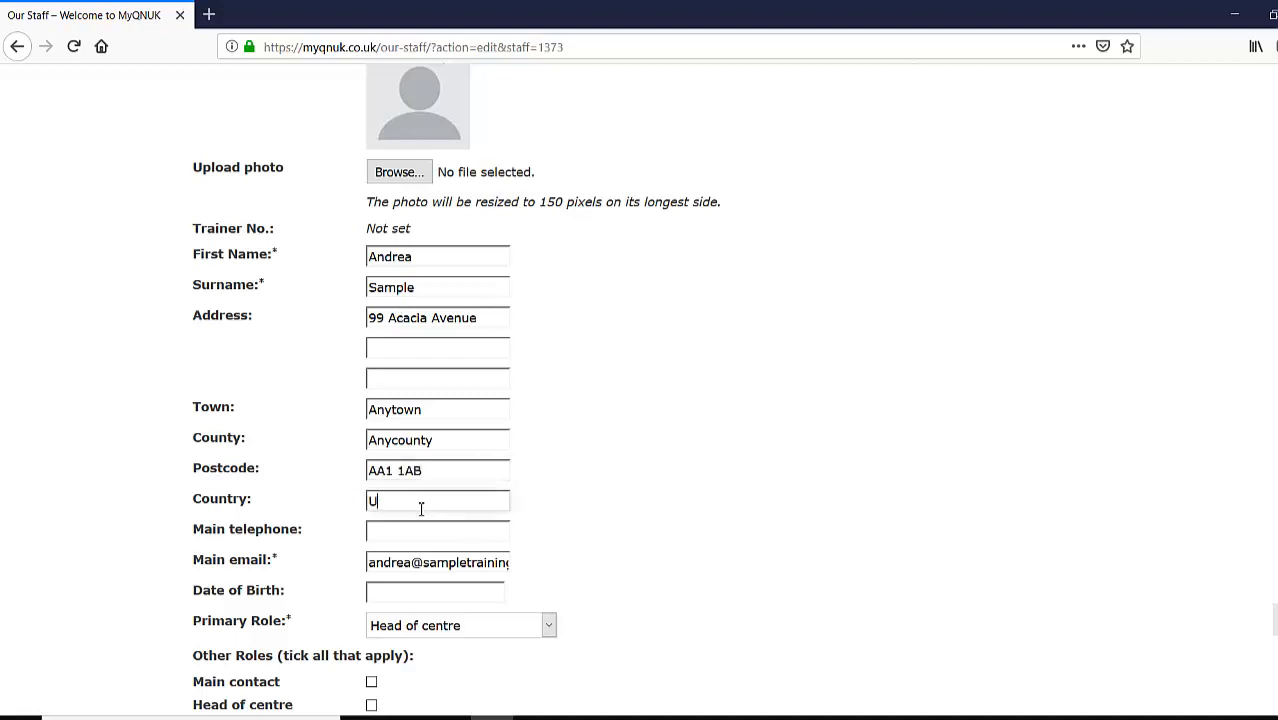
pyautogui.click(432, 534)
pyautogui.write('020 1123 1235')
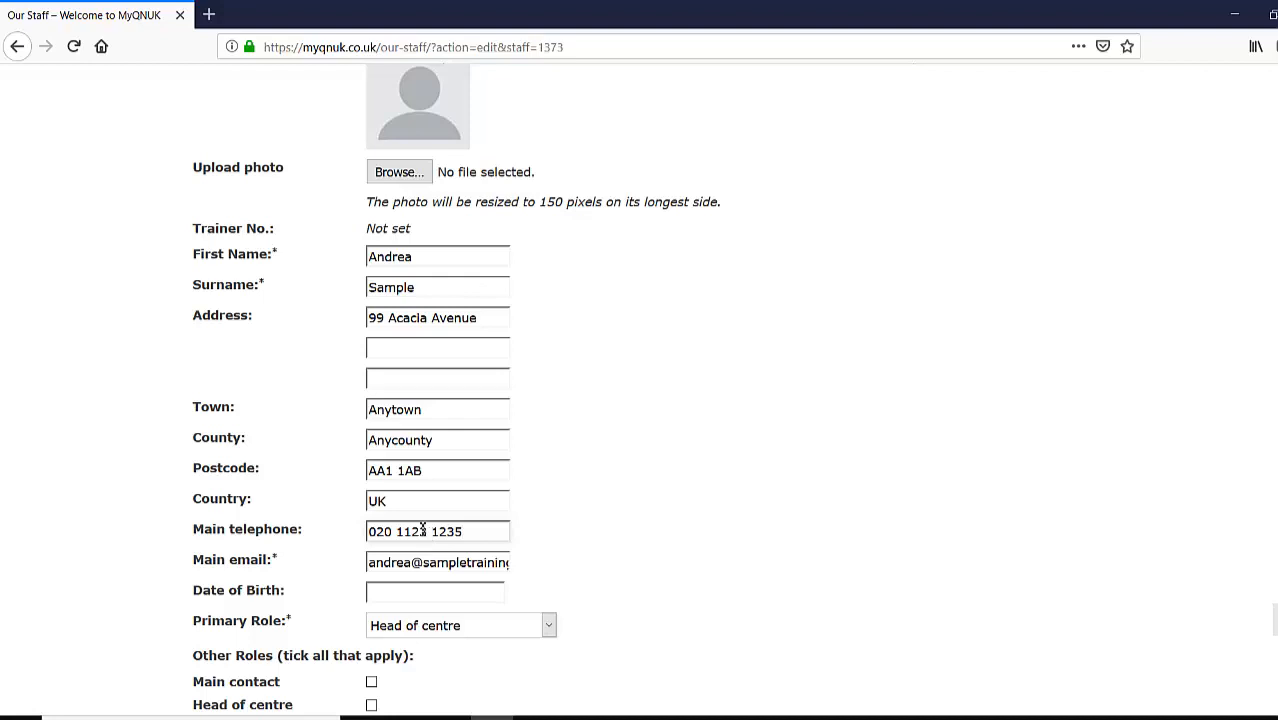
pyautogui.click(604, 560)
pyautogui.click(416, 594)
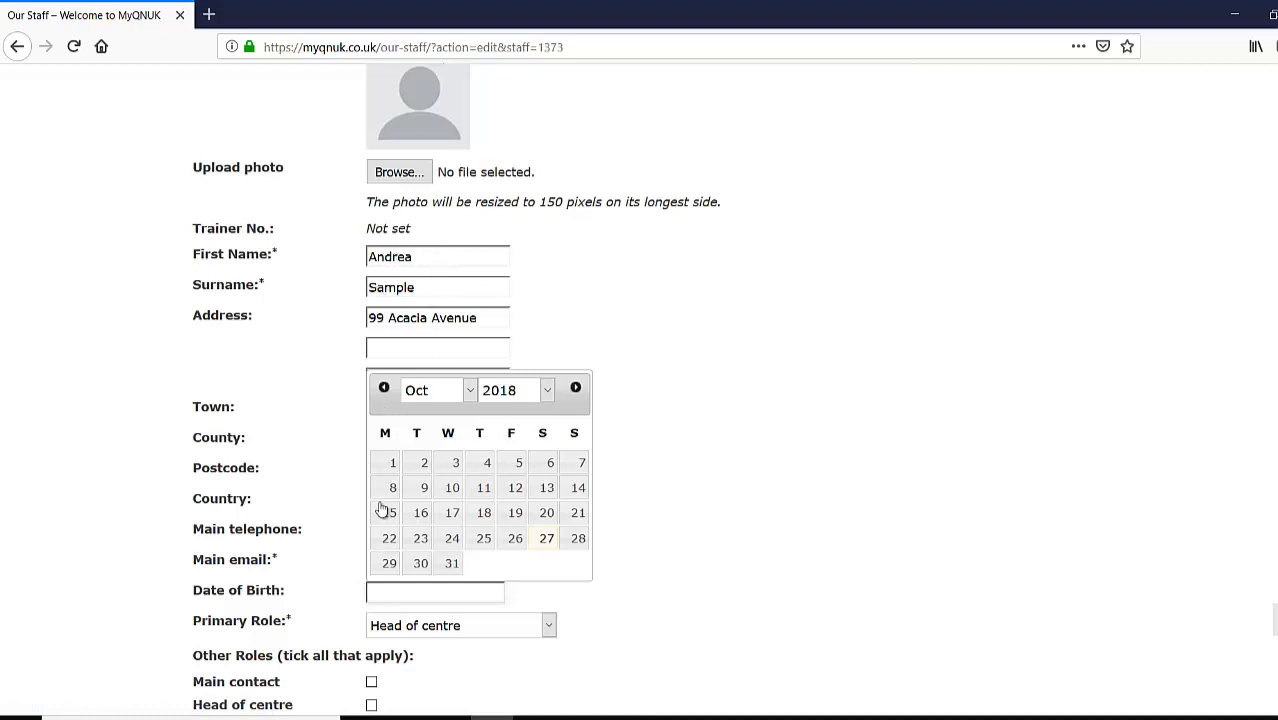
# - Set the date of birth to 01/10/1960 by picking year 1960 and day 1
pyautogui.click(547, 390)
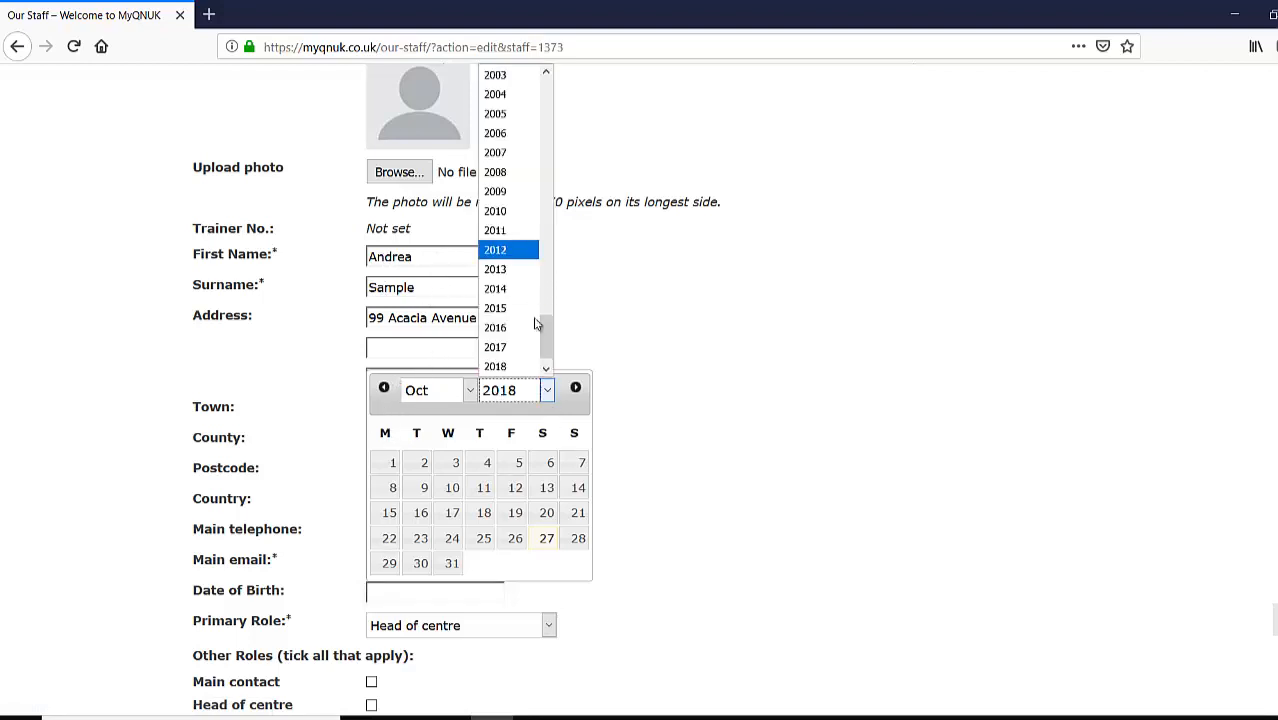
pyautogui.moveTo(548, 342); pyautogui.dragTo(546, 176)
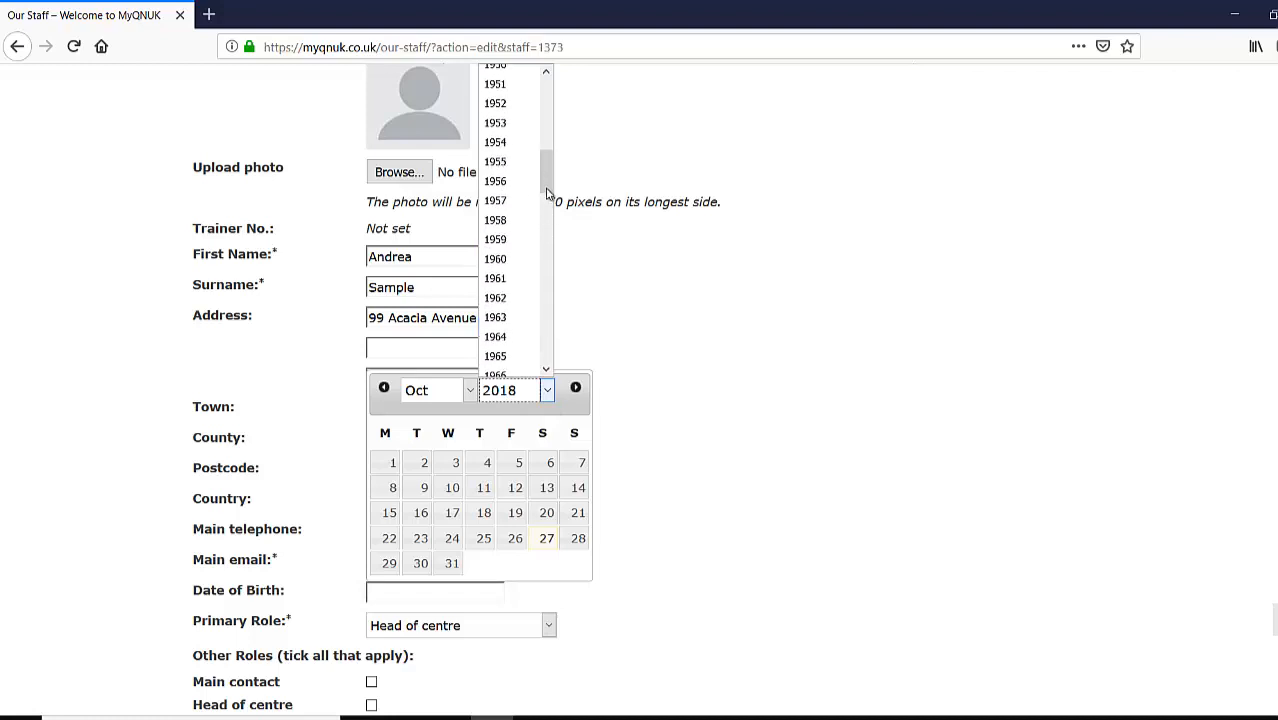
pyautogui.click(528, 262)
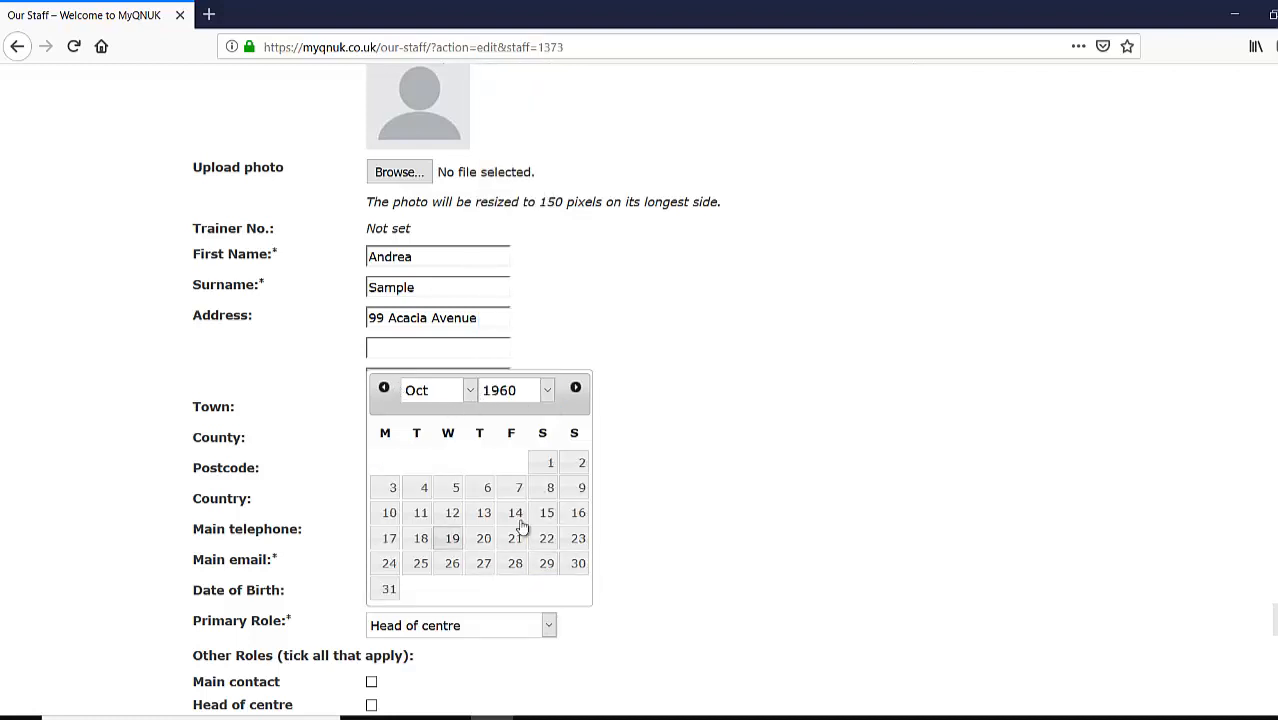
pyautogui.click(553, 465)
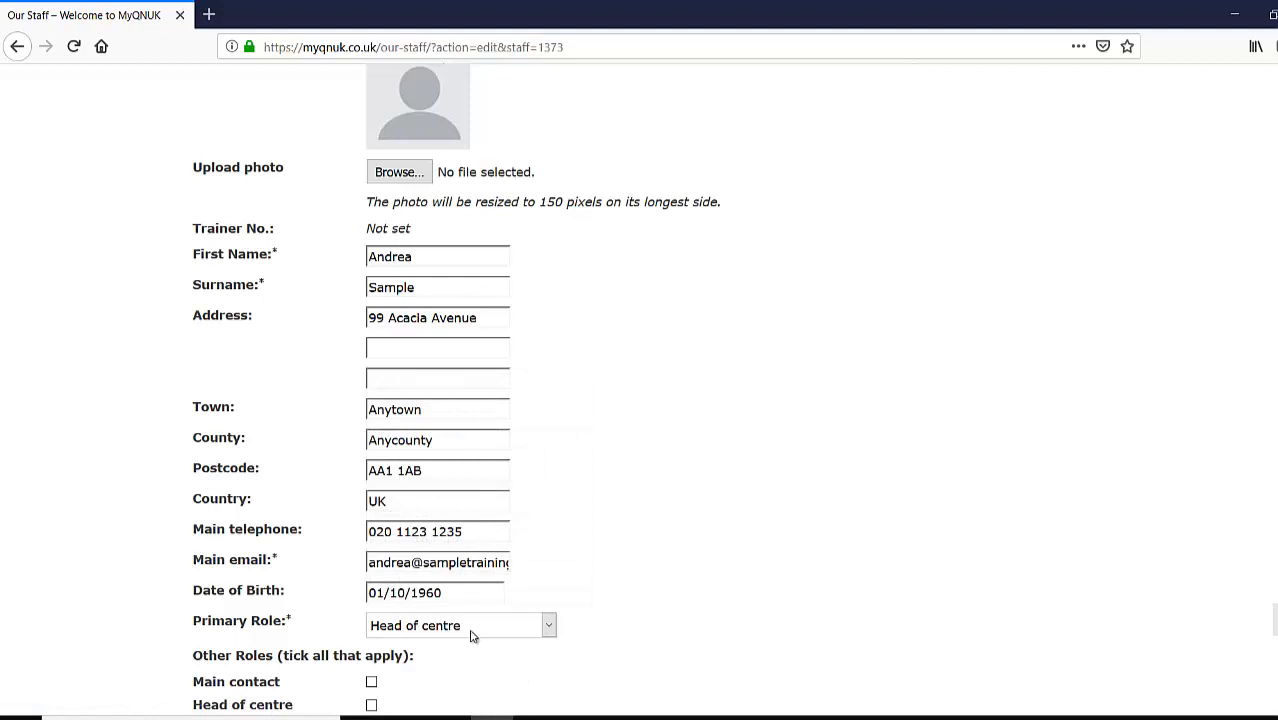
pyautogui.scroll(-5, 608, 523)
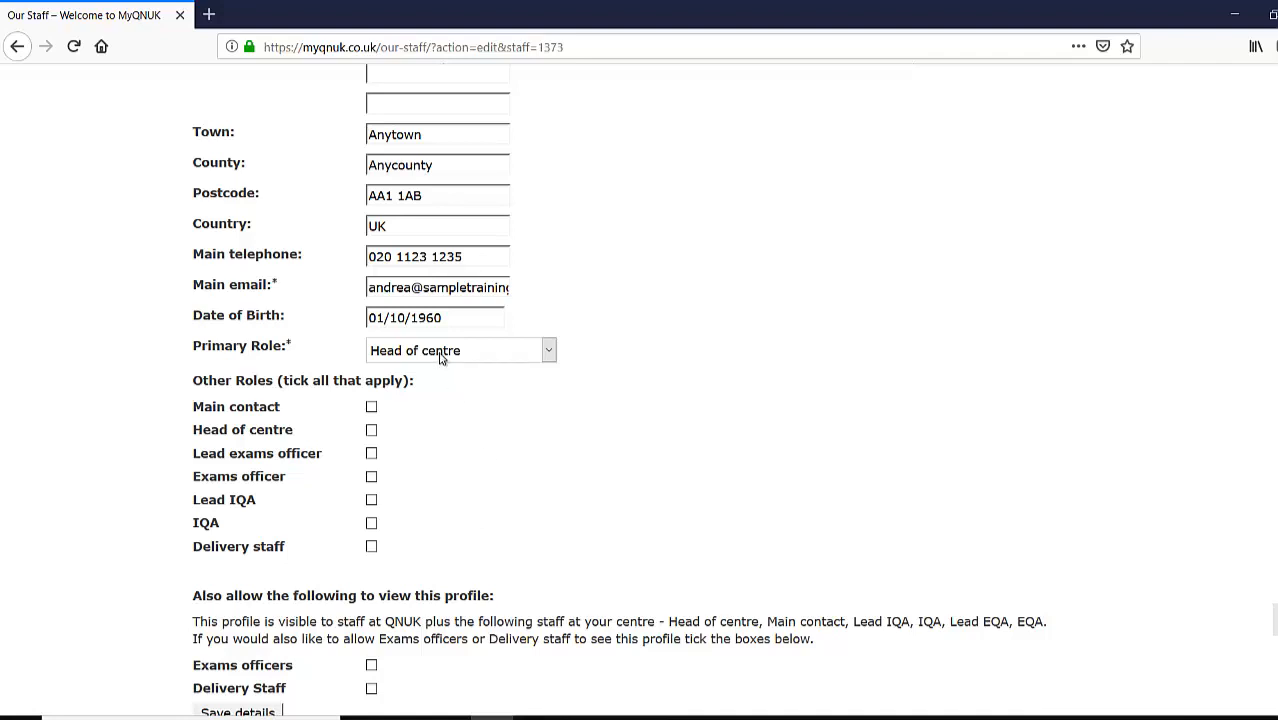
# - Tick Main contact under Other Roles and highlight the note on which roles can view the profile
pyautogui.click(371, 408)
pyautogui.scroll(-2, 460, 471)
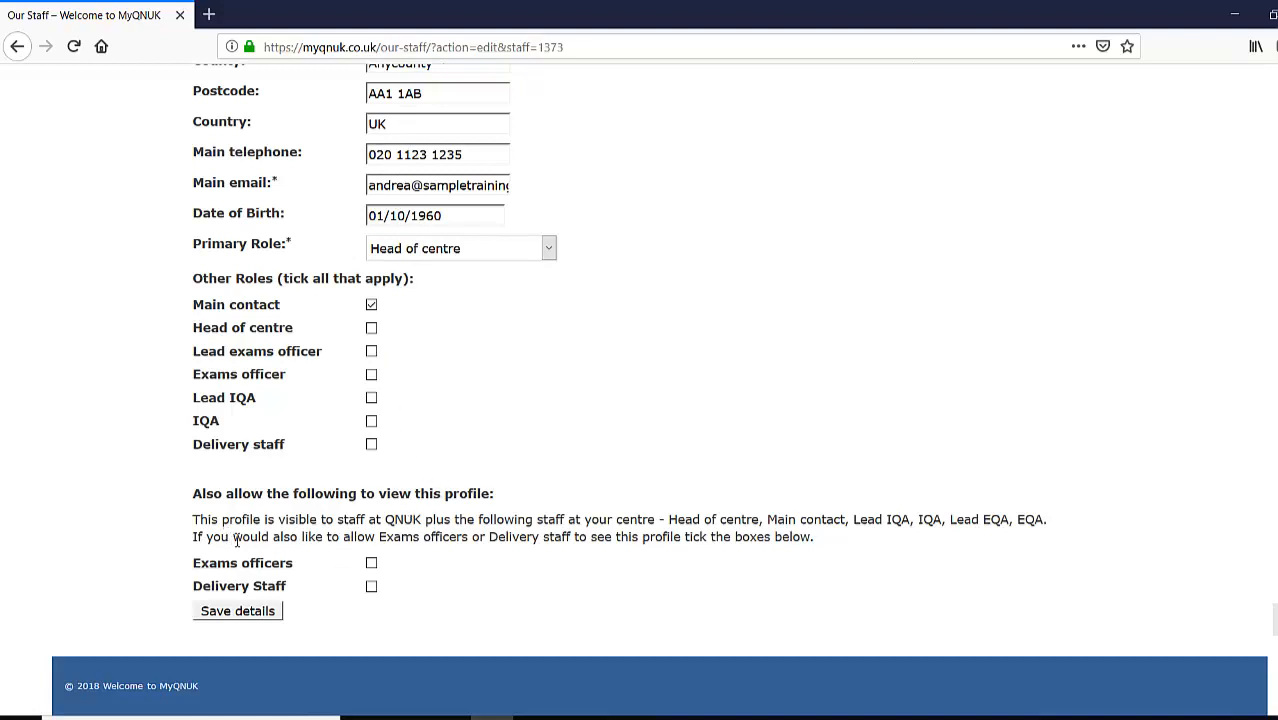
pyautogui.moveTo(293, 537); pyautogui.dragTo(817, 549)
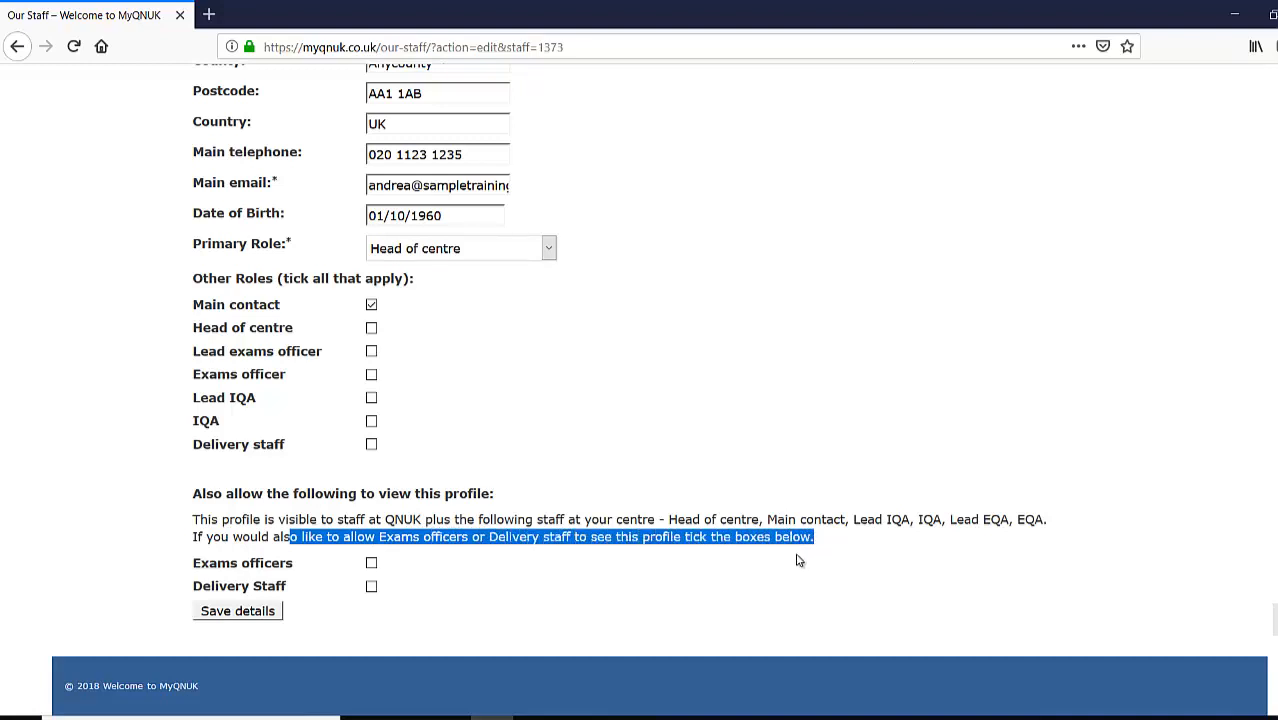
pyautogui.click(545, 569)
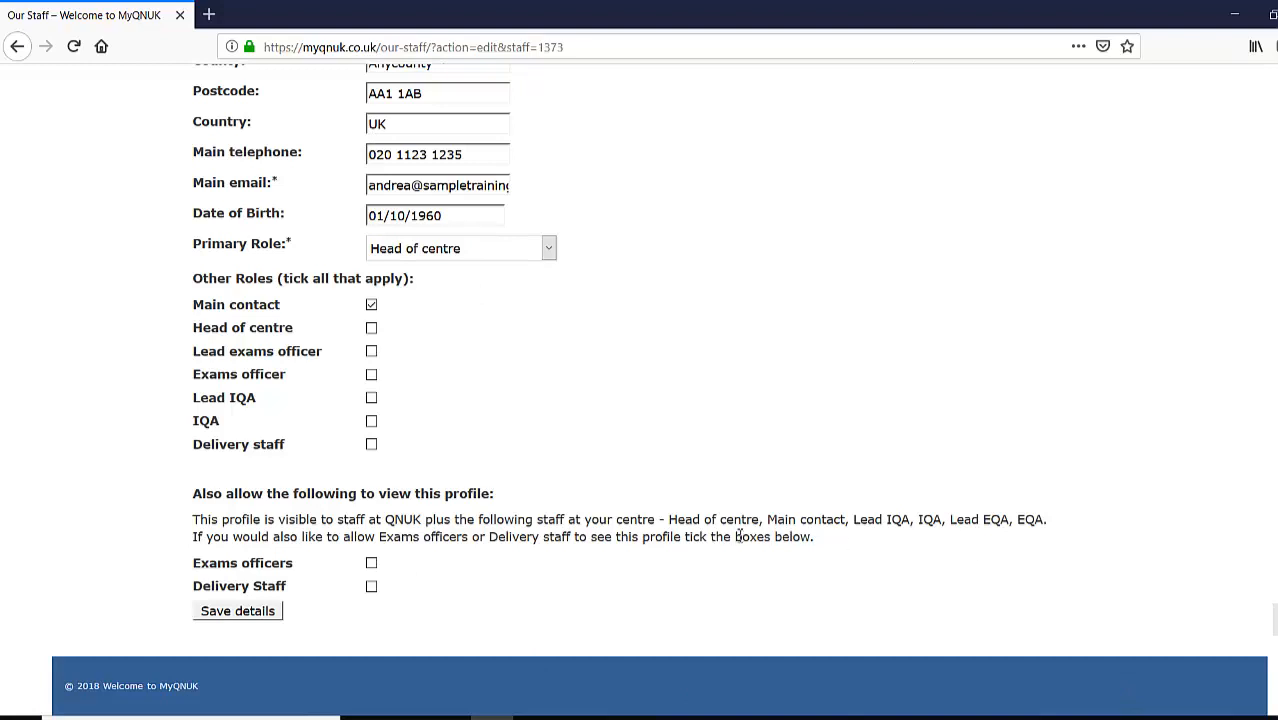
pyautogui.moveTo(670, 526); pyautogui.dragTo(1048, 517)
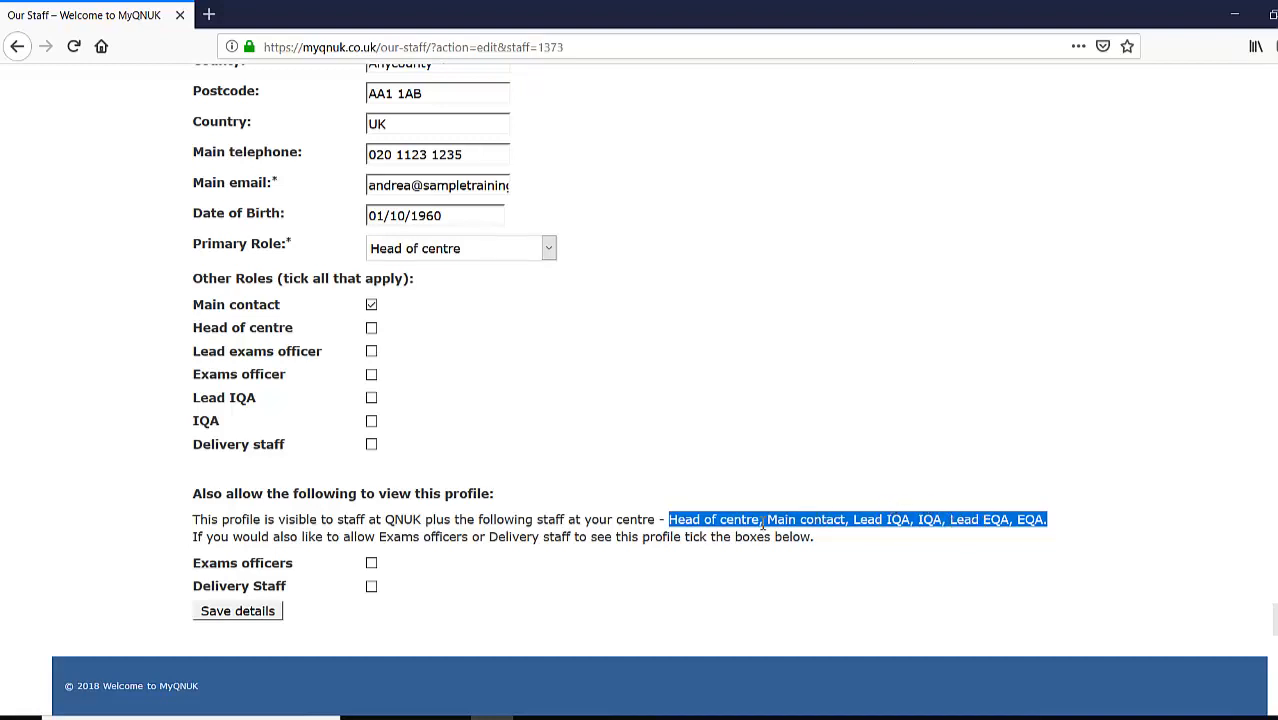
# - Save the head of centre's updated profile details
pyautogui.click(616, 593)
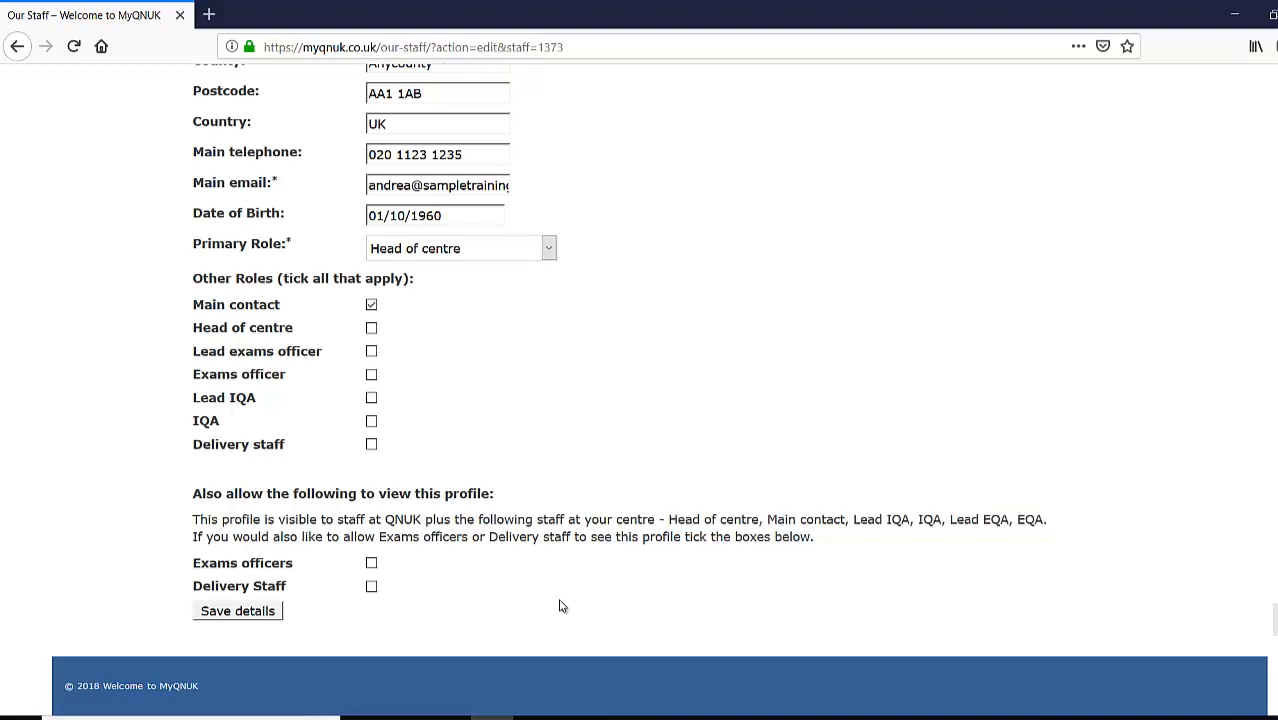
pyautogui.click(240, 611)
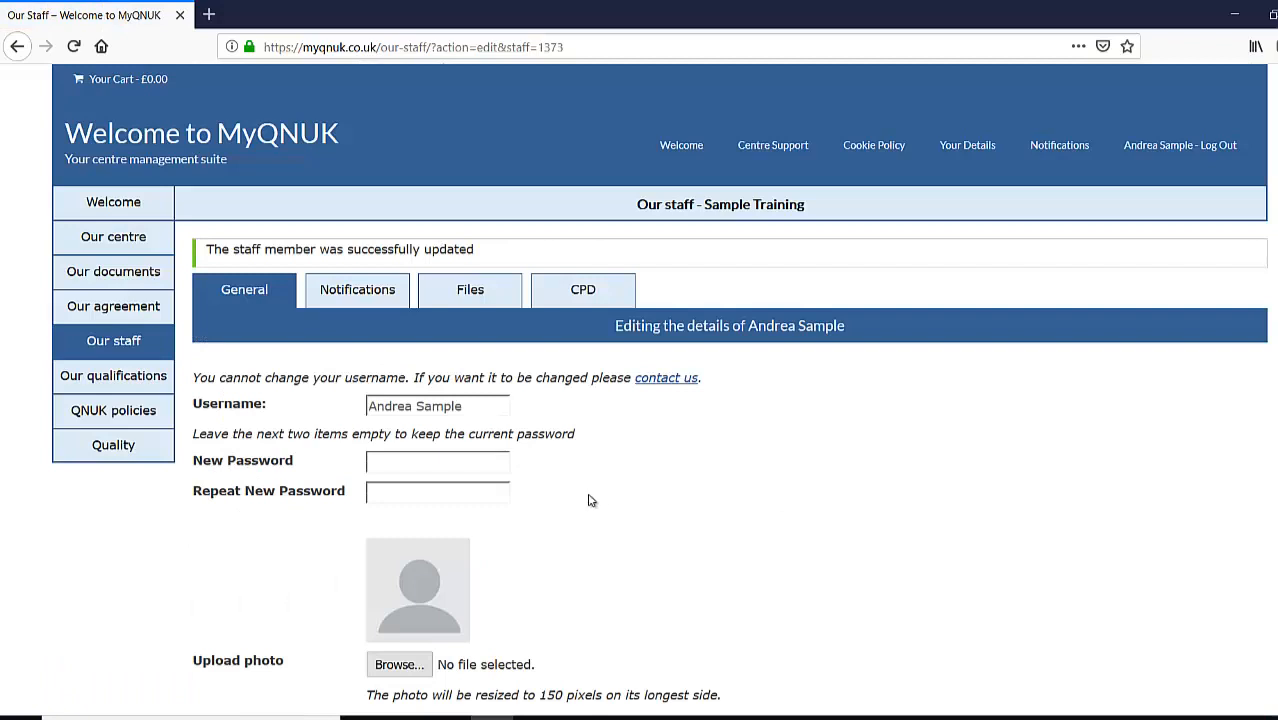
pyautogui.scroll(-2, 593, 499)
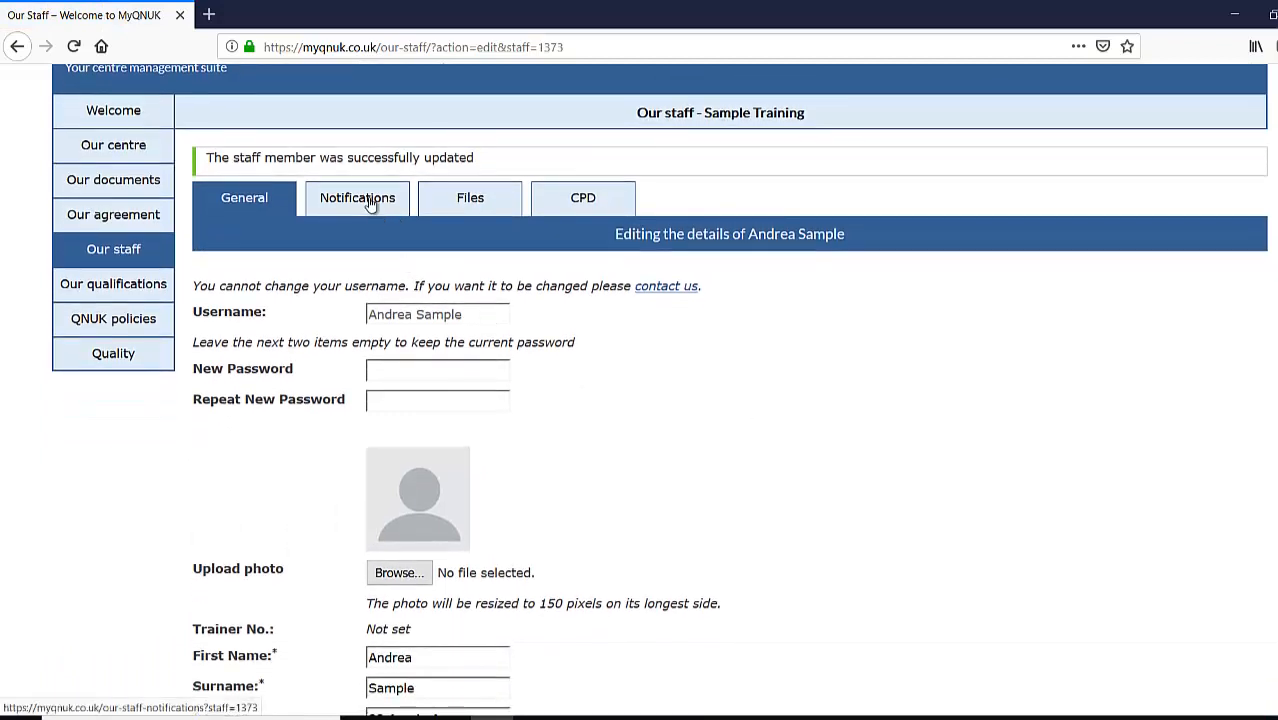
pyautogui.click(368, 204)
# - Show the staff member's Files tab, then the CPD tab, which lists no entries
pyautogui.click(456, 206)
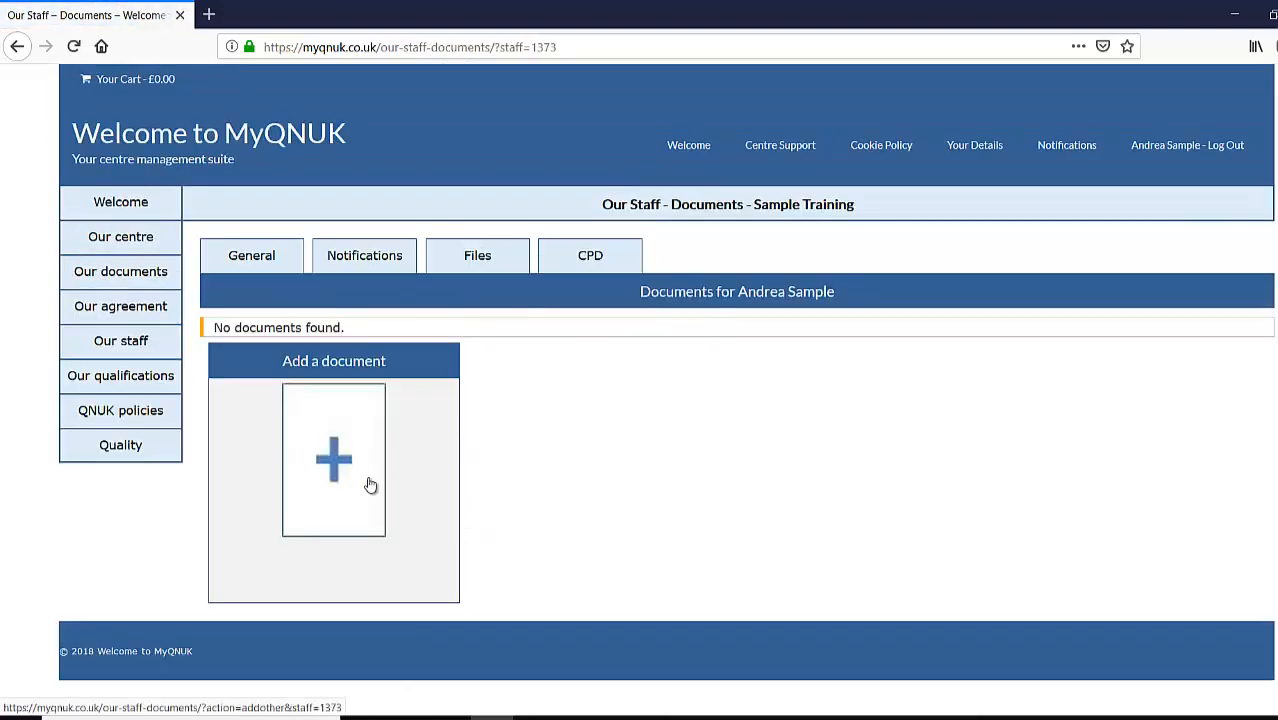
pyautogui.click(590, 255)
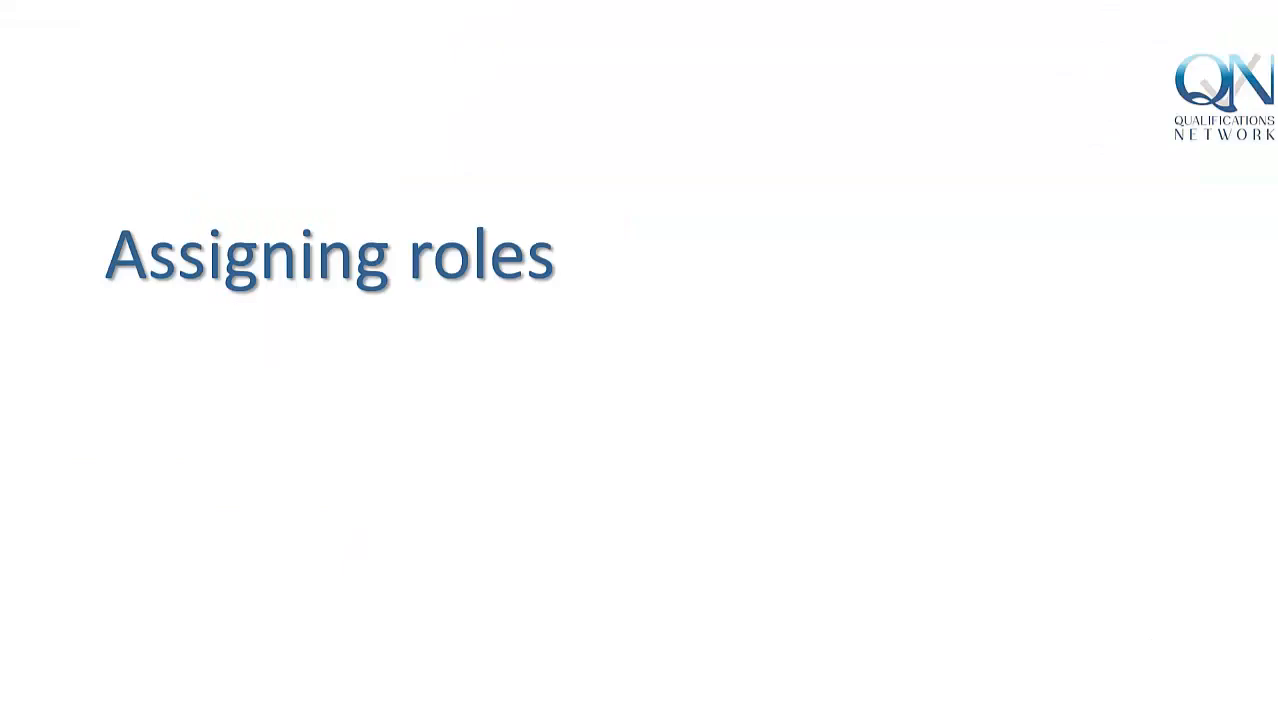
# - Advance to the 'Centre roles available' slide listing seven roles
pyautogui.click(1065, 718)
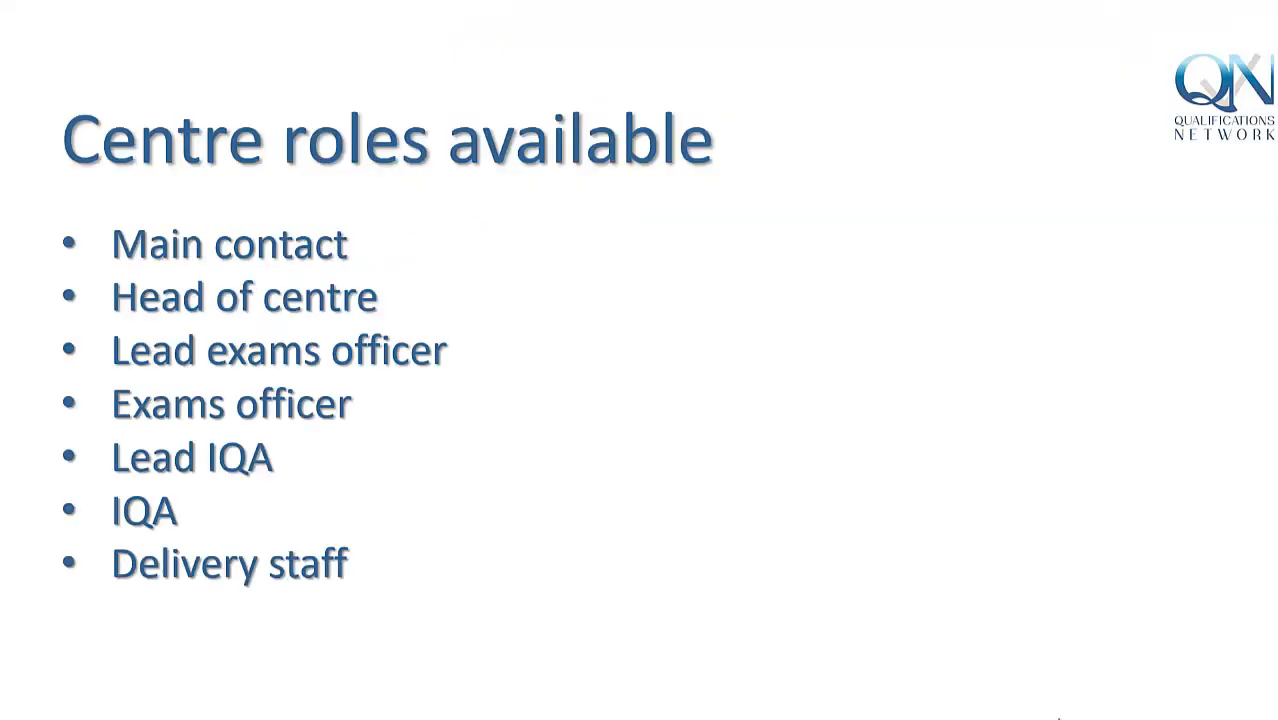
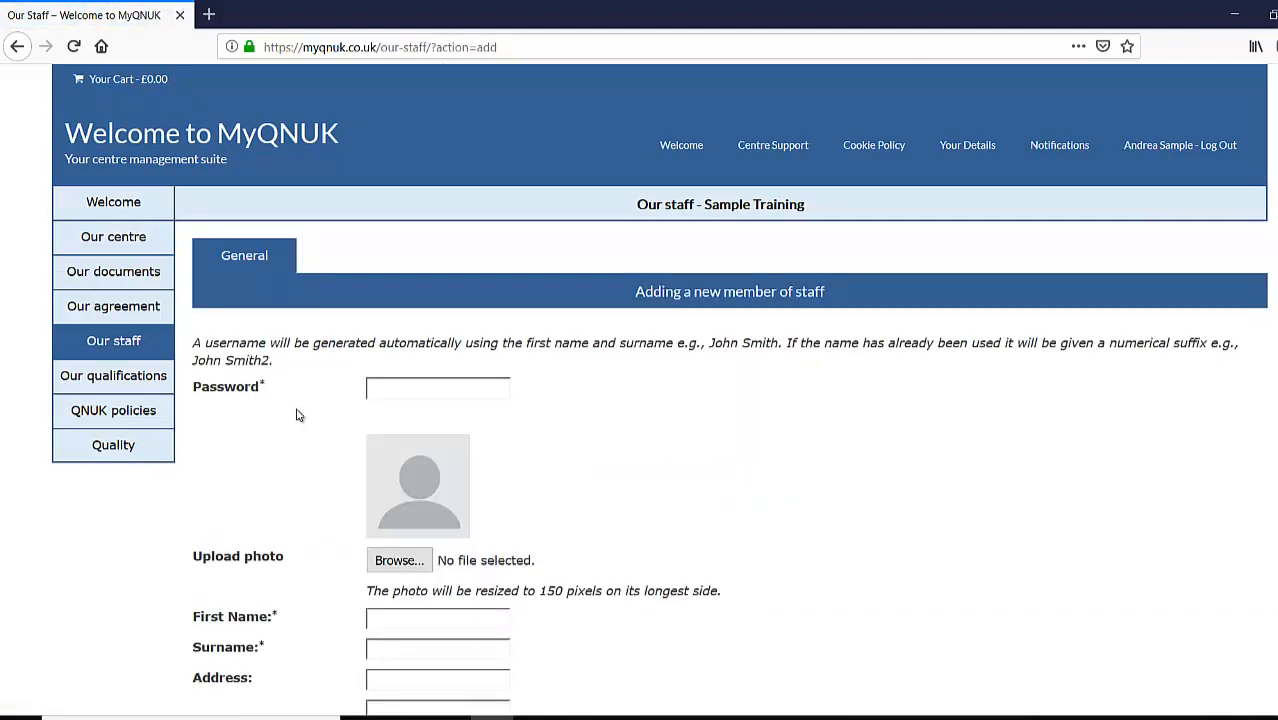
# - Scroll down the Our staff page to the blank 'Adding a new member of staff' form
pyautogui.scroll(-3, 380, 300)
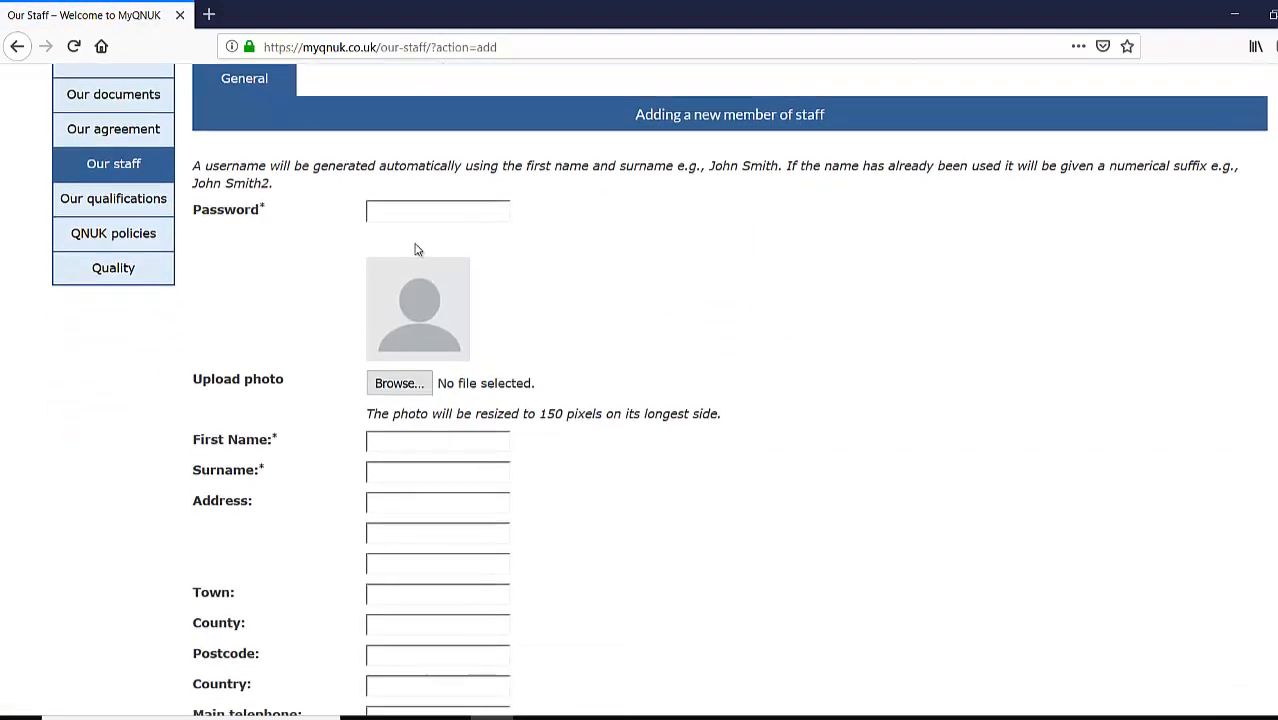
# - Enter the new staff member's login password, first name and surname
pyautogui.click(428, 207)
pyautogui.write('123456')
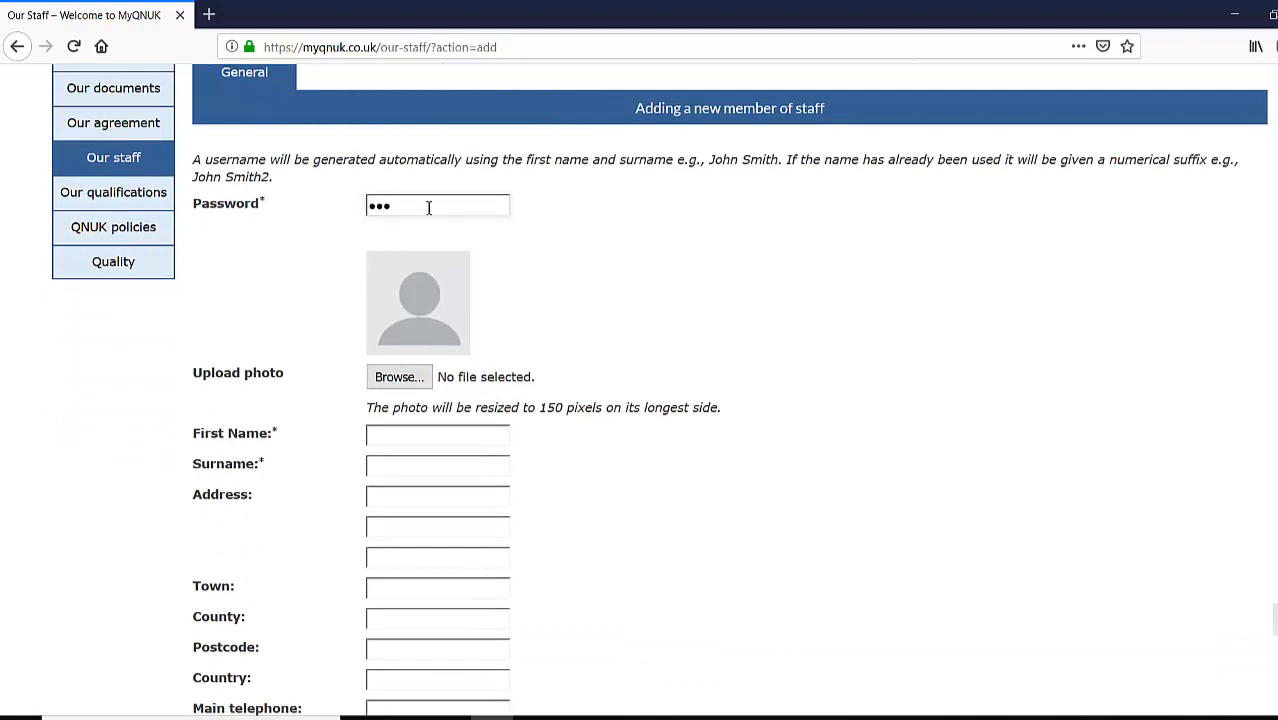
pyautogui.write('789')
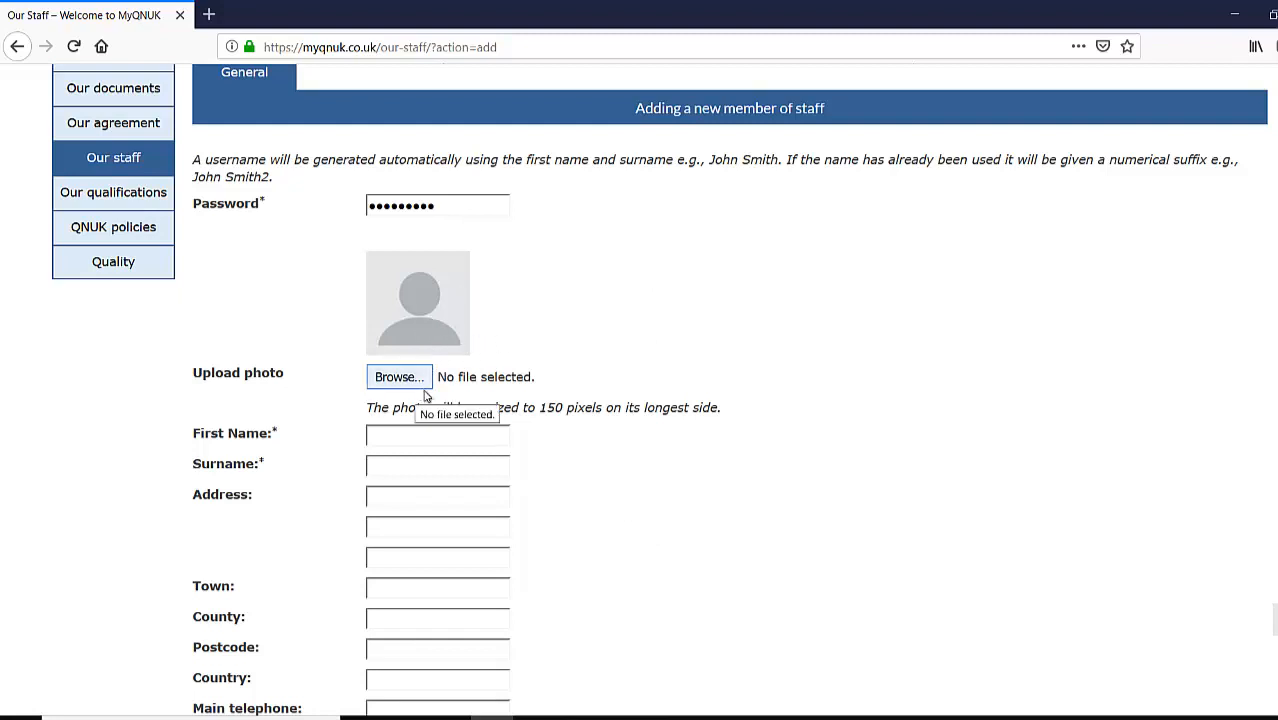
pyautogui.click(462, 437)
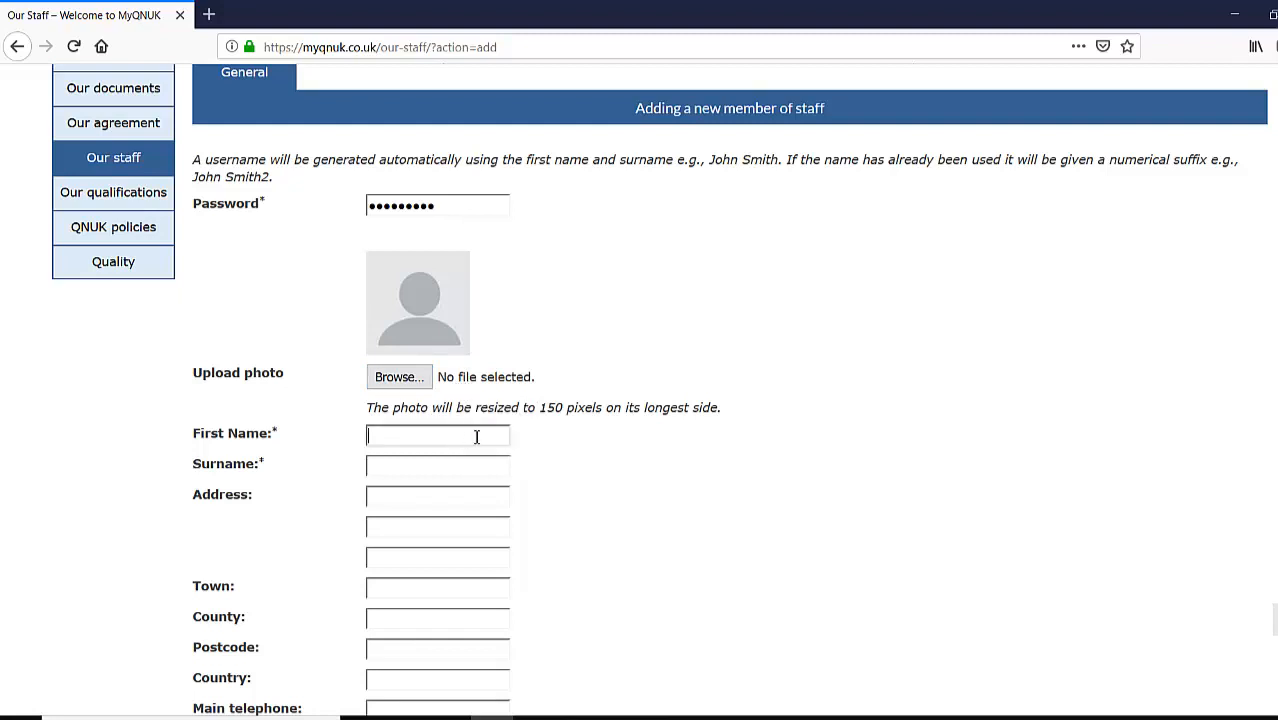
pyautogui.write('thoma')
pyautogui.press('Delete')
pyautogui.write('T')
pyautogui.press('Tab')
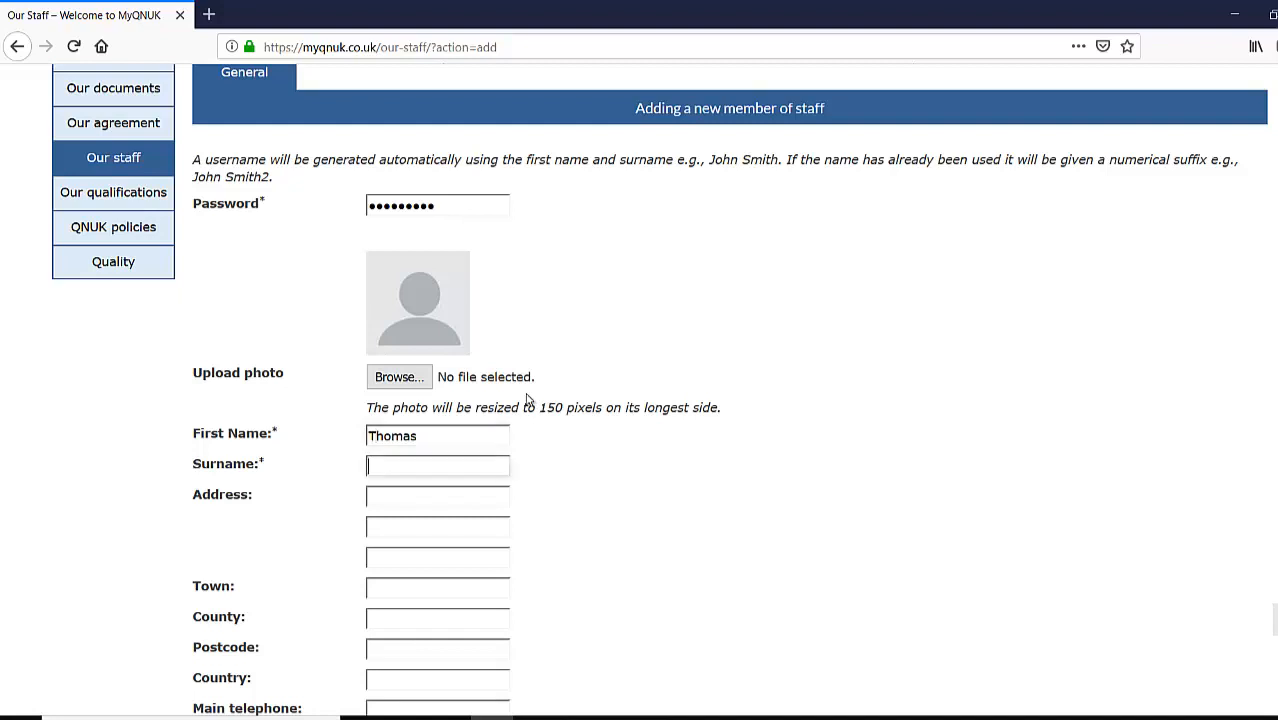
pyautogui.write('Sample')
# - Fill in the street address, town, county and postcode using the autocomplete suggestions
pyautogui.click(441, 498)
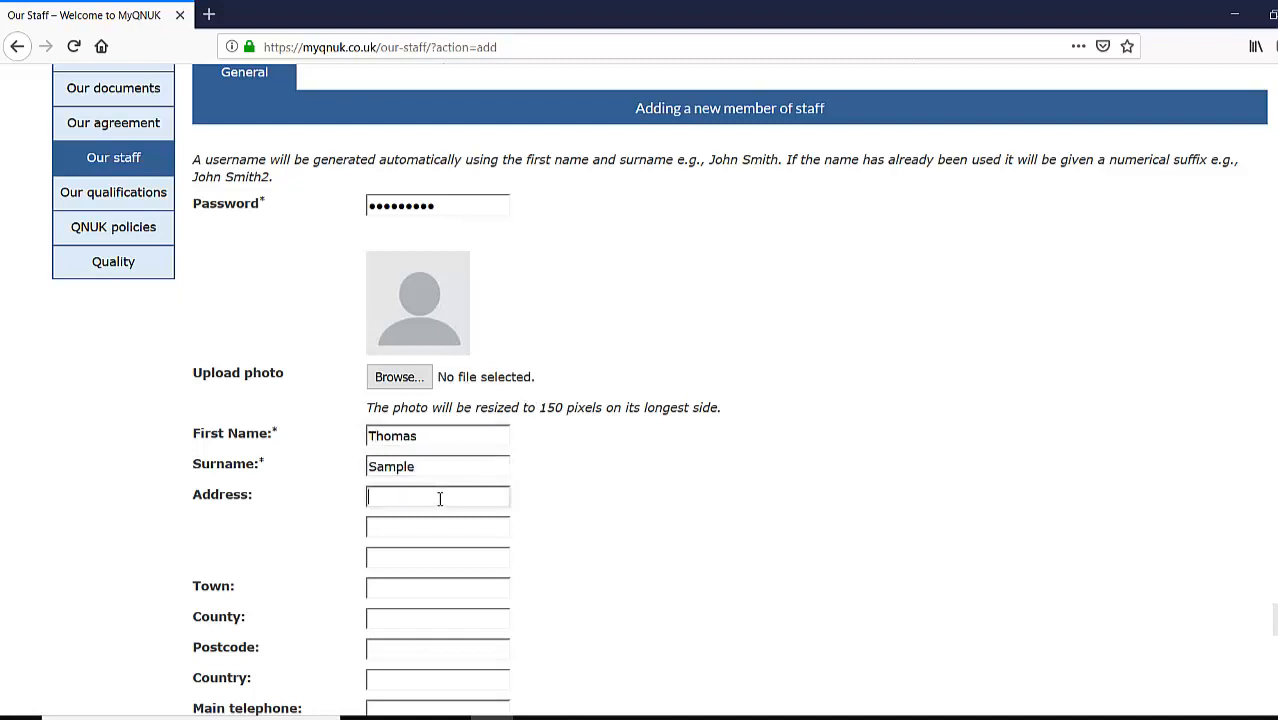
pyautogui.write('99')
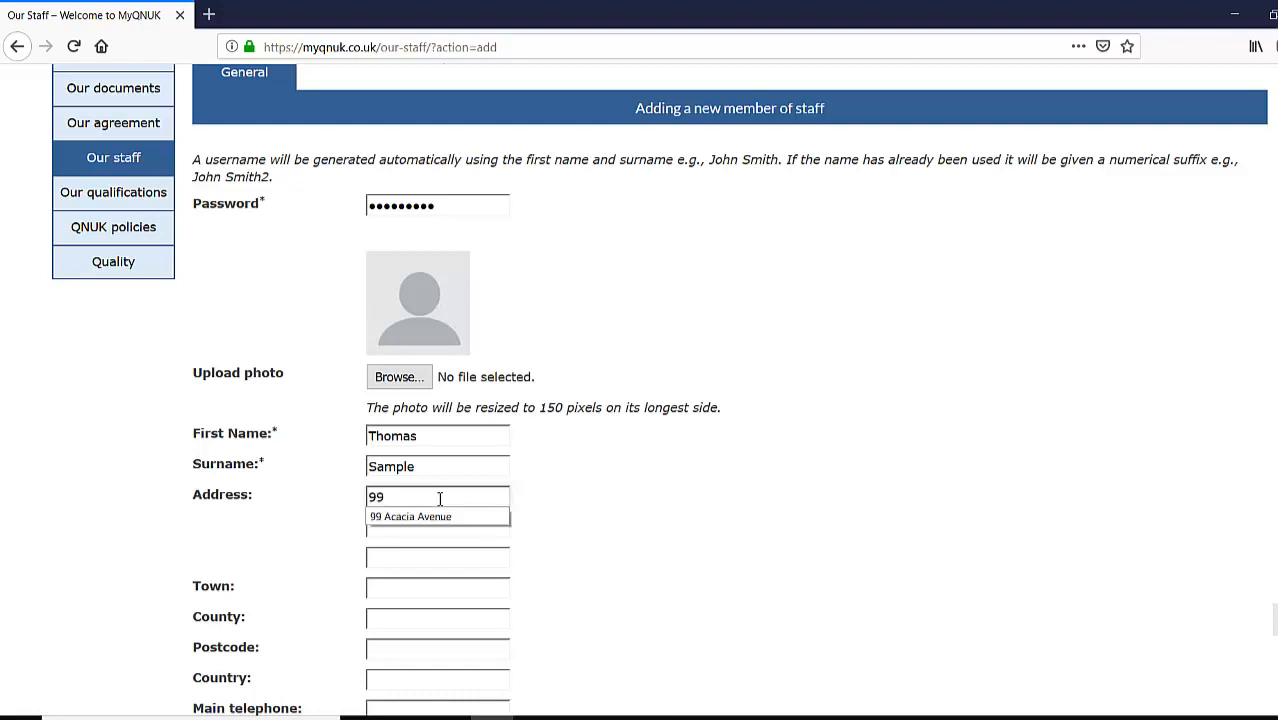
pyautogui.write(' Acacia Ave')
pyautogui.click(430, 516)
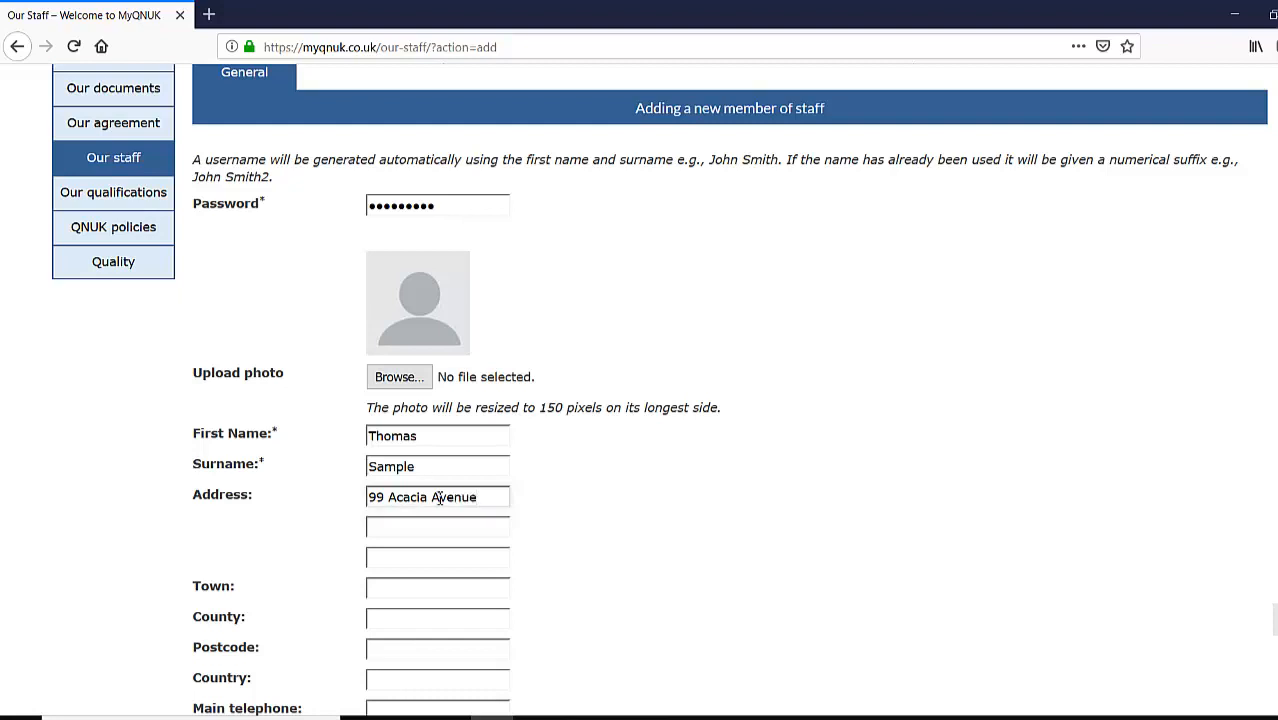
pyautogui.click(406, 589)
pyautogui.write('an')
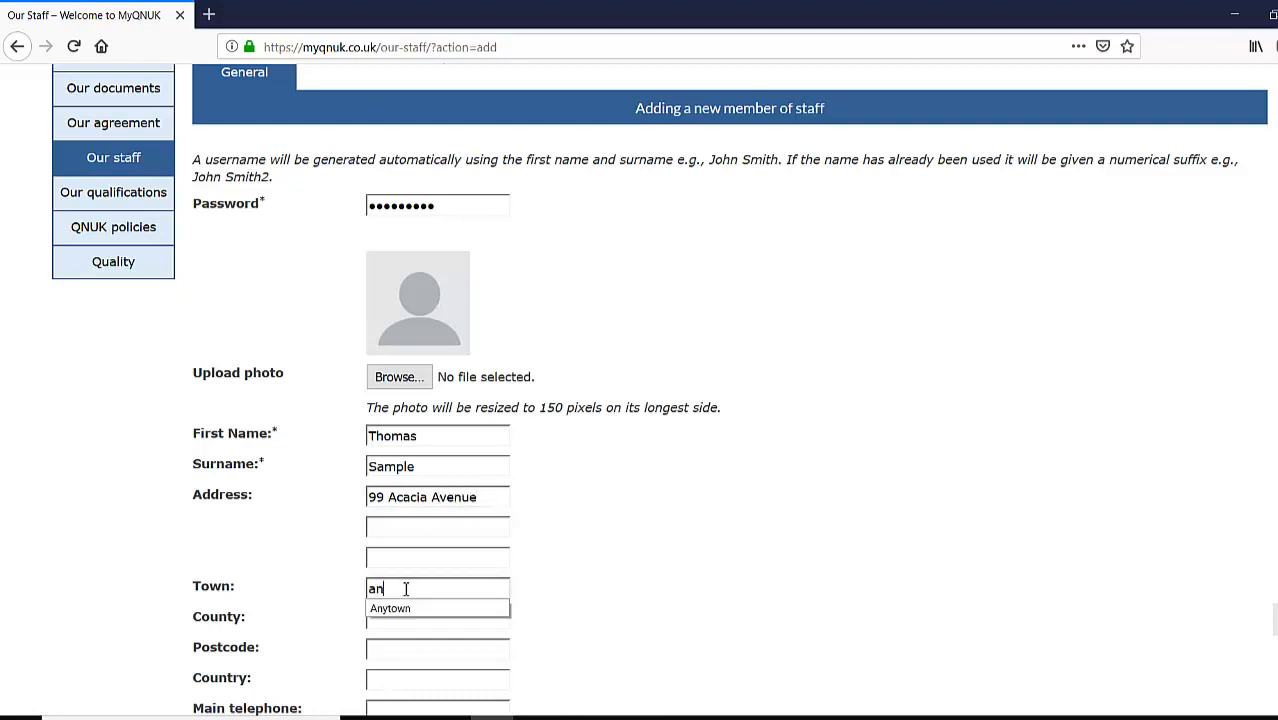
pyautogui.press('Down')
pyautogui.press('Return')
pyautogui.click(402, 624)
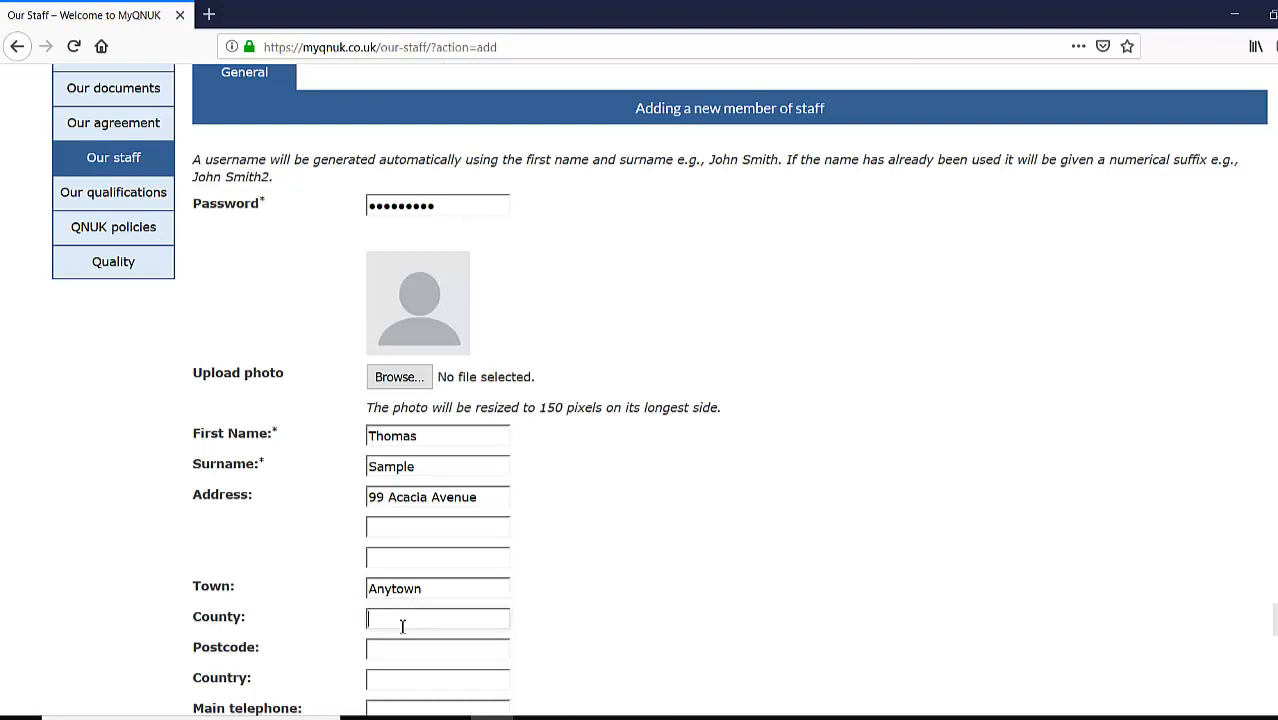
pyautogui.write('An')
pyautogui.press('Down')
pyautogui.press('Return')
pyautogui.click(402, 652)
pyautogui.write('AA')
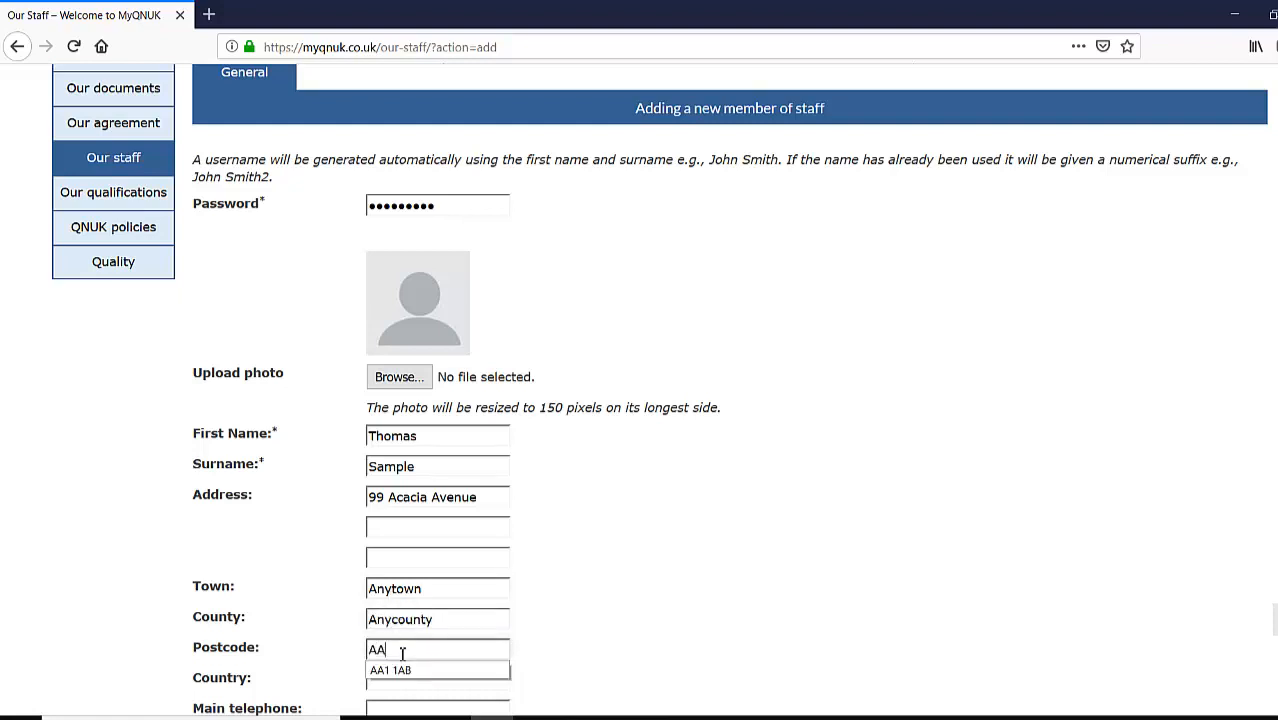
pyautogui.press('Down')
pyautogui.press('Return')
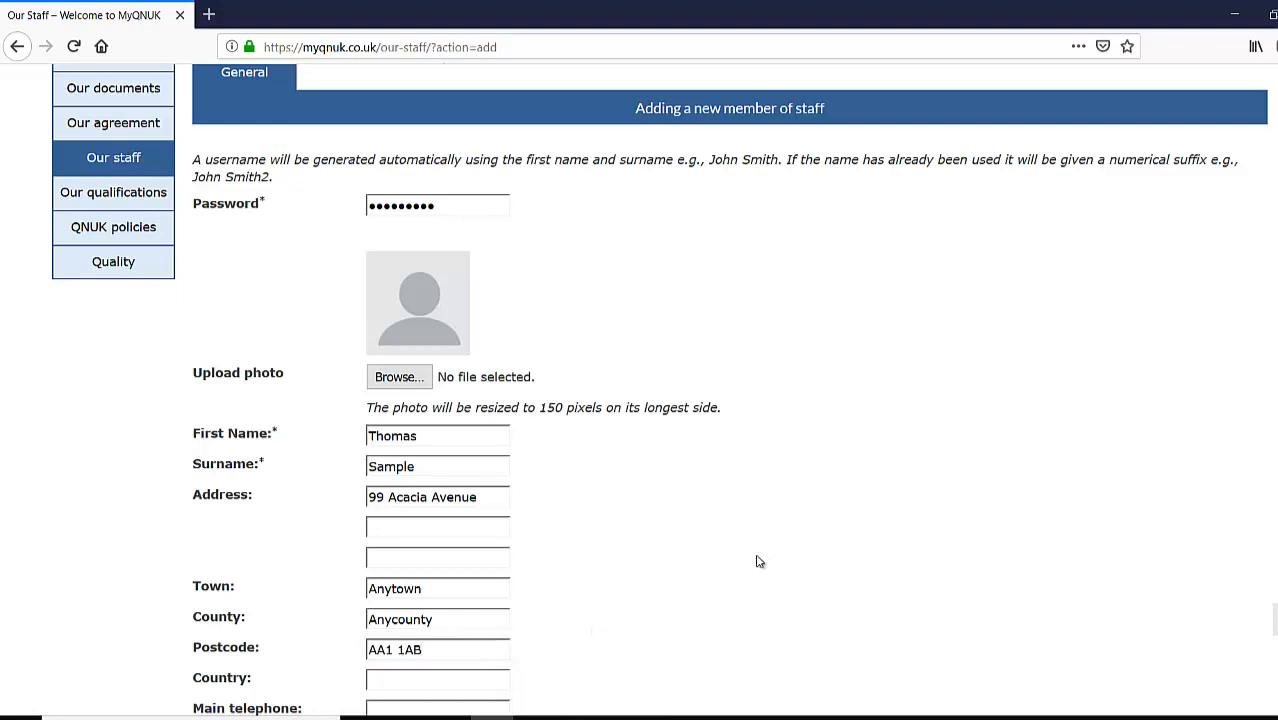
pyautogui.scroll(-5, 531, 506)
# - Set the country to UK and enter the staff member's main telephone number and email address
pyautogui.click(410, 222)
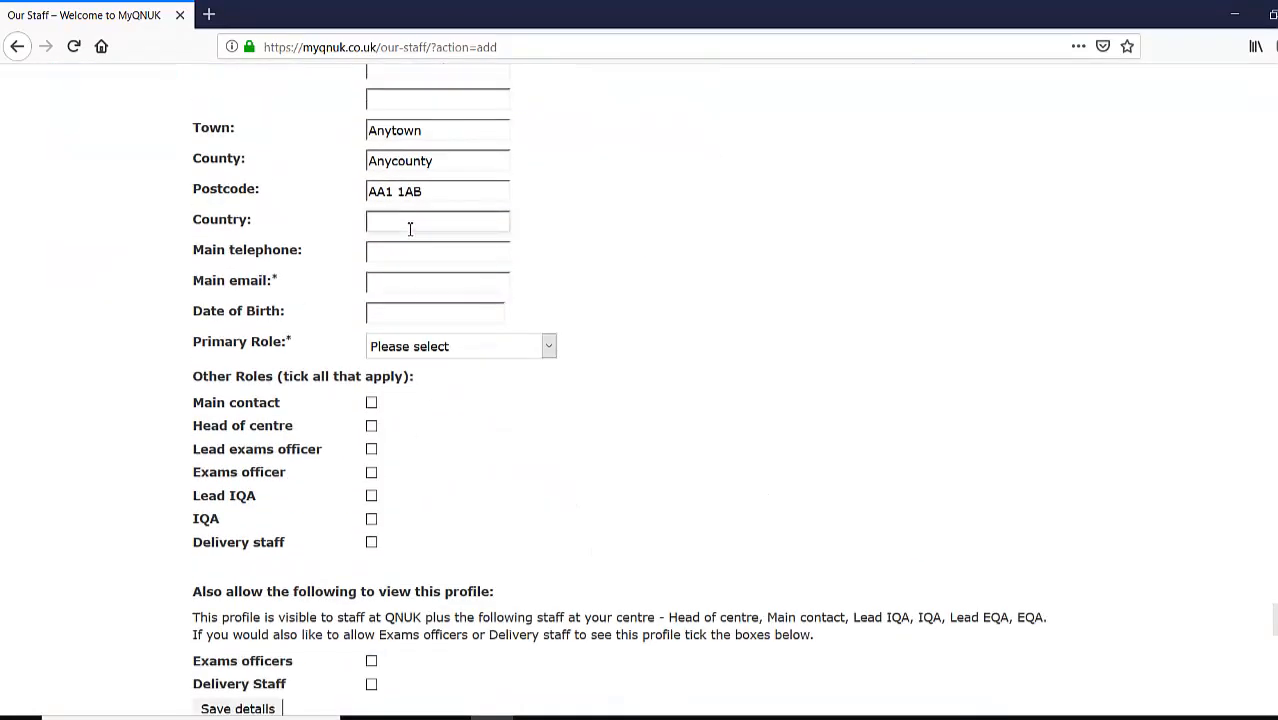
pyautogui.write('U')
pyautogui.press('Down')
pyautogui.press('Return')
pyautogui.click(404, 253)
pyautogui.write('020')
pyautogui.click(441, 276)
pyautogui.click(402, 290)
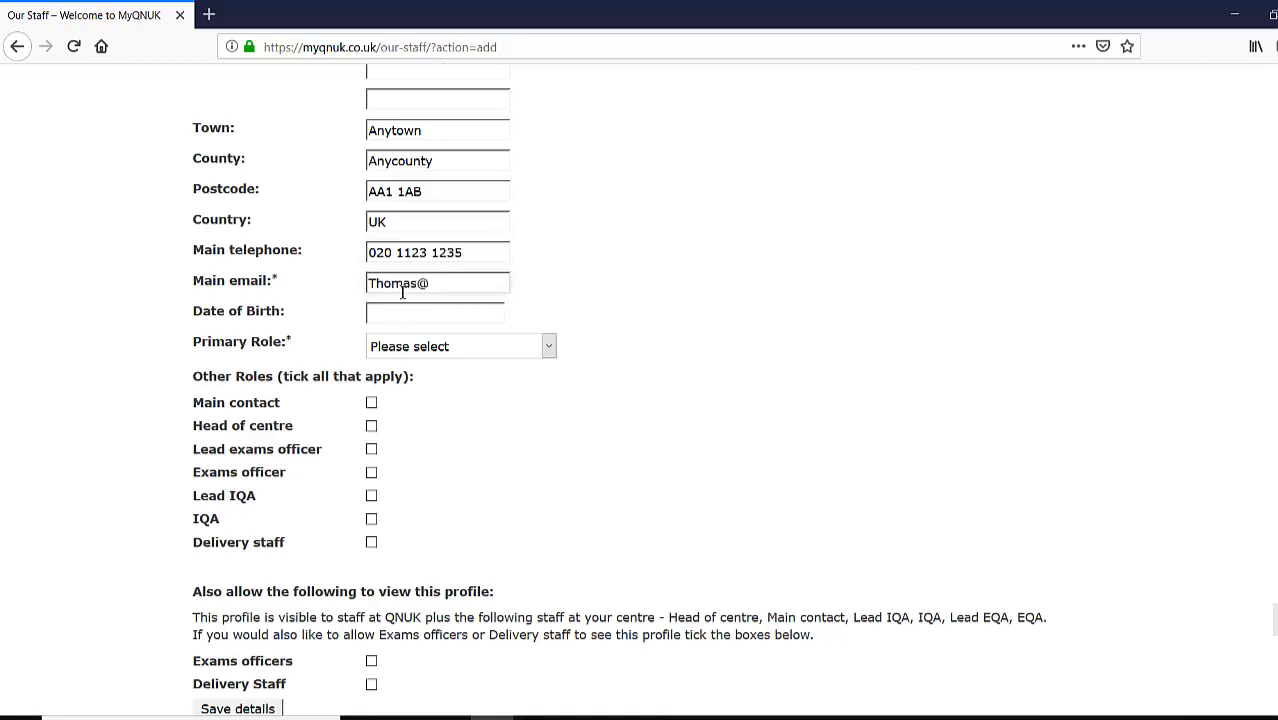
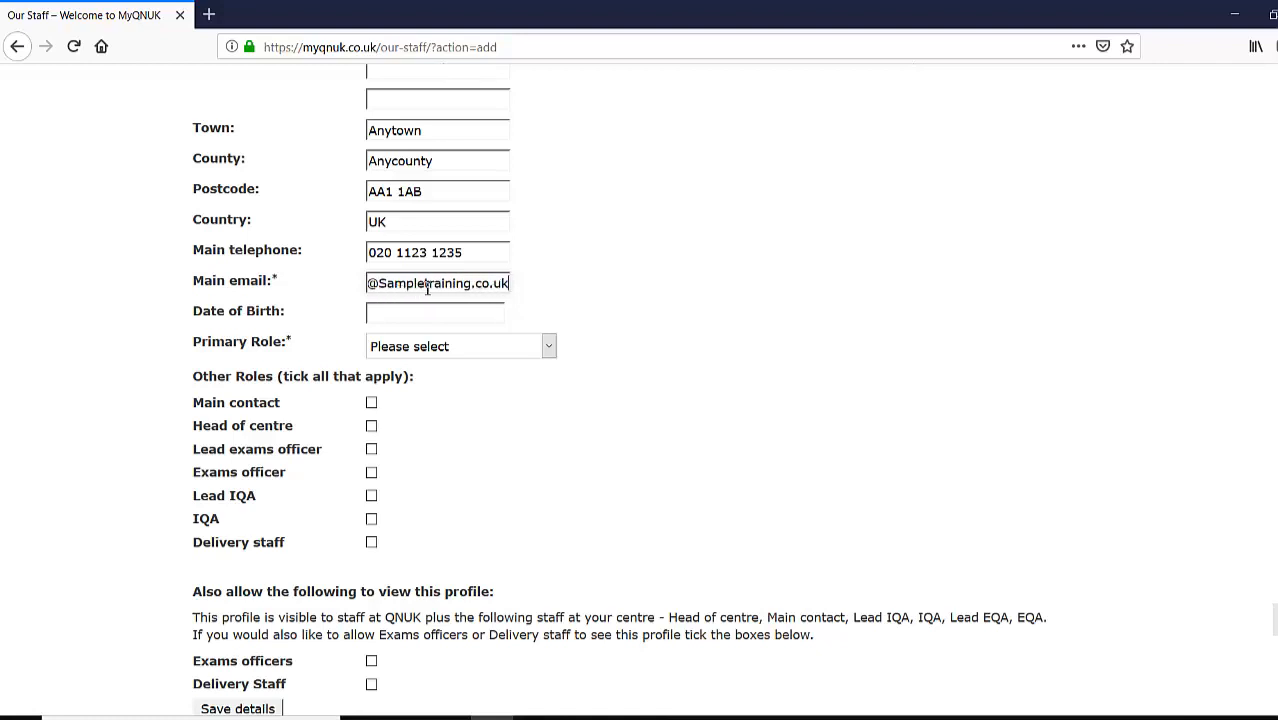
pyautogui.moveTo(442, 283); pyautogui.dragTo(342, 283)
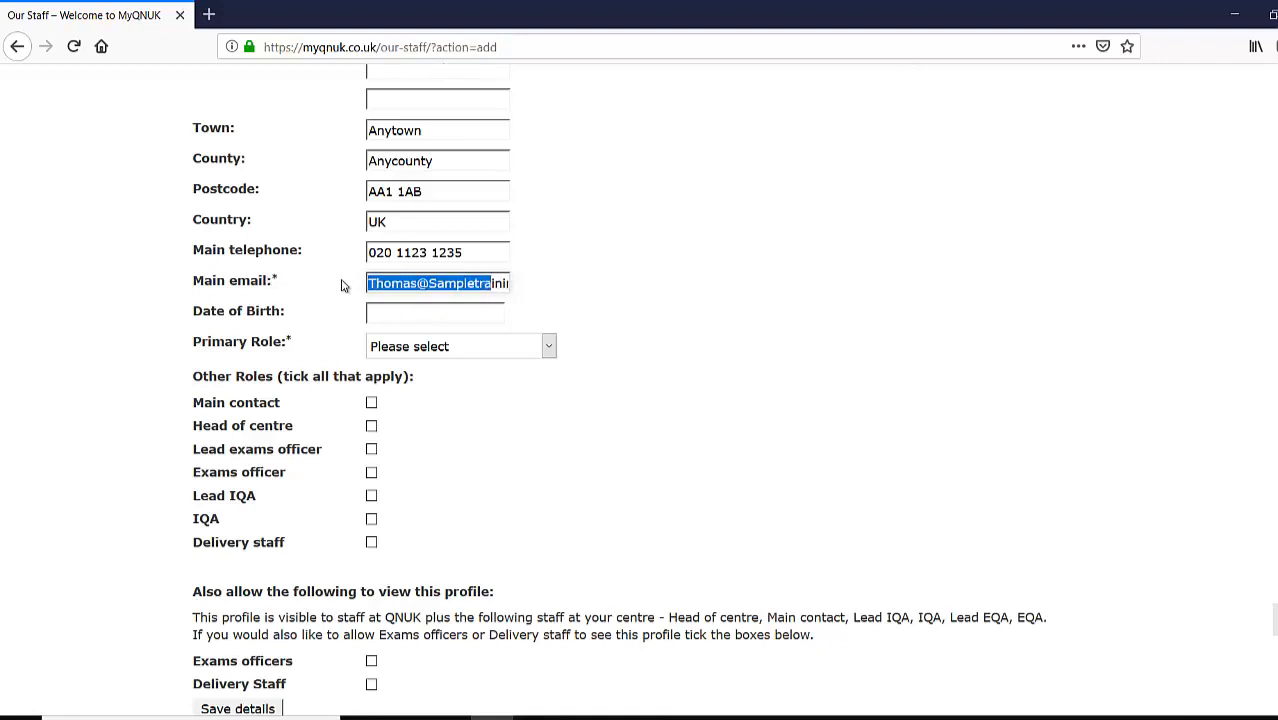
# - Pick the staff member's date of birth from the calendar's year, month and day
pyautogui.click(434, 314)
pyautogui.click(545, 347)
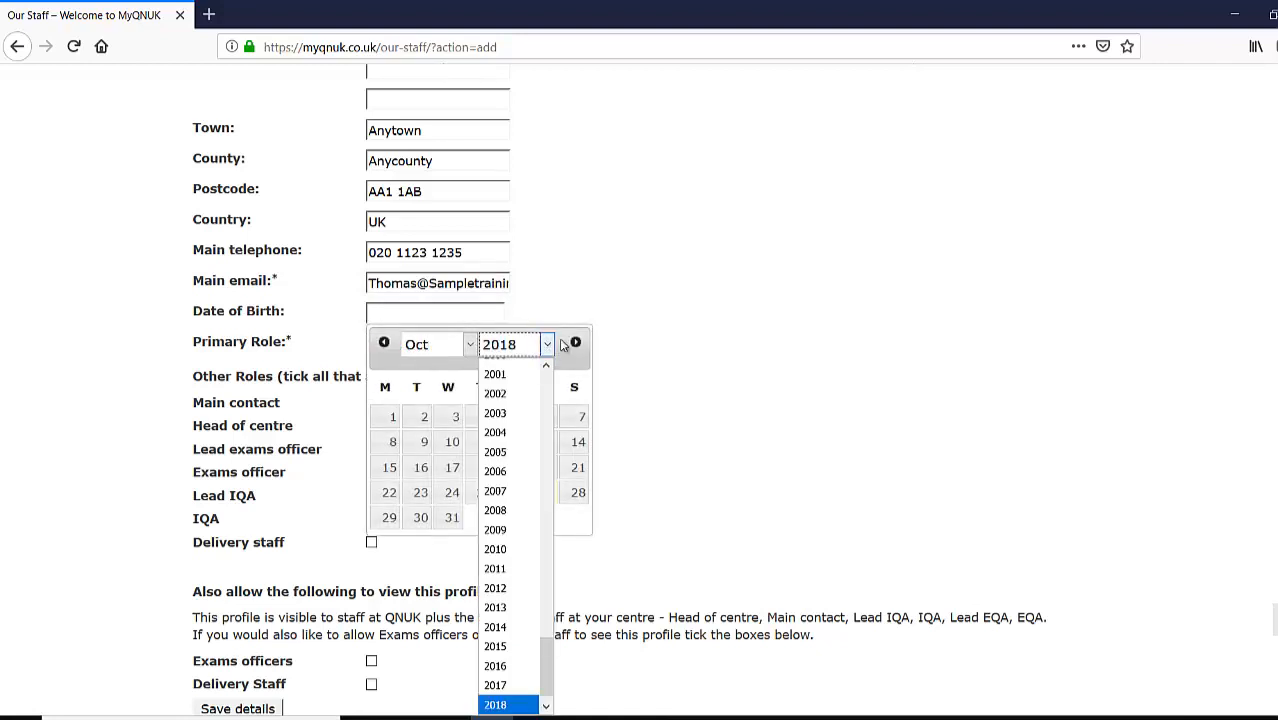
pyautogui.moveTo(545, 665); pyautogui.dragTo(554, 529)
pyautogui.click(512, 398)
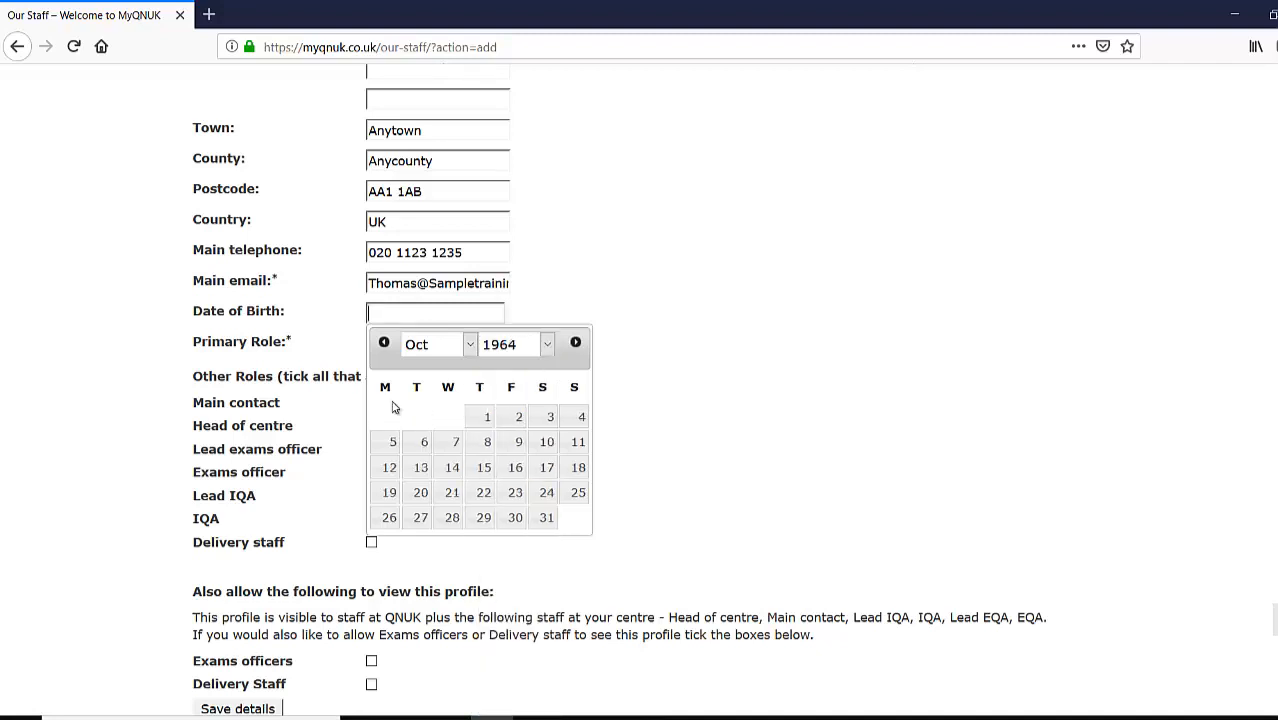
pyautogui.click(470, 345)
pyautogui.click(465, 445)
pyautogui.click(515, 467)
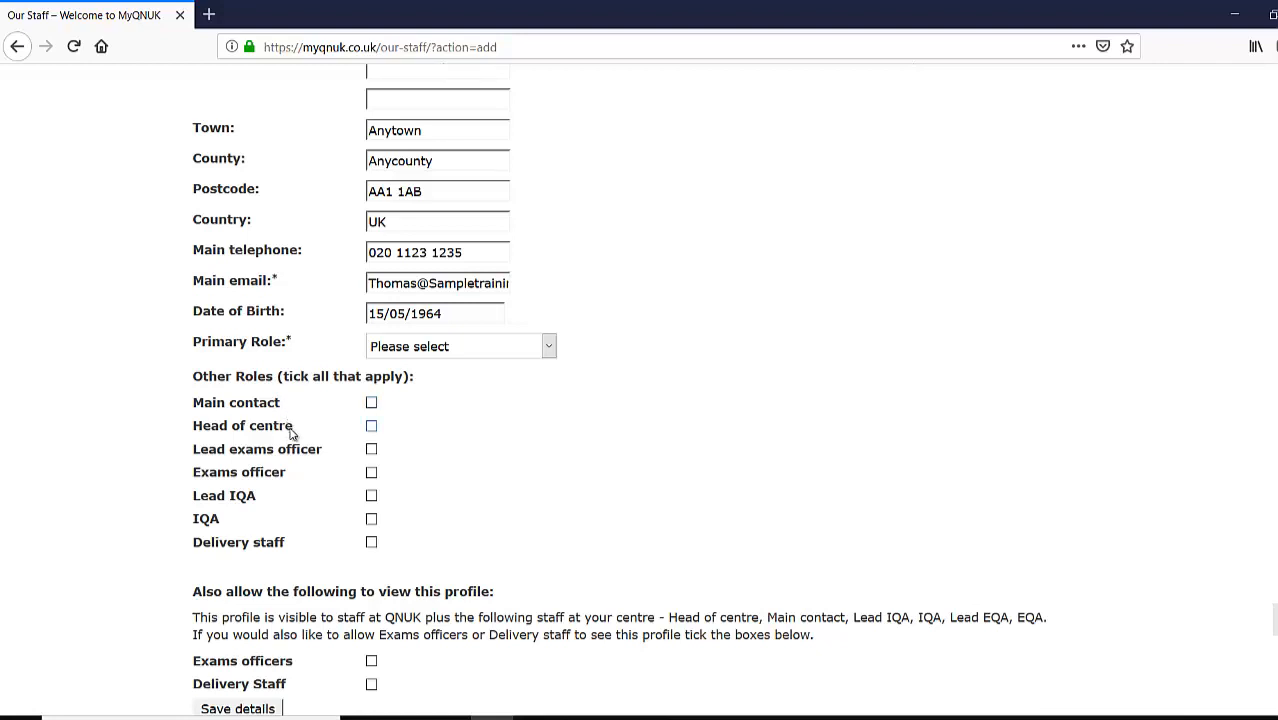
# - Make Delivery staff the primary role and save the new staff member's details
pyautogui.click(549, 348)
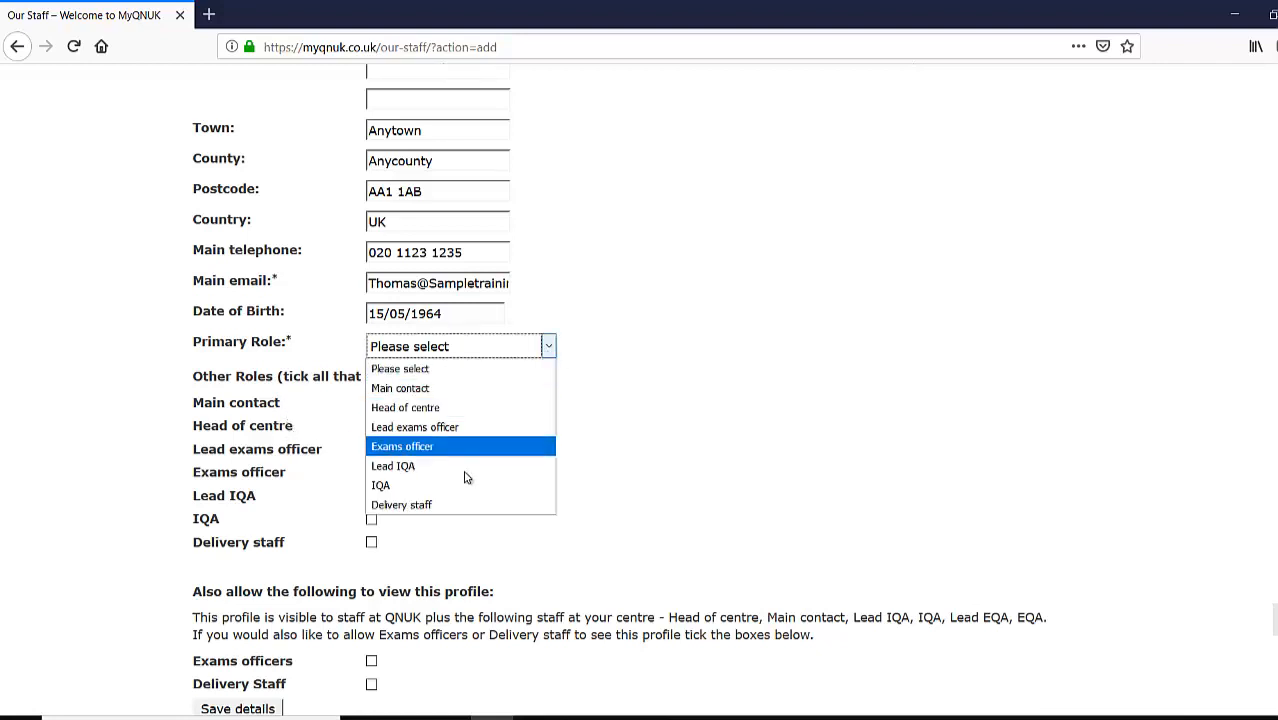
pyautogui.click(490, 505)
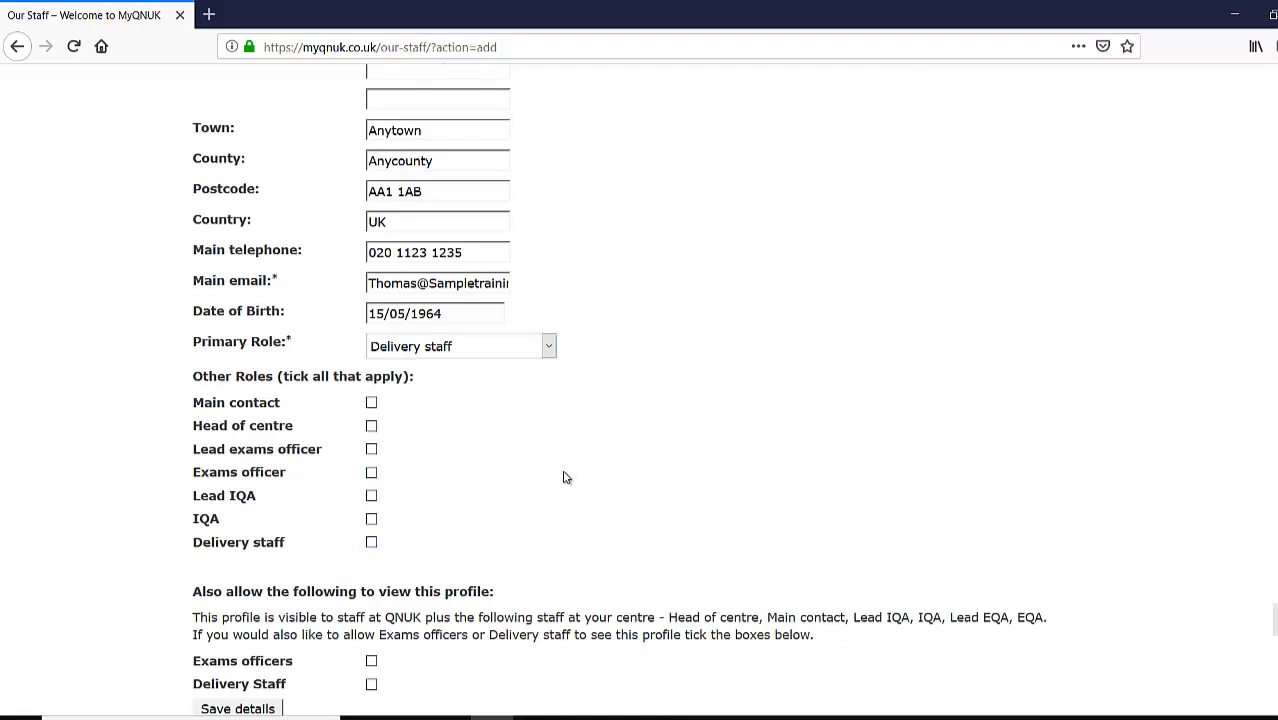
pyautogui.scroll(-2, 408, 561)
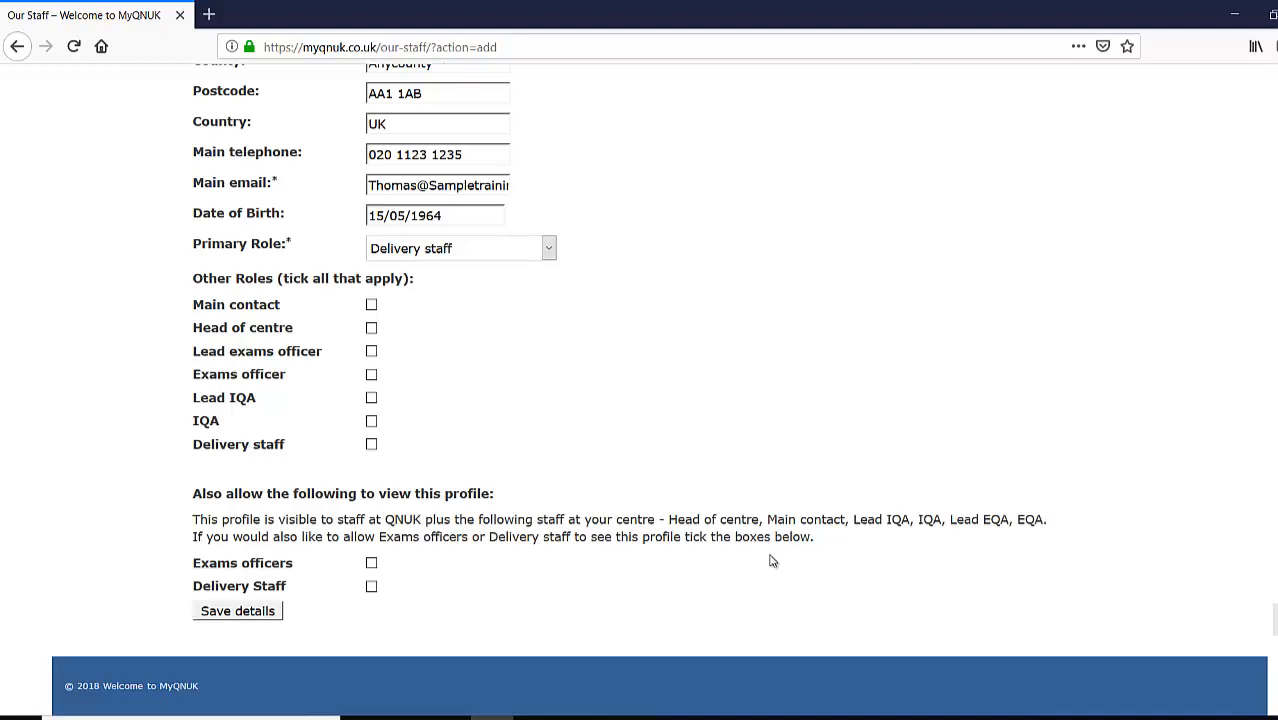
pyautogui.moveTo(718, 521); pyautogui.dragTo(1050, 525)
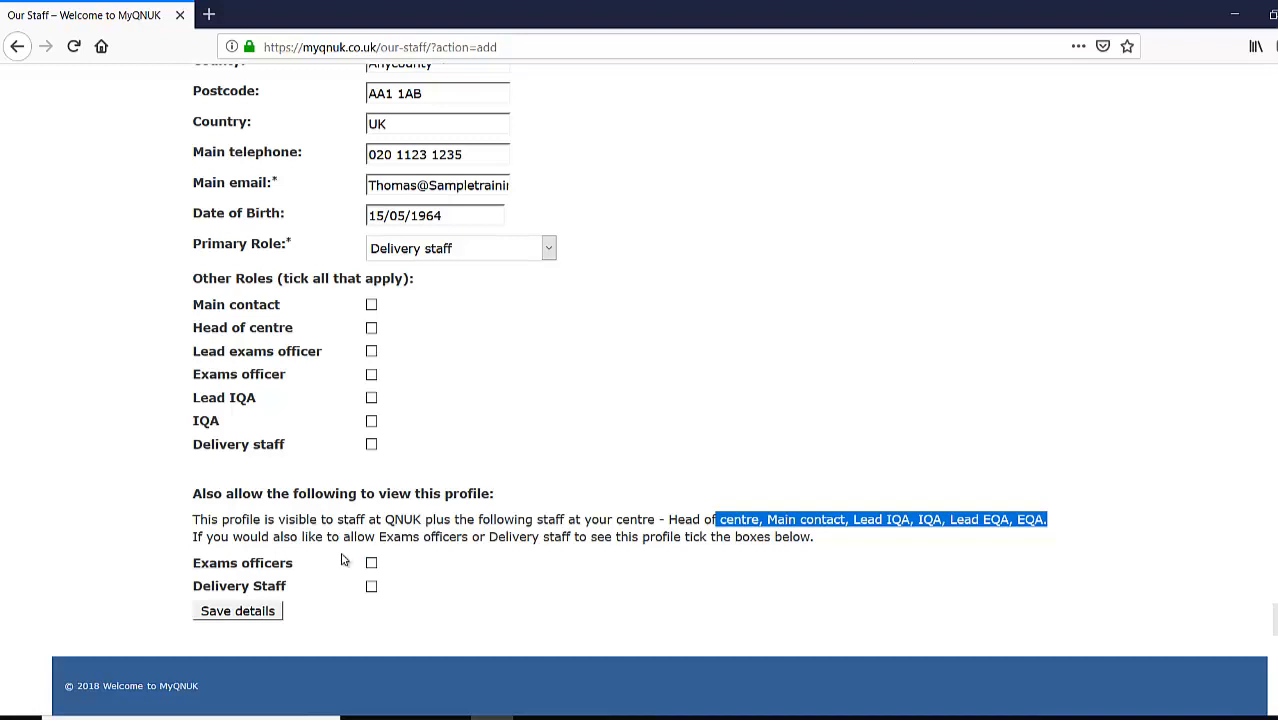
pyautogui.click(243, 612)
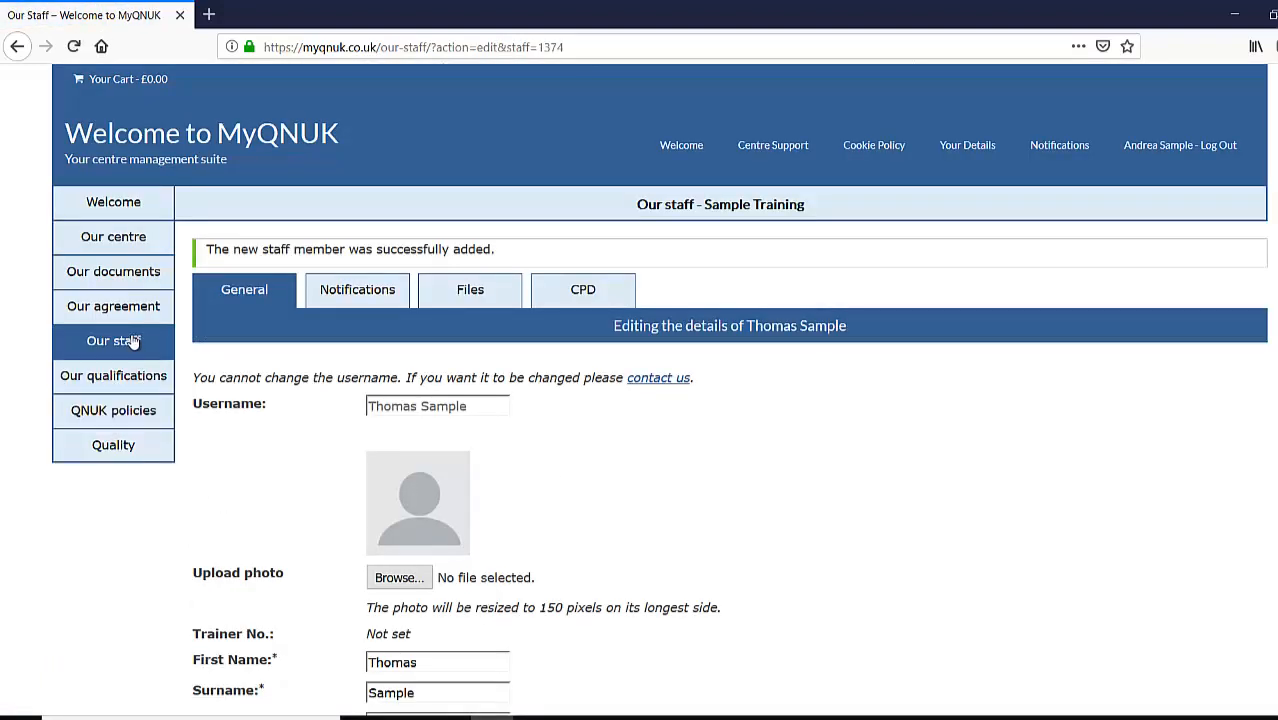
# - Open the new staff member's record from Our staff and show their Files tab
pyautogui.click(133, 342)
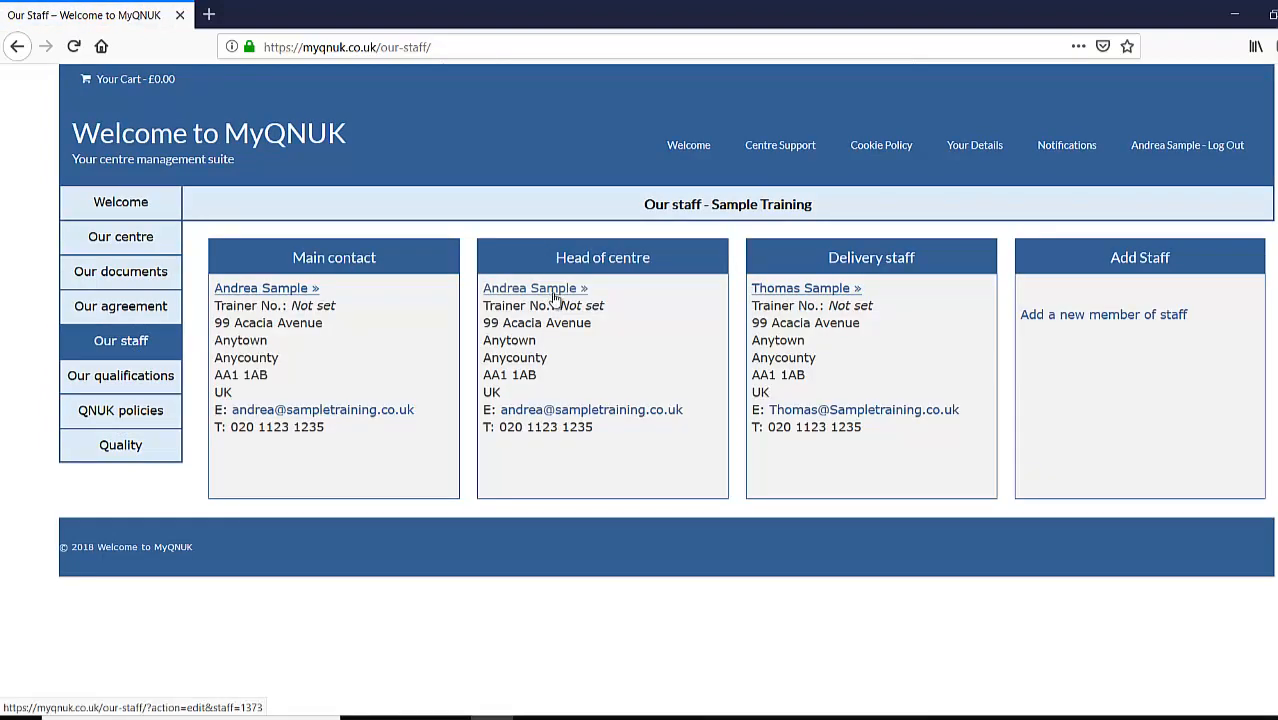
pyautogui.click(808, 293)
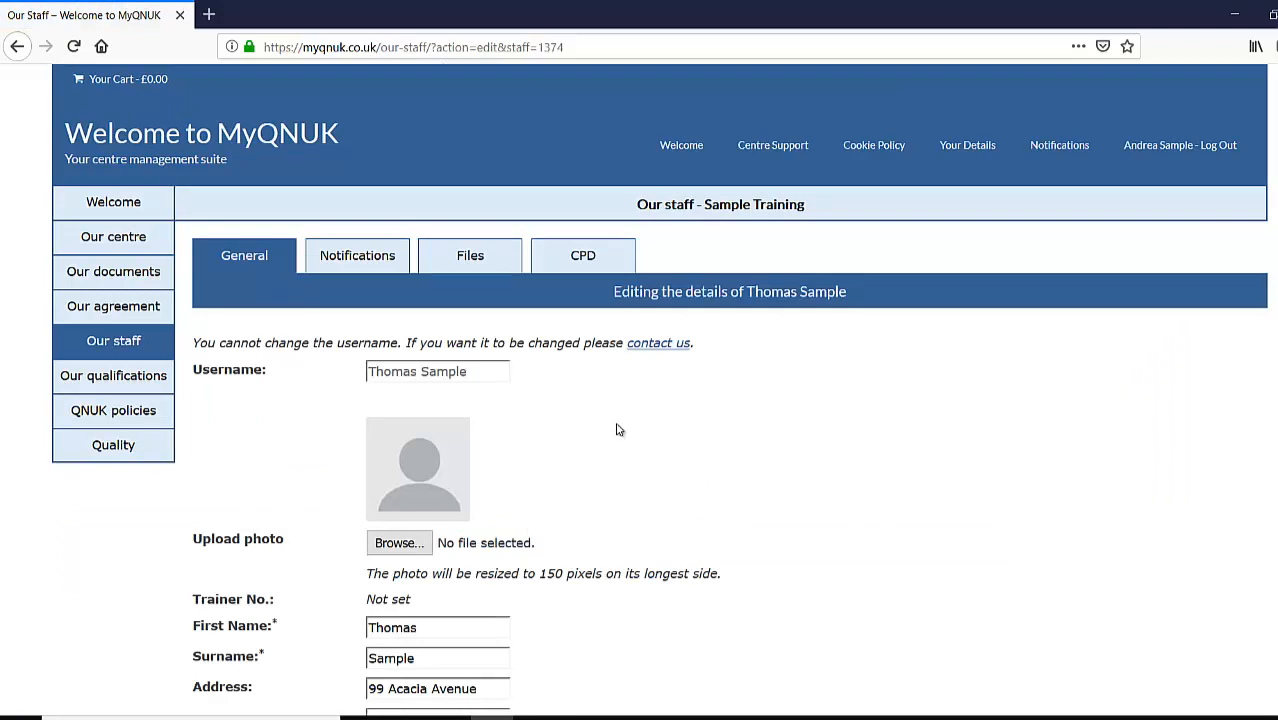
pyautogui.scroll(-3, 750, 490)
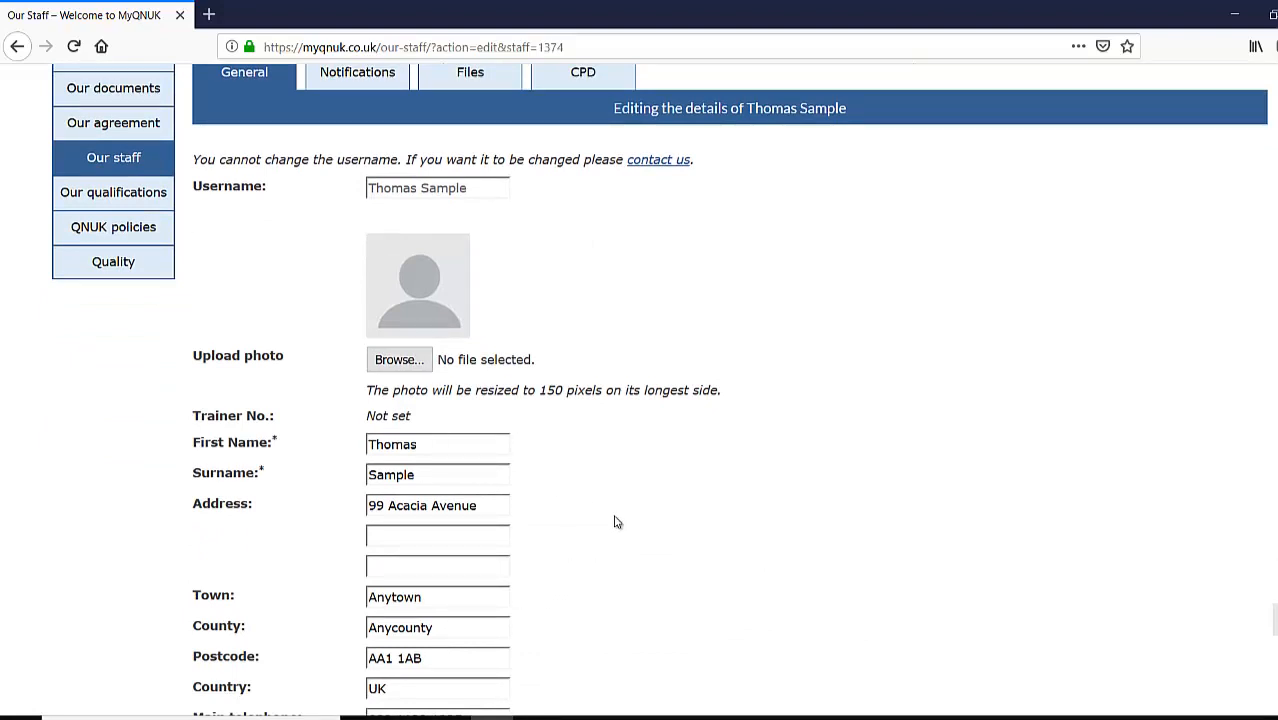
pyautogui.scroll(3, 645, 365)
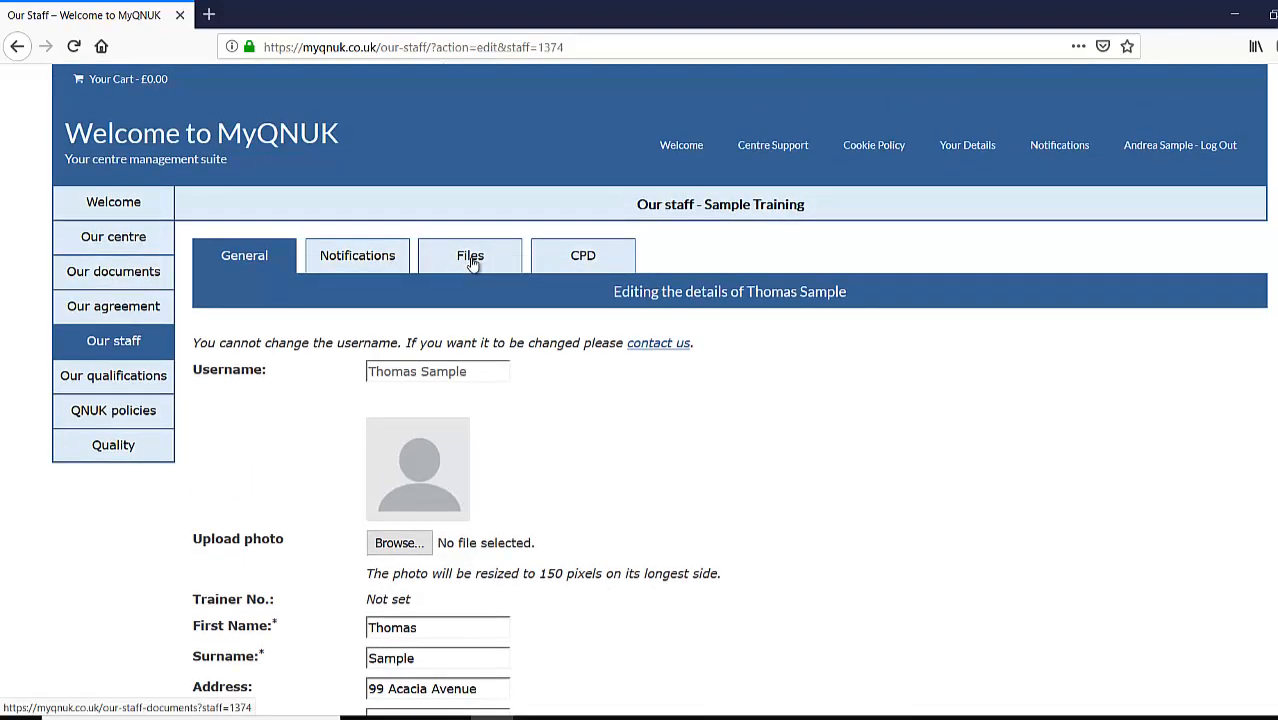
pyautogui.click(472, 262)
pyautogui.click(481, 263)
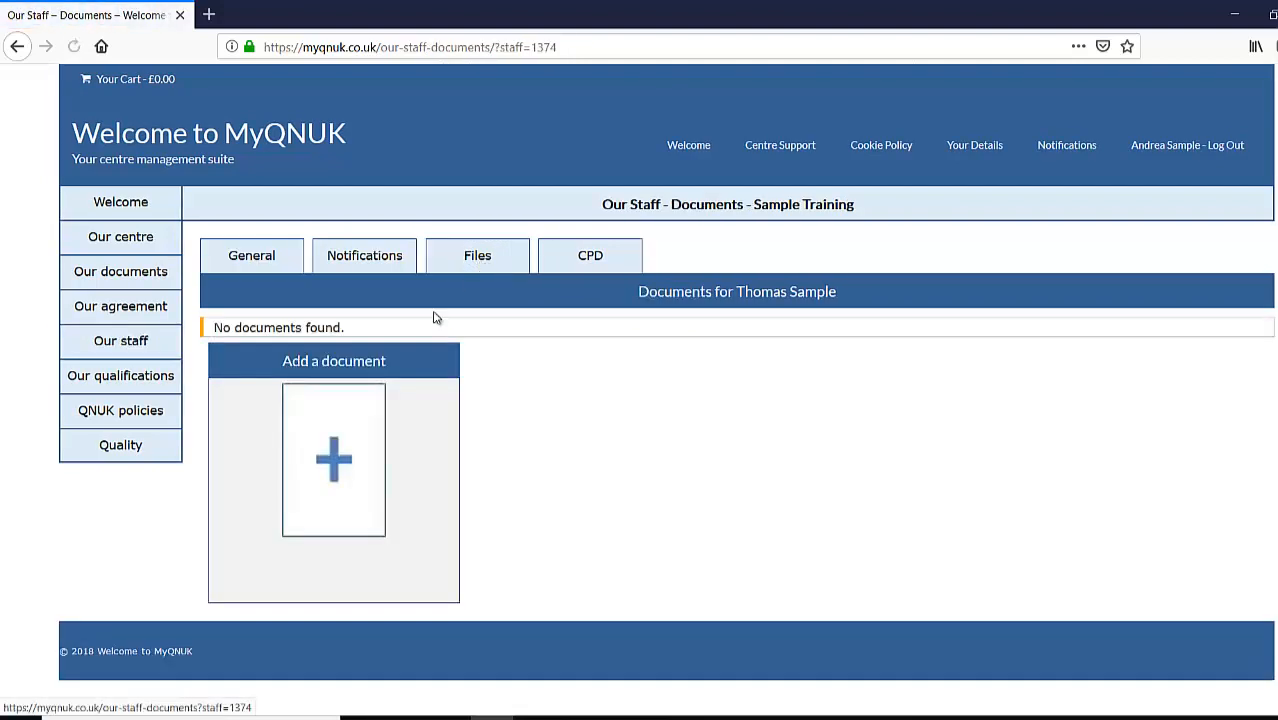
# - Start a Certificate document described as 'QNUK Level 3 Award in first aid at work 2018'
pyautogui.click(338, 470)
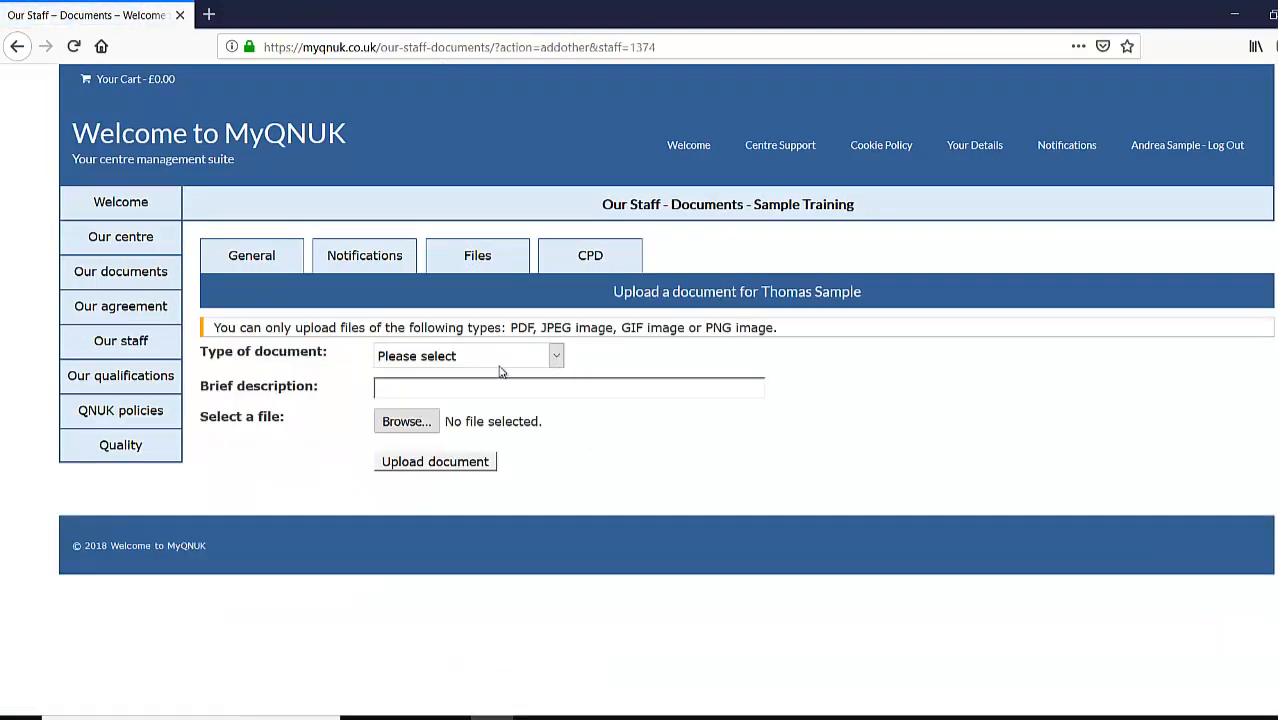
pyautogui.click(560, 360)
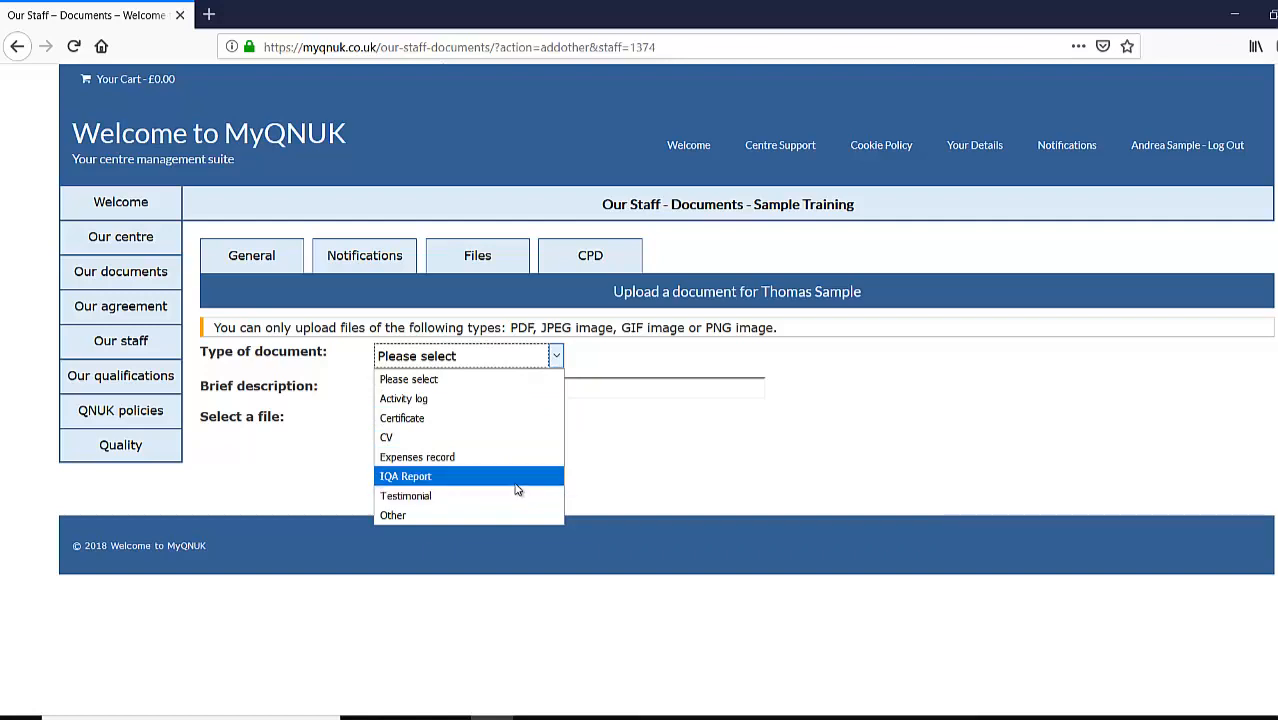
pyautogui.click(467, 420)
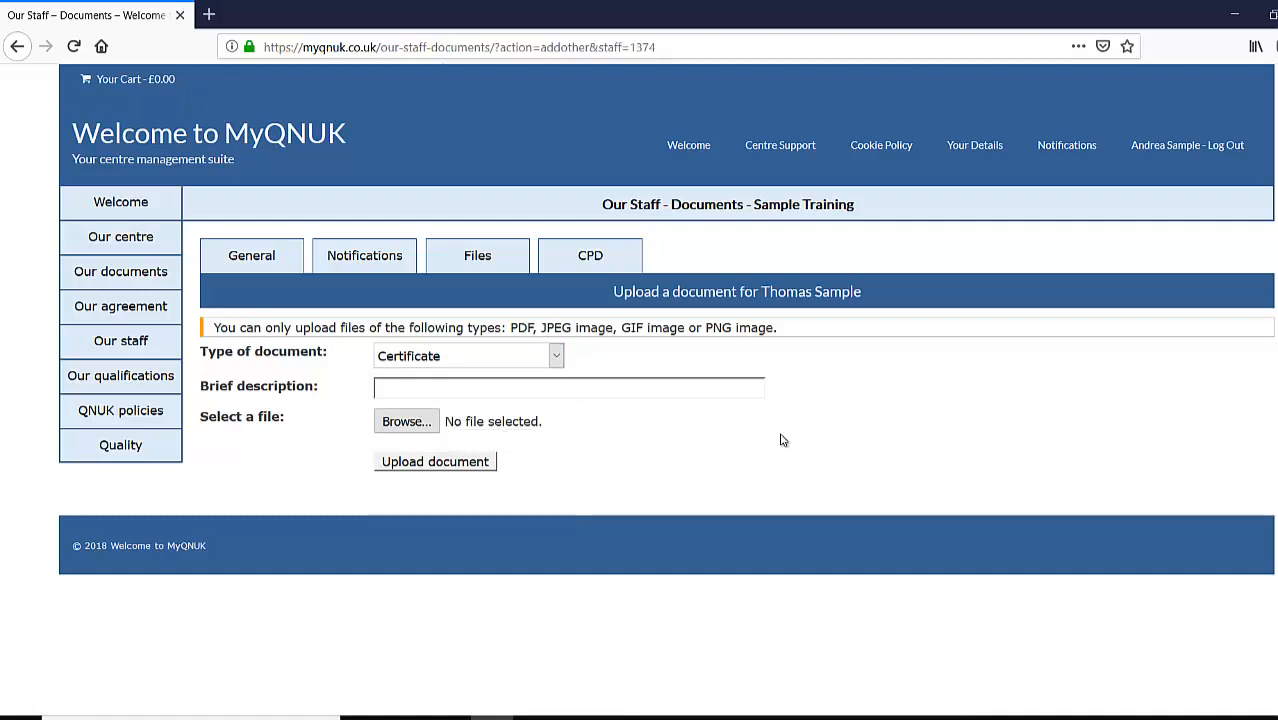
pyautogui.click(424, 388)
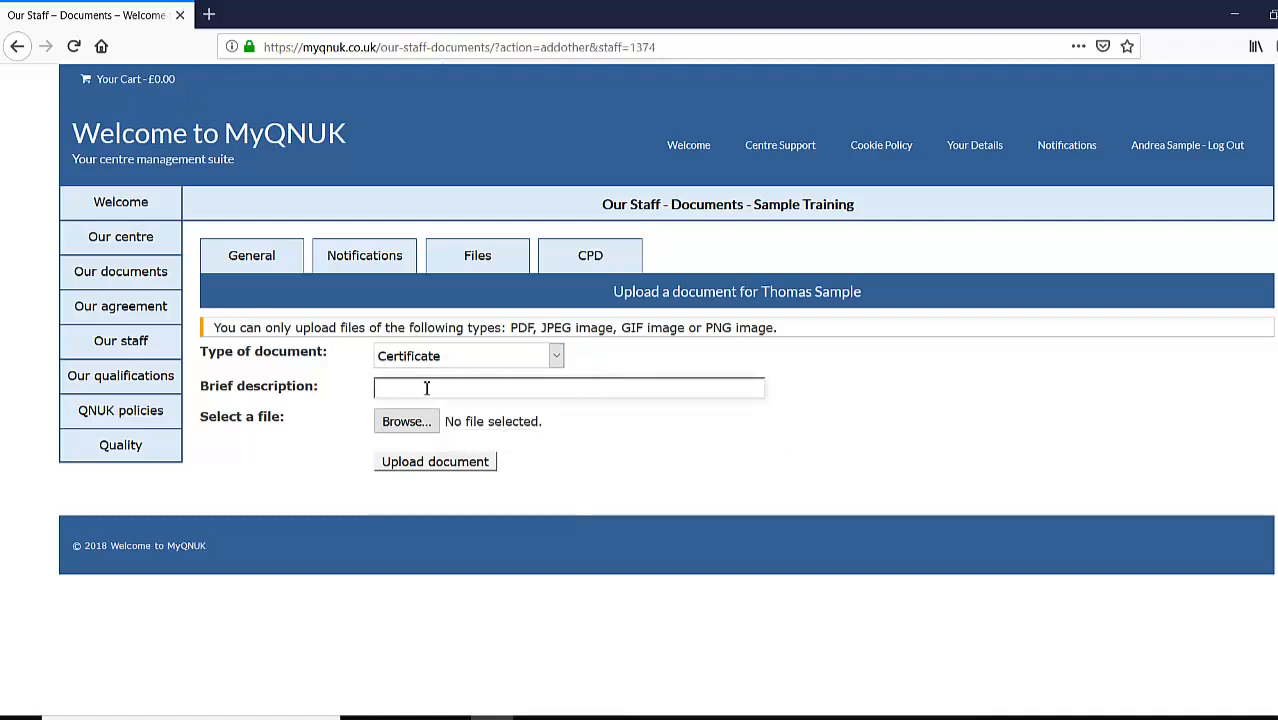
pyautogui.write('Certifc')
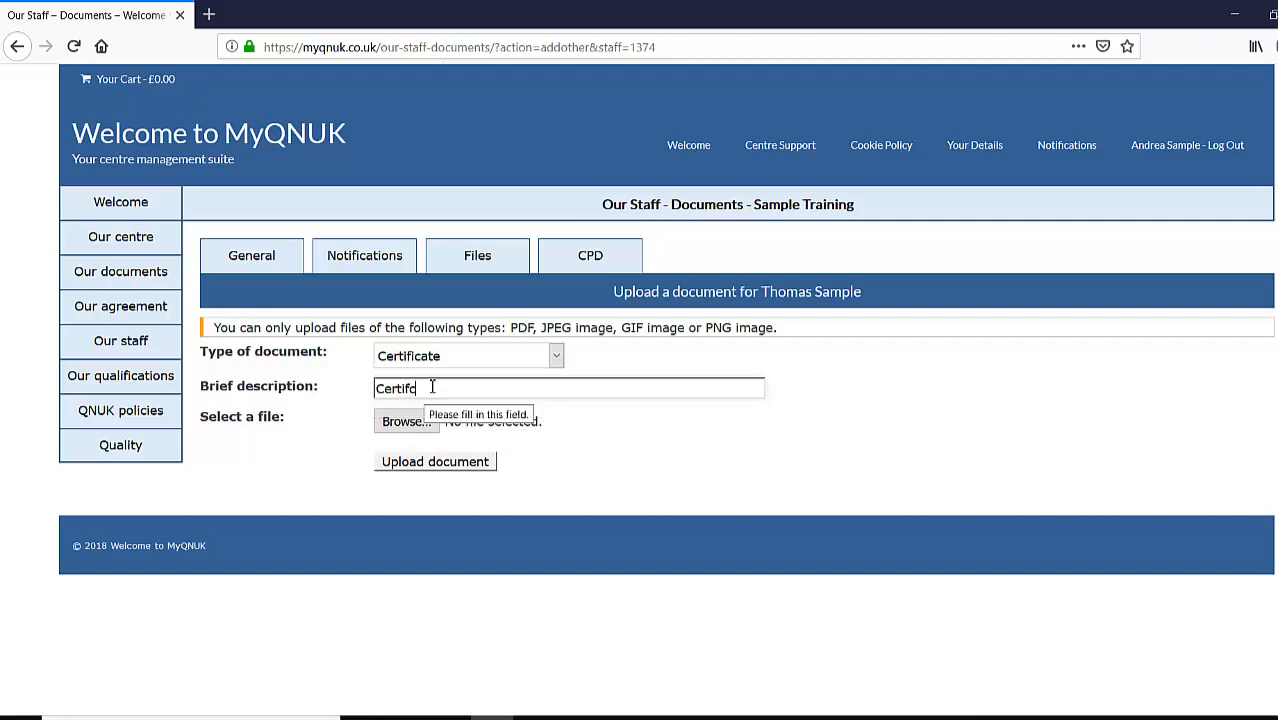
pyautogui.press('BackSpace')
pyautogui.write('icate')
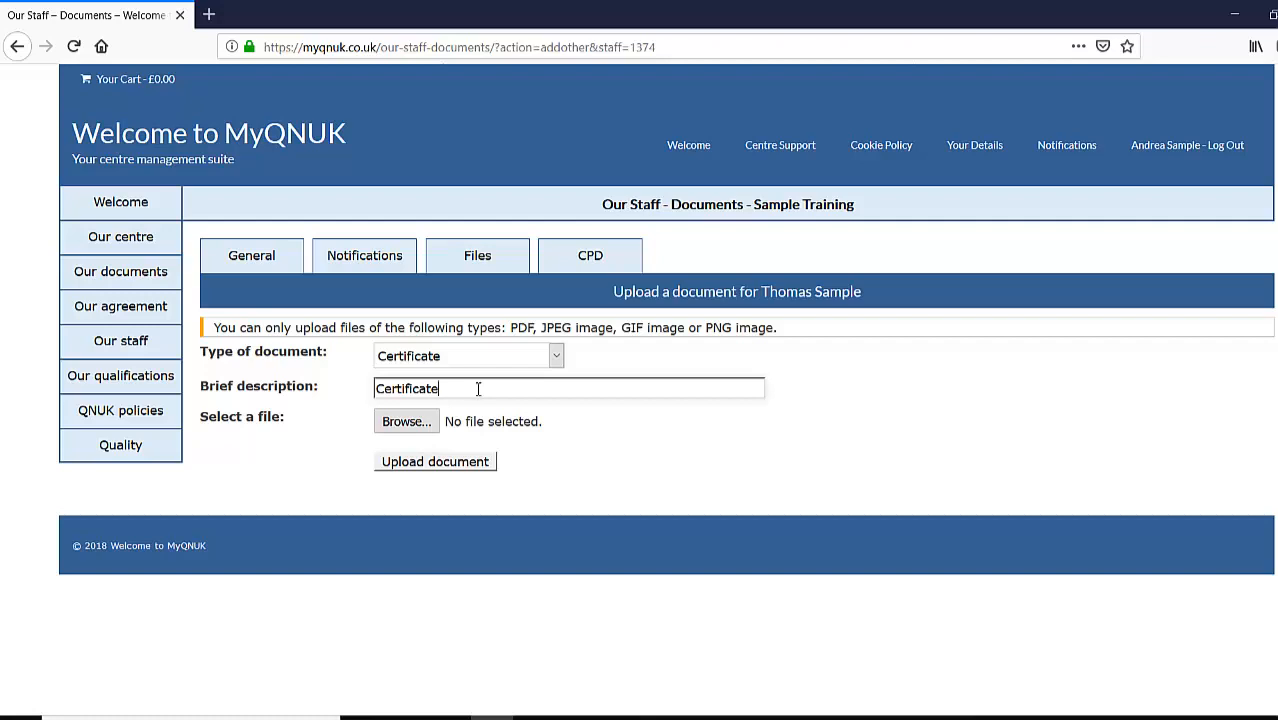
pyautogui.hotkey('ctrl', 'a')
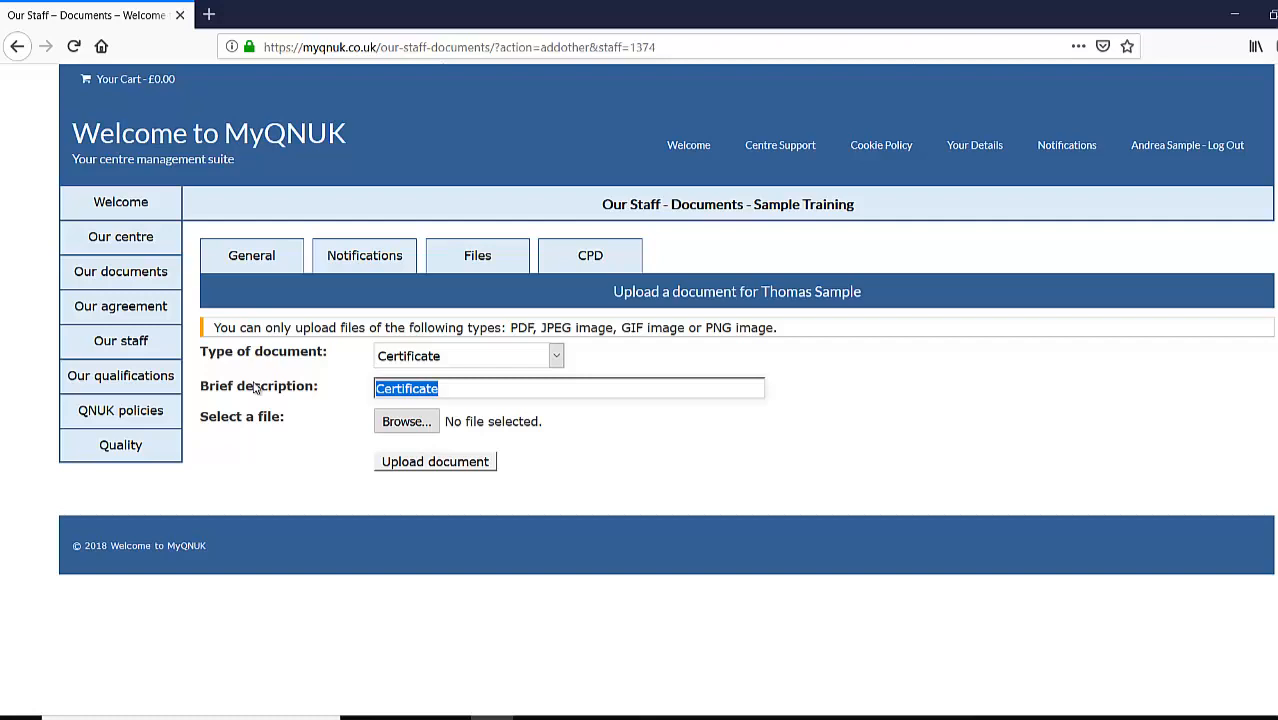
pyautogui.write('Qnuk Level')
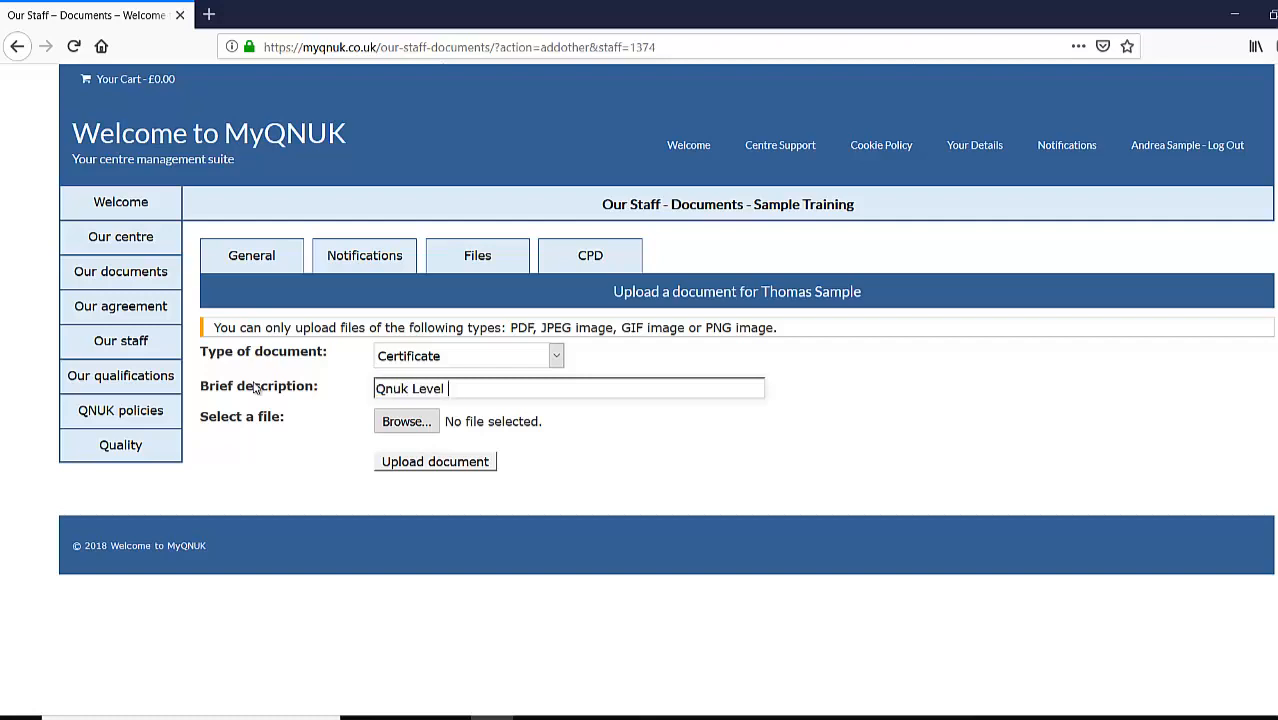
pyautogui.write(' 3 Award in first aid at work 2018')
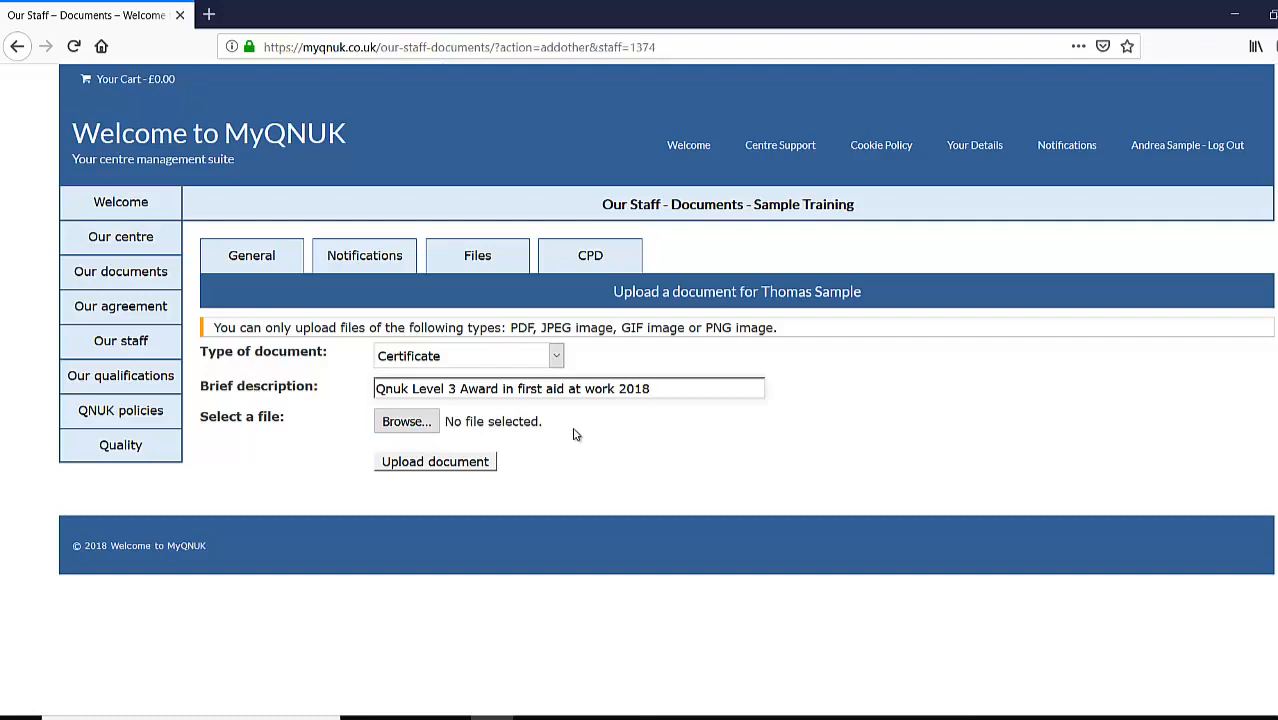
pyautogui.moveTo(402, 388); pyautogui.dragTo(387, 389)
pyautogui.write('NU')
pyautogui.press('Delete')
pyautogui.write('K')
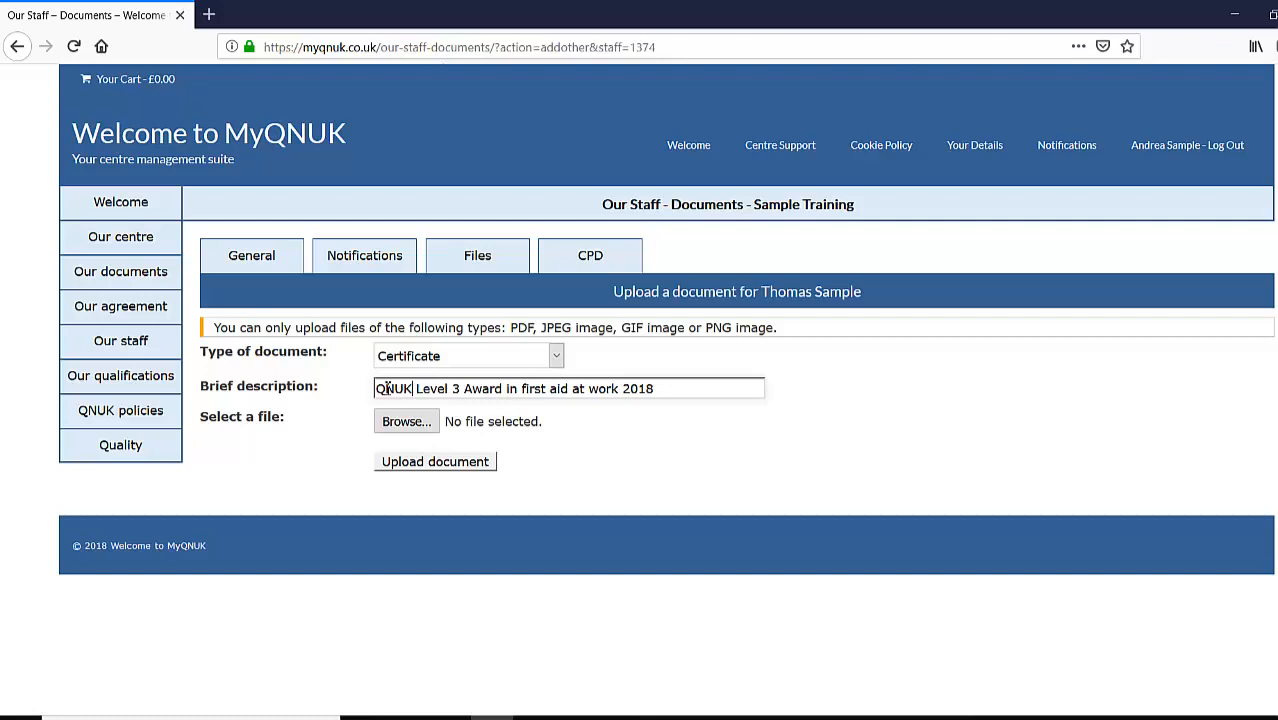
pyautogui.click(704, 447)
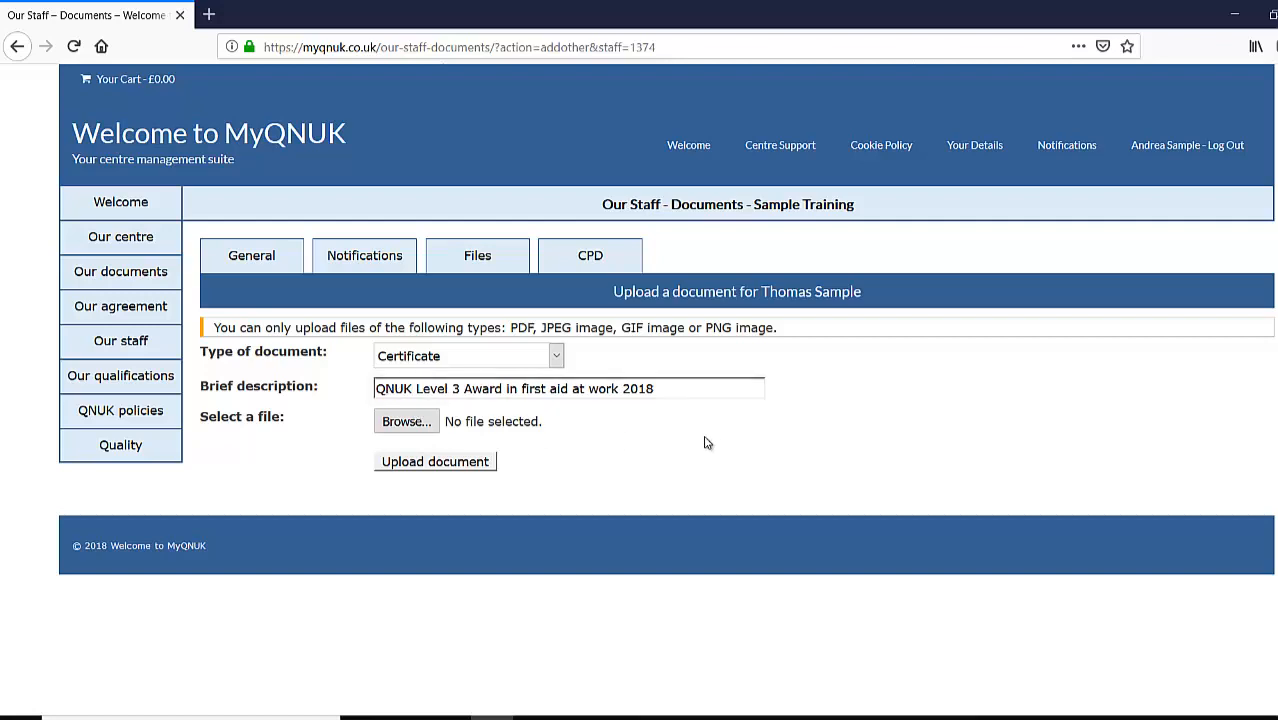
# - Attach the '4. Level 3 First aid at work' file and upload the certificate
pyautogui.click(402, 421)
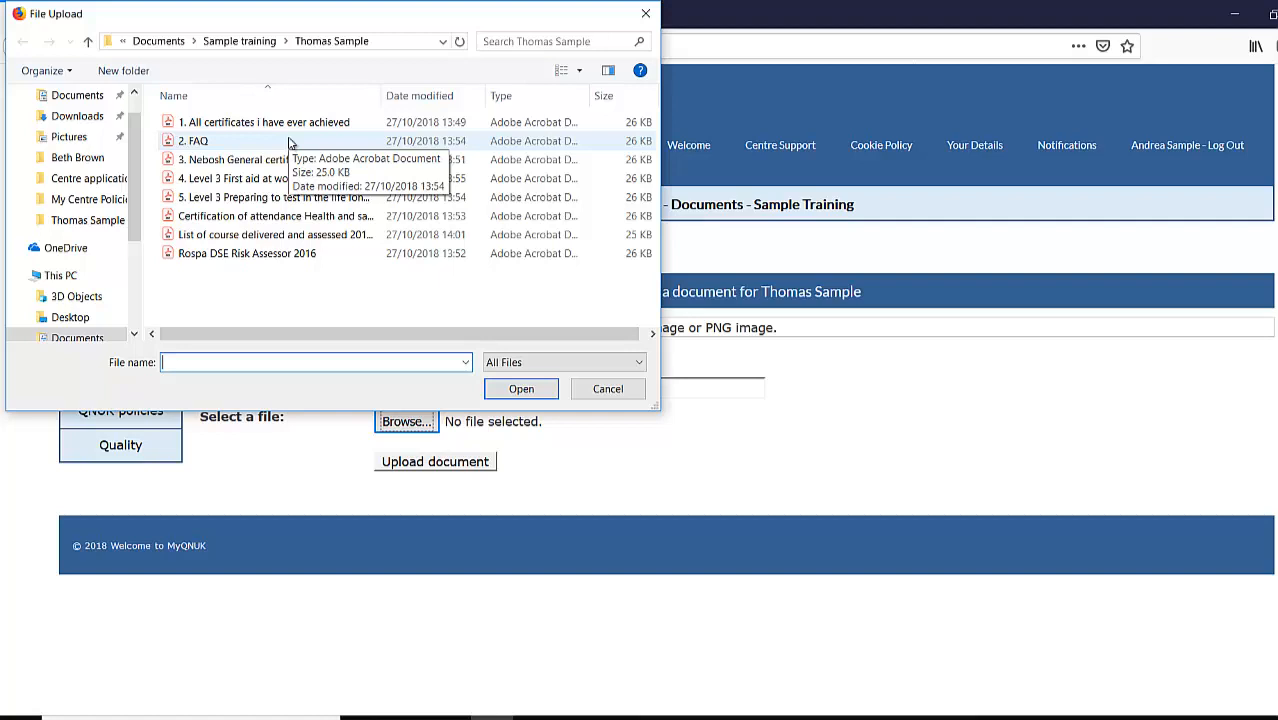
pyautogui.click(274, 184)
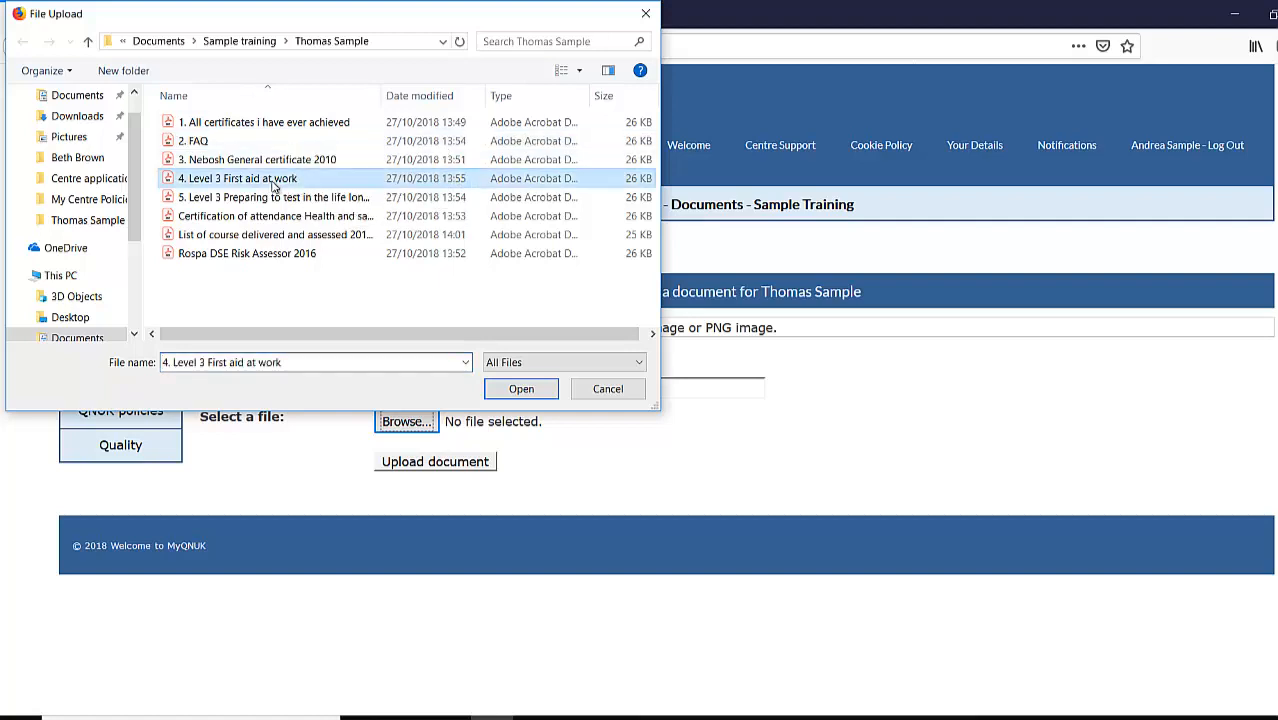
pyautogui.click(528, 392)
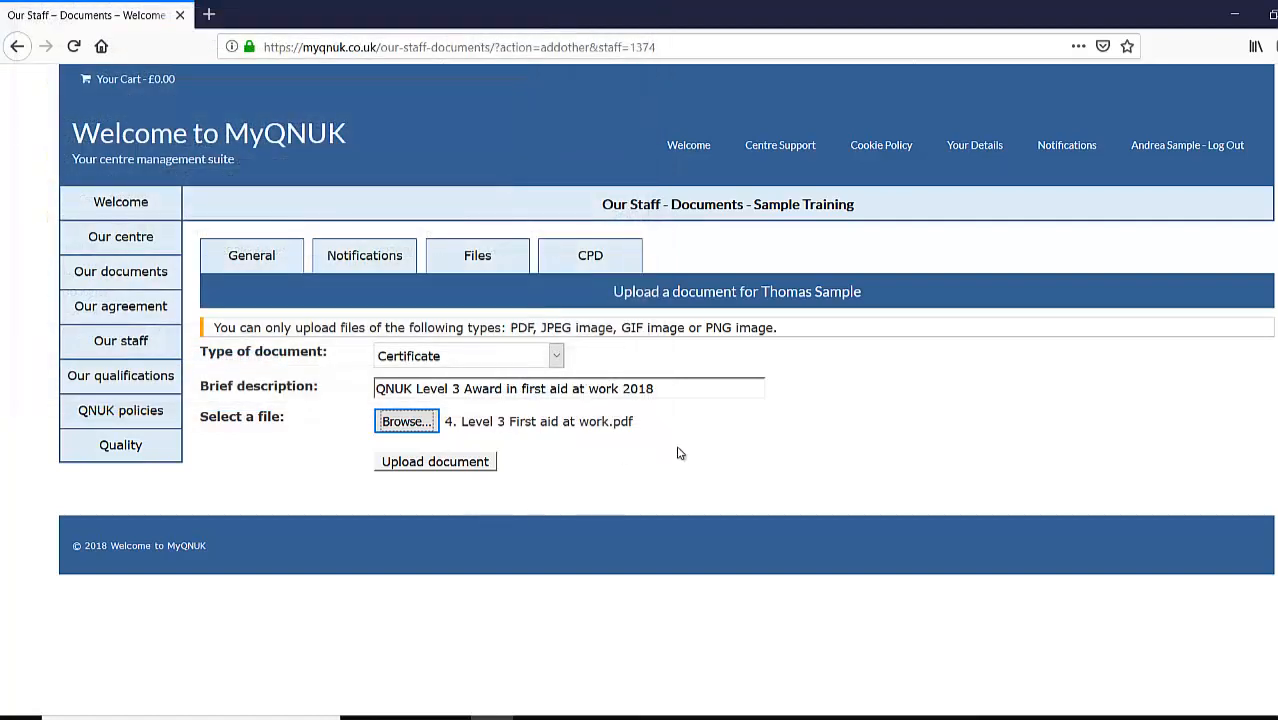
pyautogui.click(436, 466)
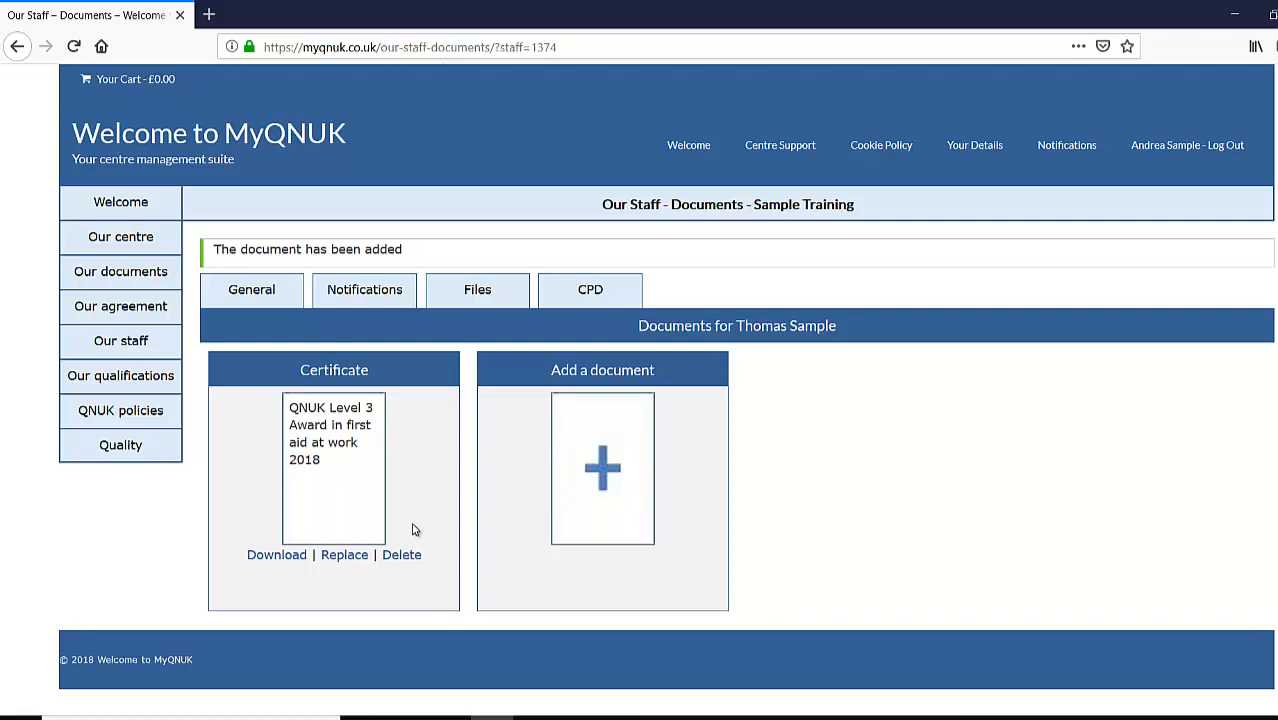
pyautogui.click(600, 478)
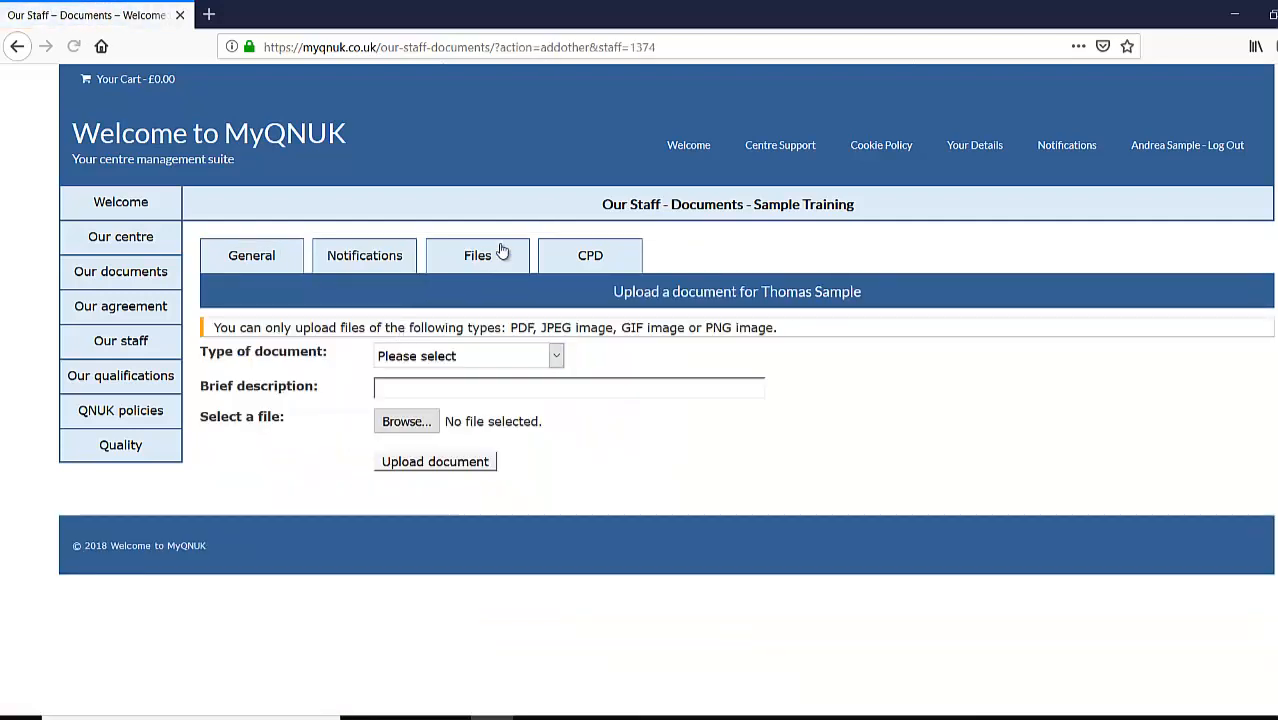
# - Upload a 'Nebosh General' Certificate from the '3. Nebosh General certificate 2010' file
pyautogui.click(491, 270)
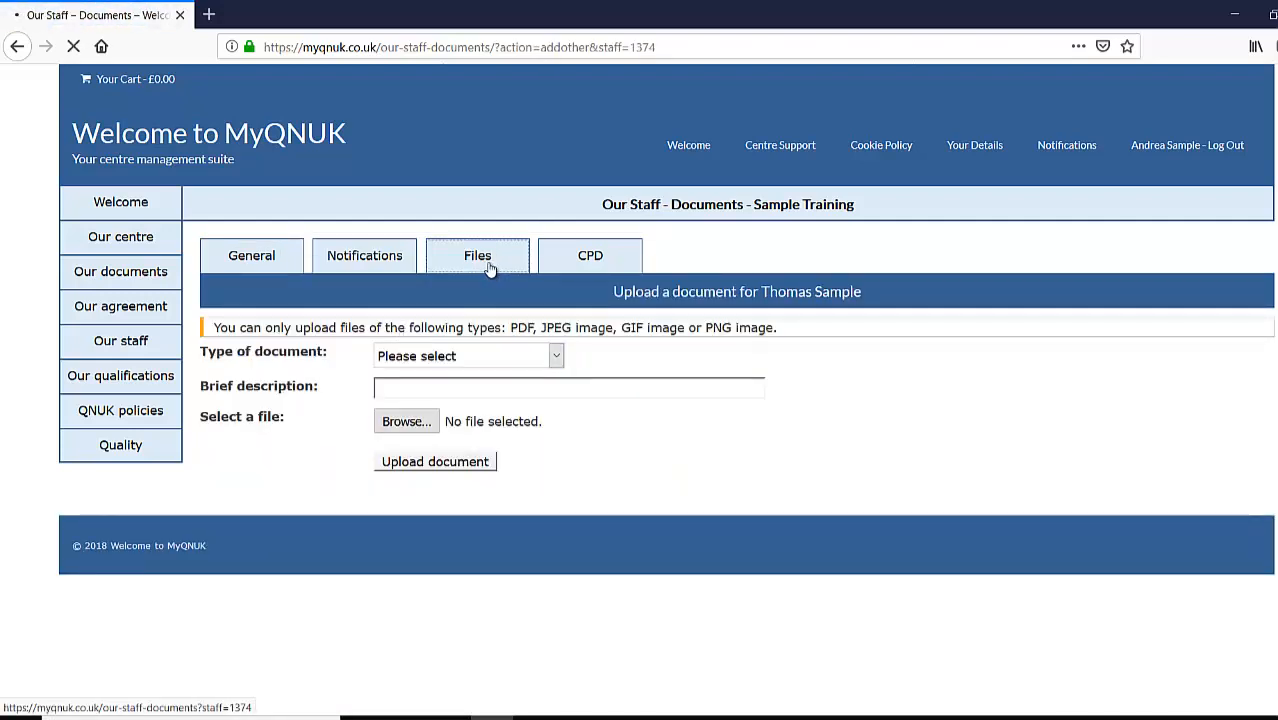
pyautogui.click(590, 445)
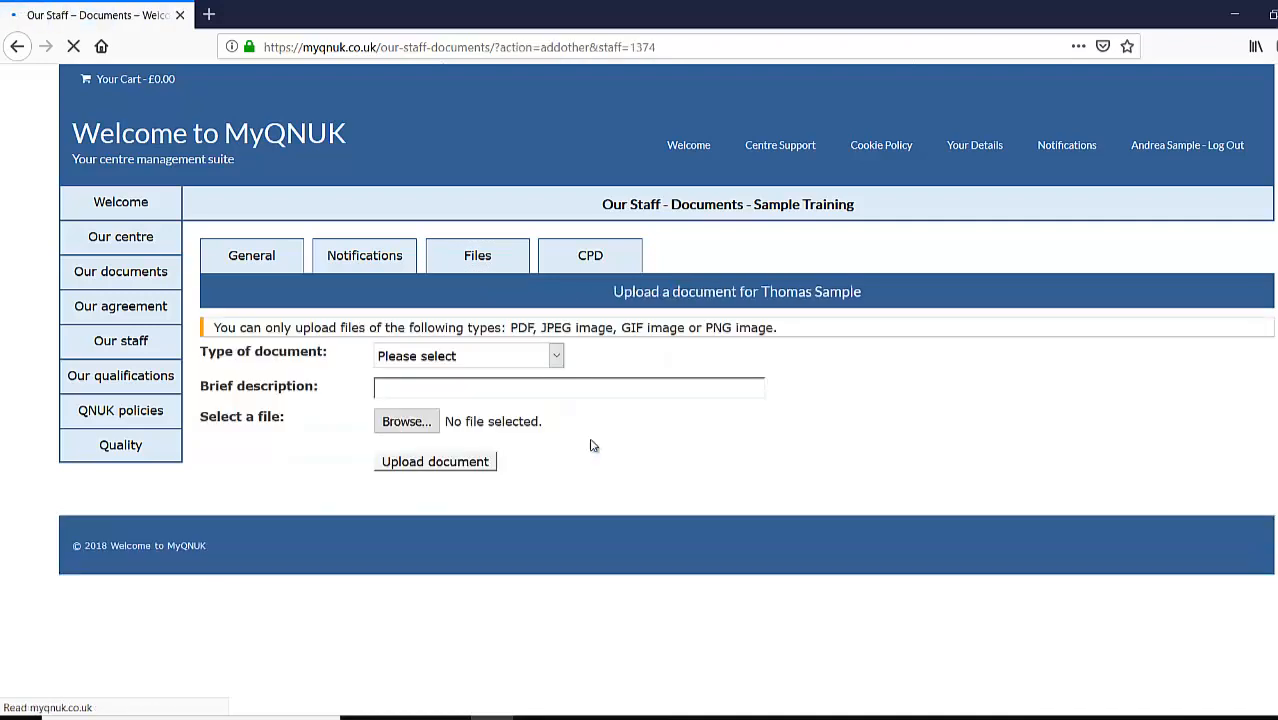
pyautogui.click(556, 357)
pyautogui.click(502, 418)
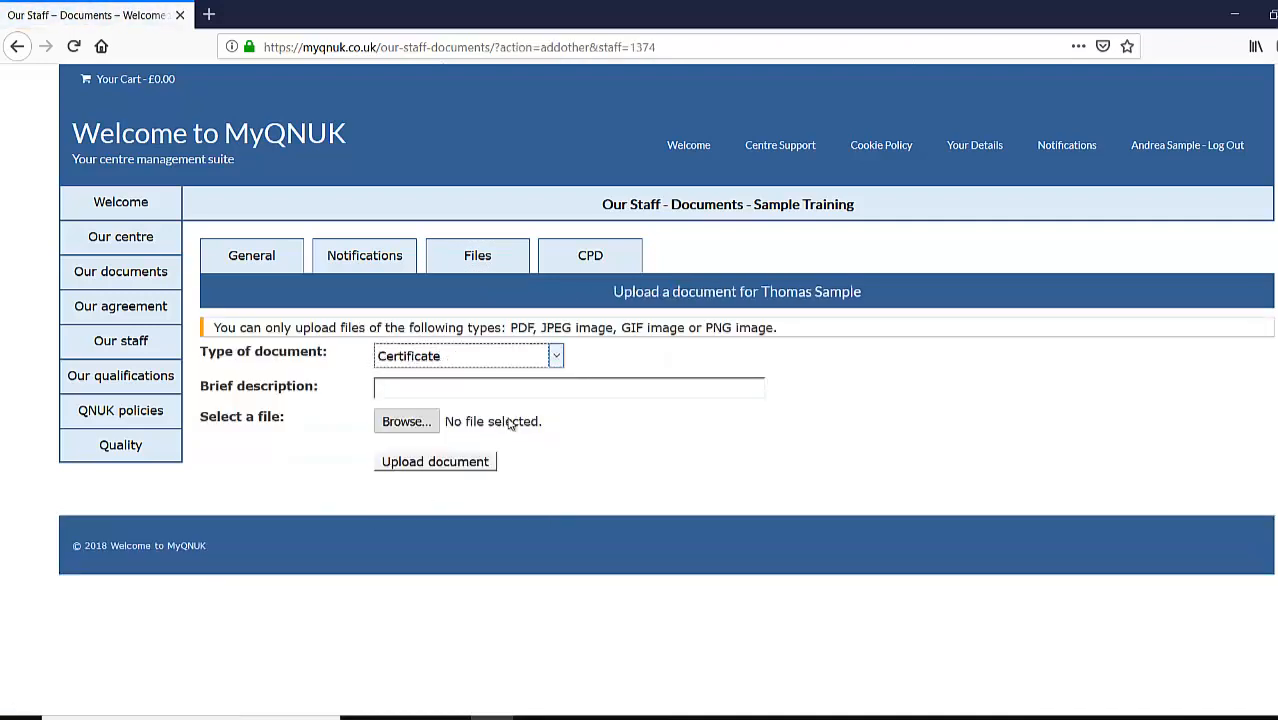
pyautogui.click(441, 390)
pyautogui.write('N')
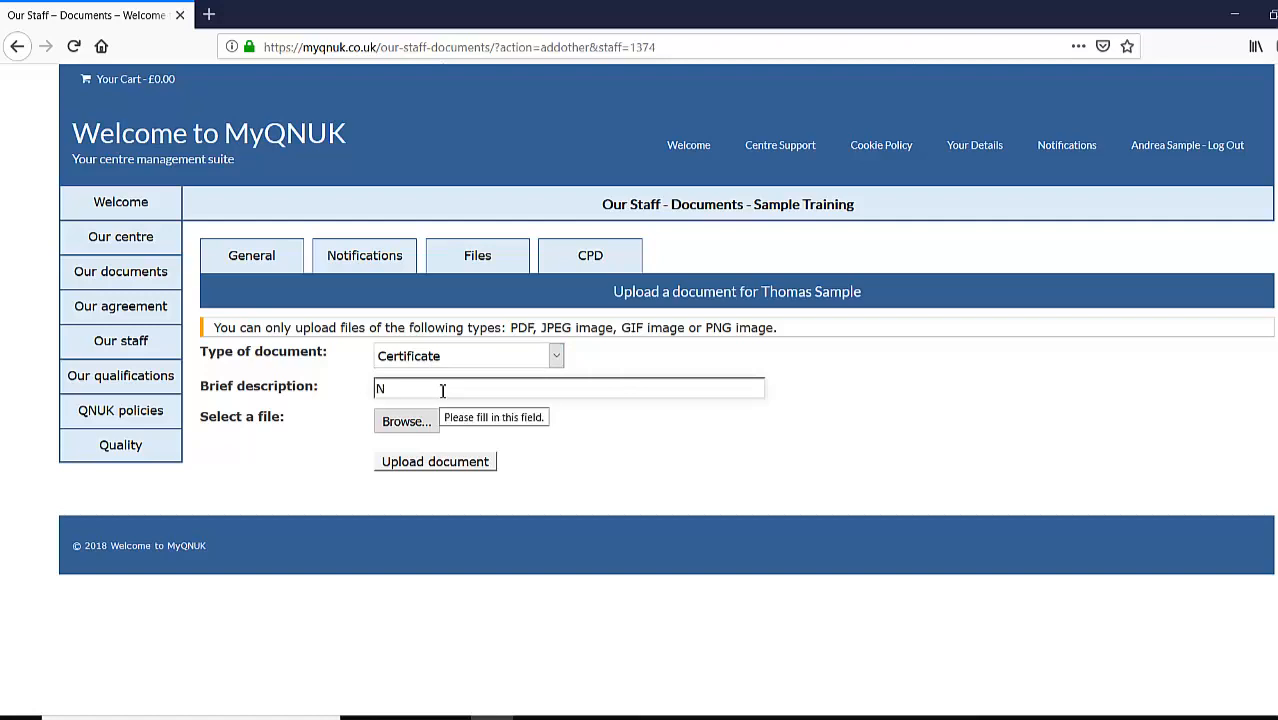
pyautogui.write('ebosh Gr')
pyautogui.write('neral')
pyautogui.click(404, 422)
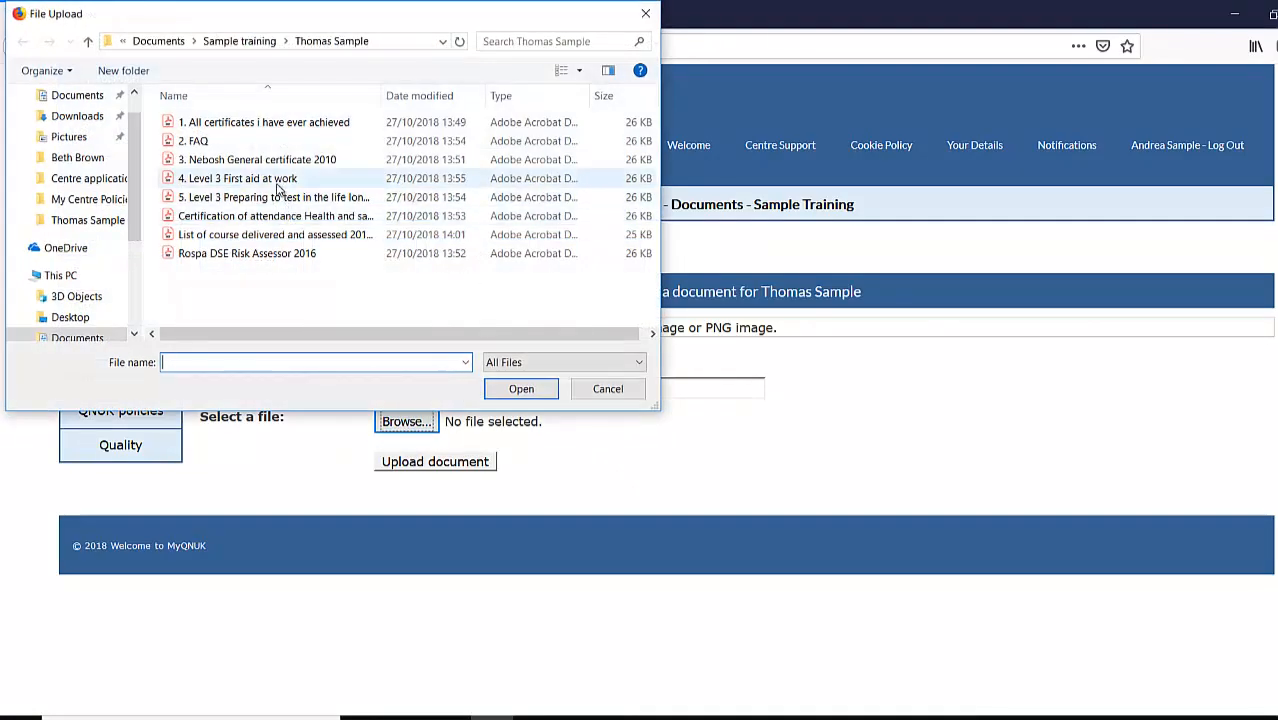
pyautogui.click(284, 168)
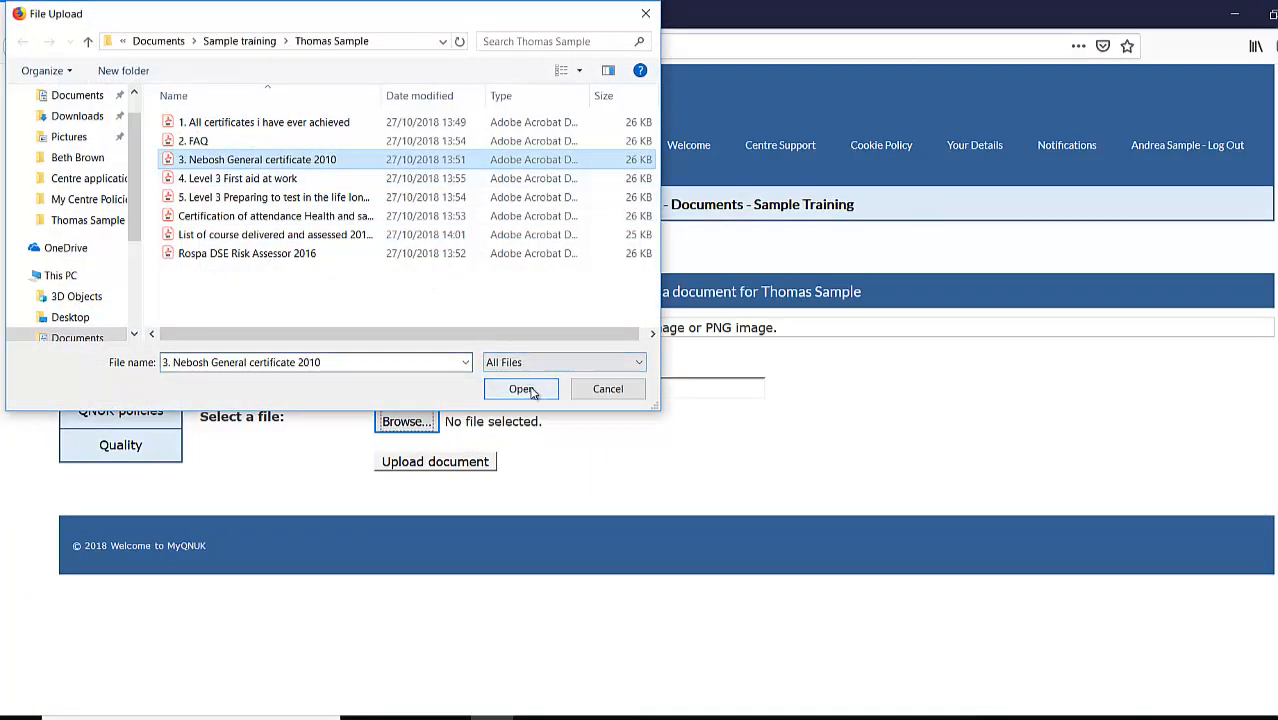
pyautogui.click(532, 392)
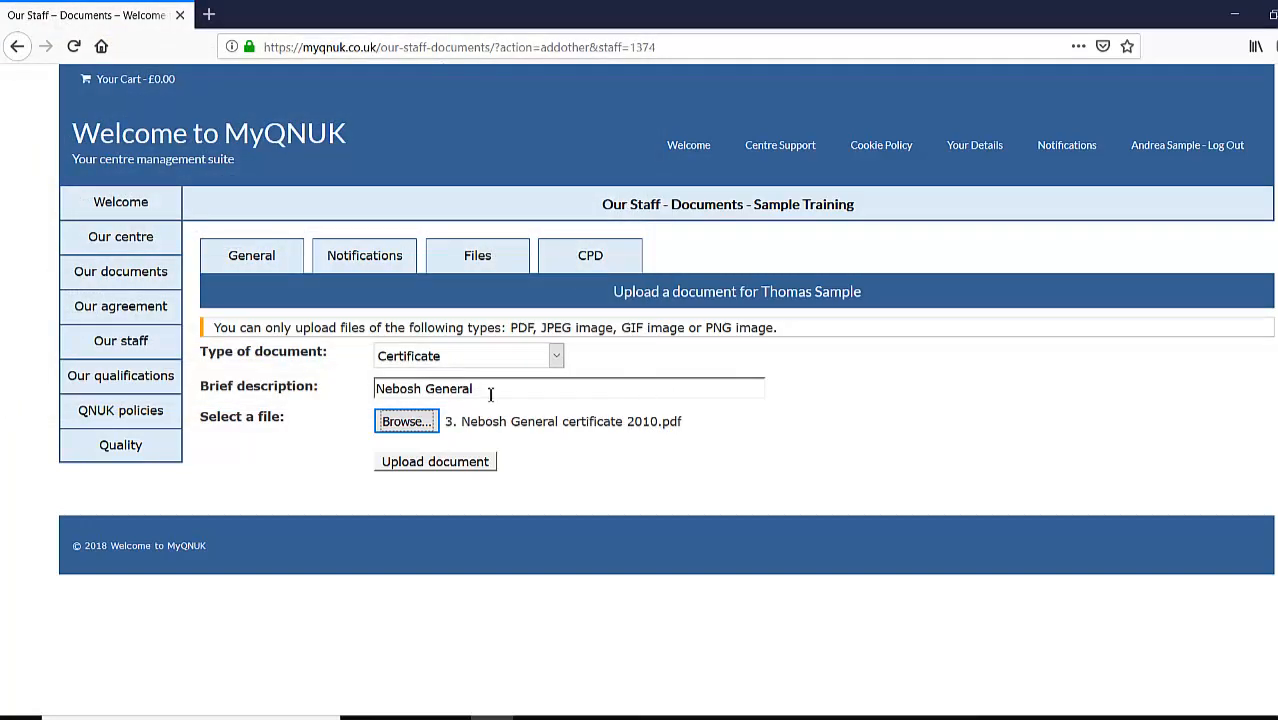
pyautogui.click(428, 461)
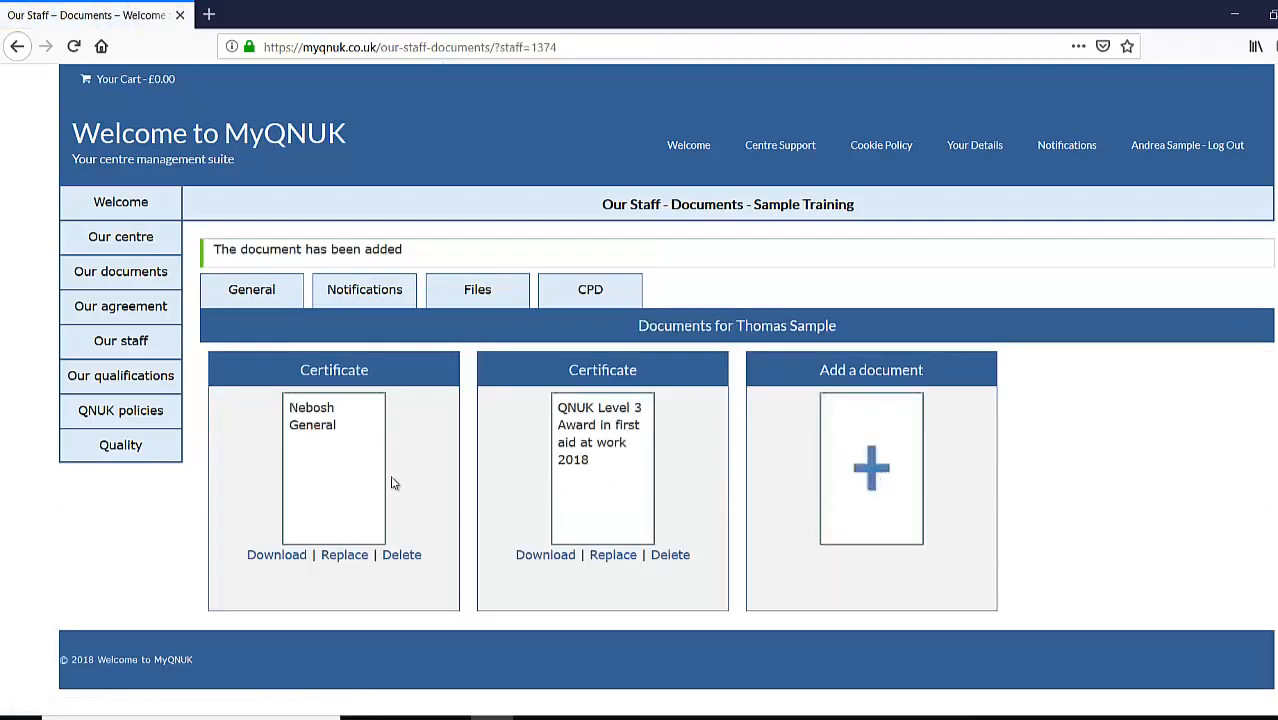
# - Upload a 'PTTLS' Certificate from the '5. Level 3 Preparing to test…' file
pyautogui.click(872, 468)
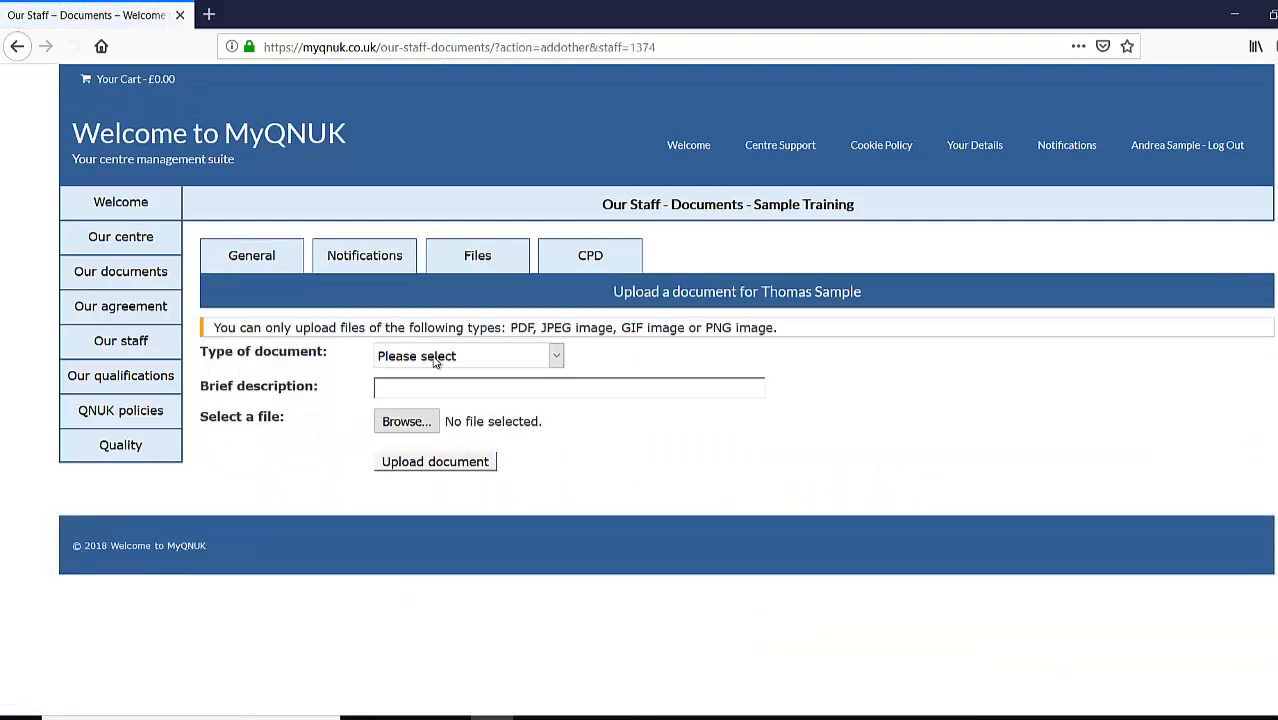
pyautogui.click(434, 358)
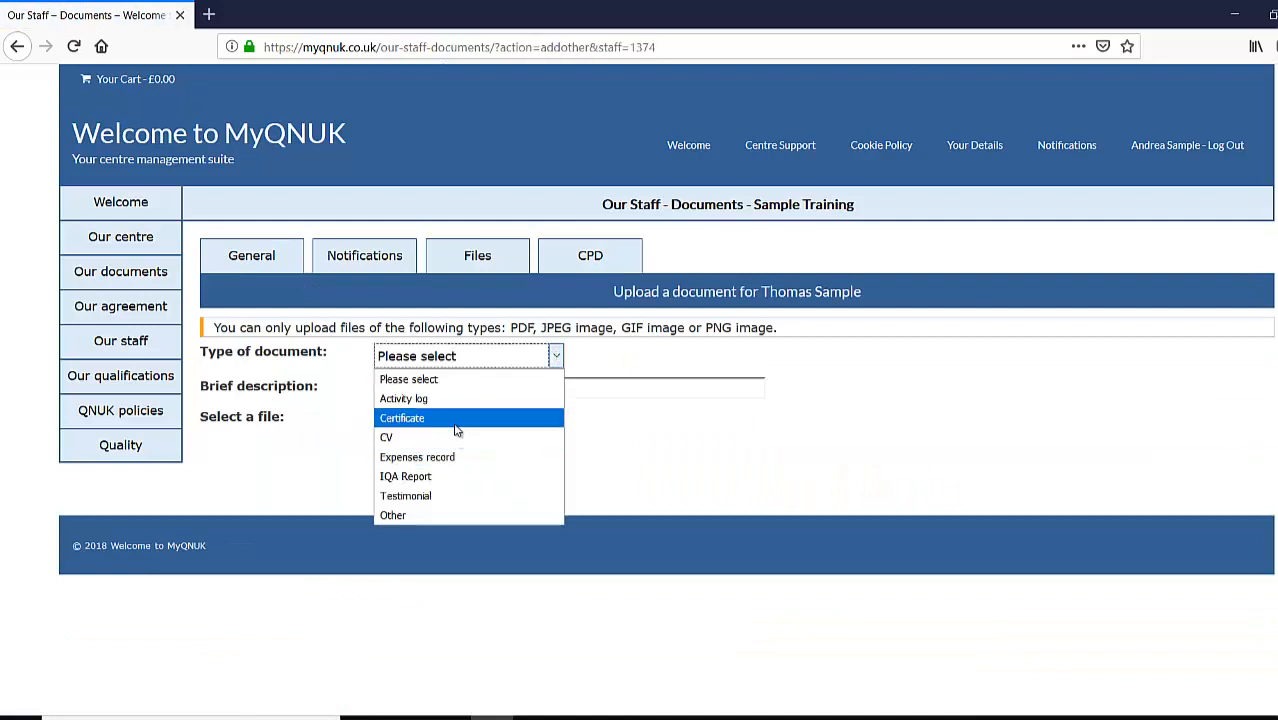
pyautogui.click(451, 412)
pyautogui.click(455, 388)
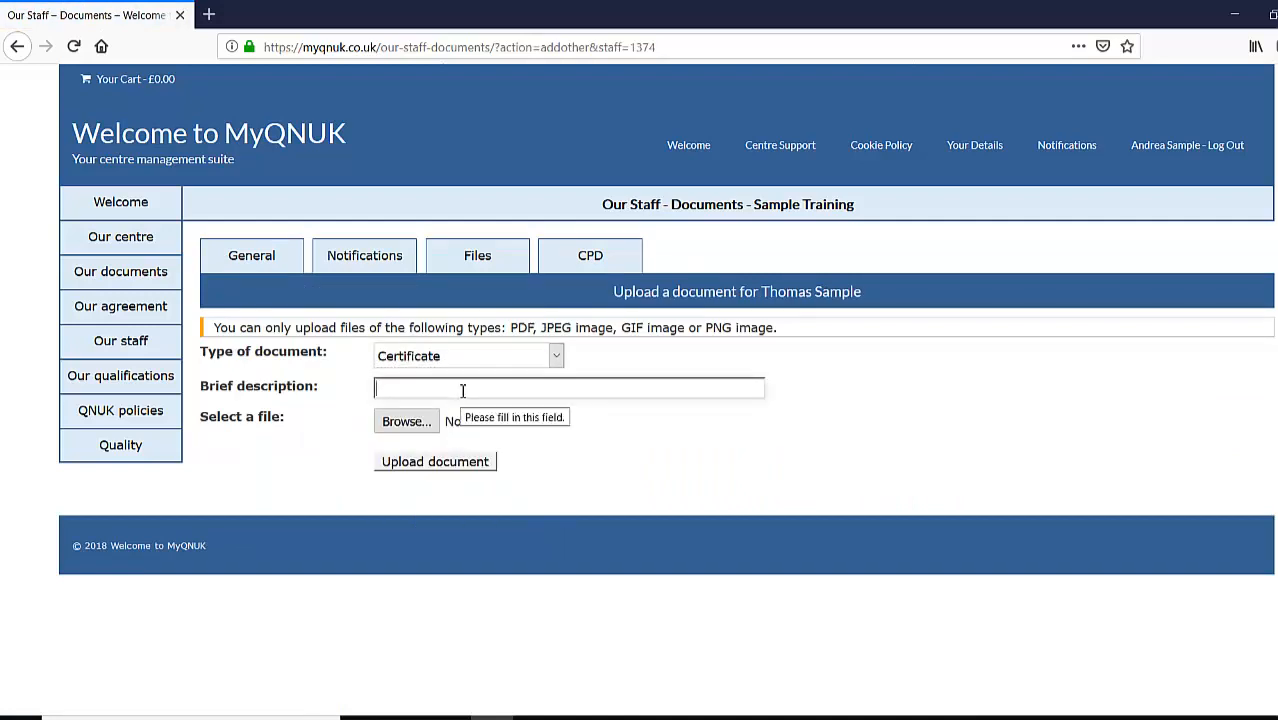
pyautogui.write('PTTLS')
pyautogui.click(407, 420)
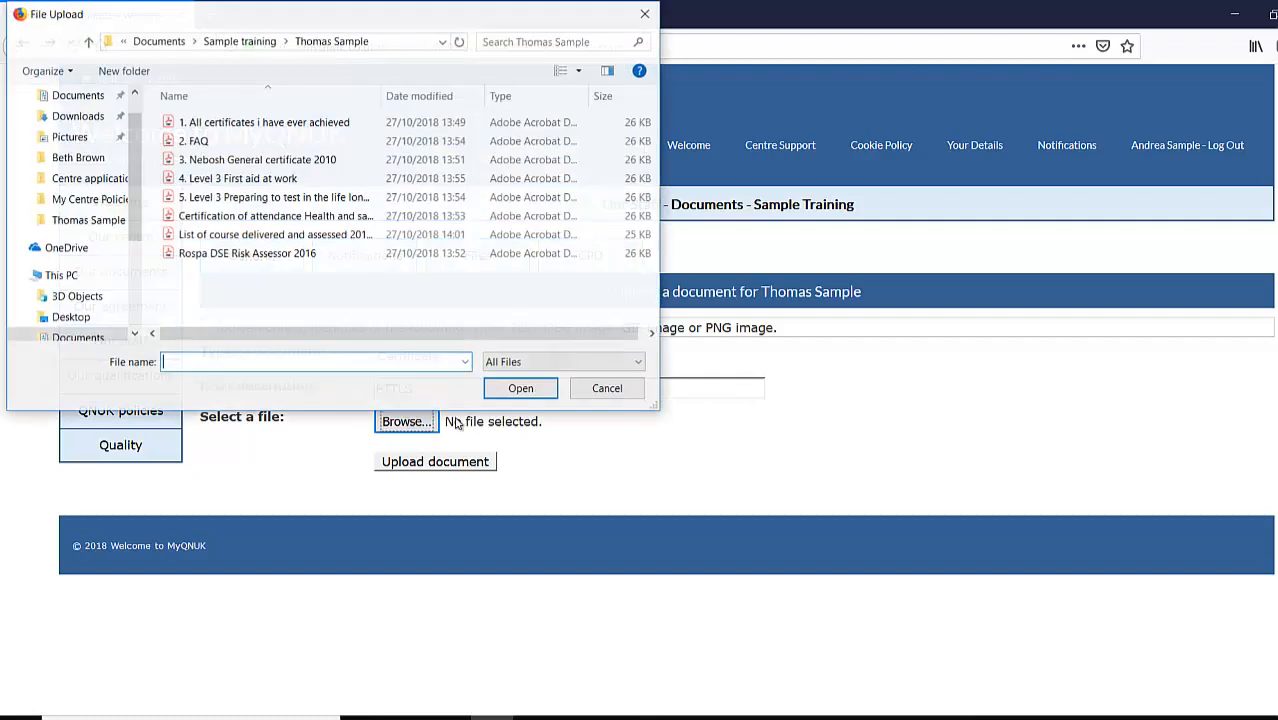
pyautogui.click(299, 199)
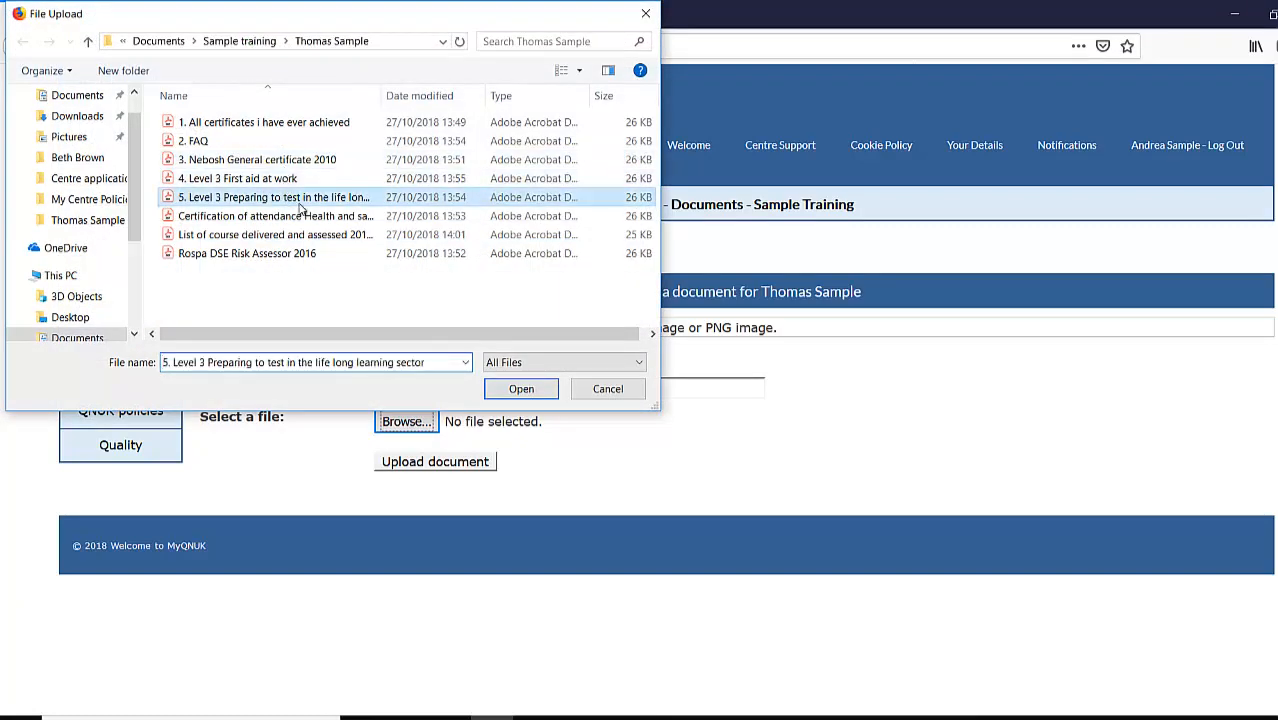
pyautogui.click(521, 391)
pyautogui.click(434, 463)
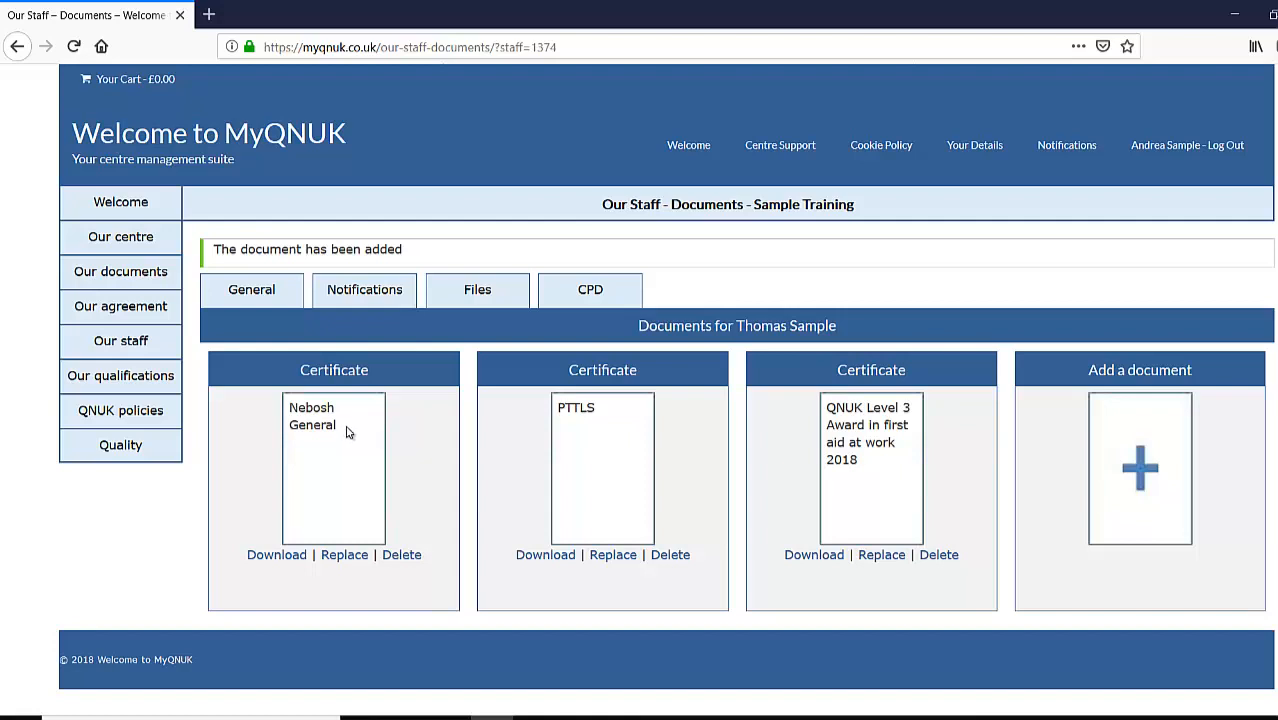
pyautogui.moveTo(305, 425); pyautogui.dragTo(341, 434)
pyautogui.click(431, 461)
pyautogui.click(1142, 478)
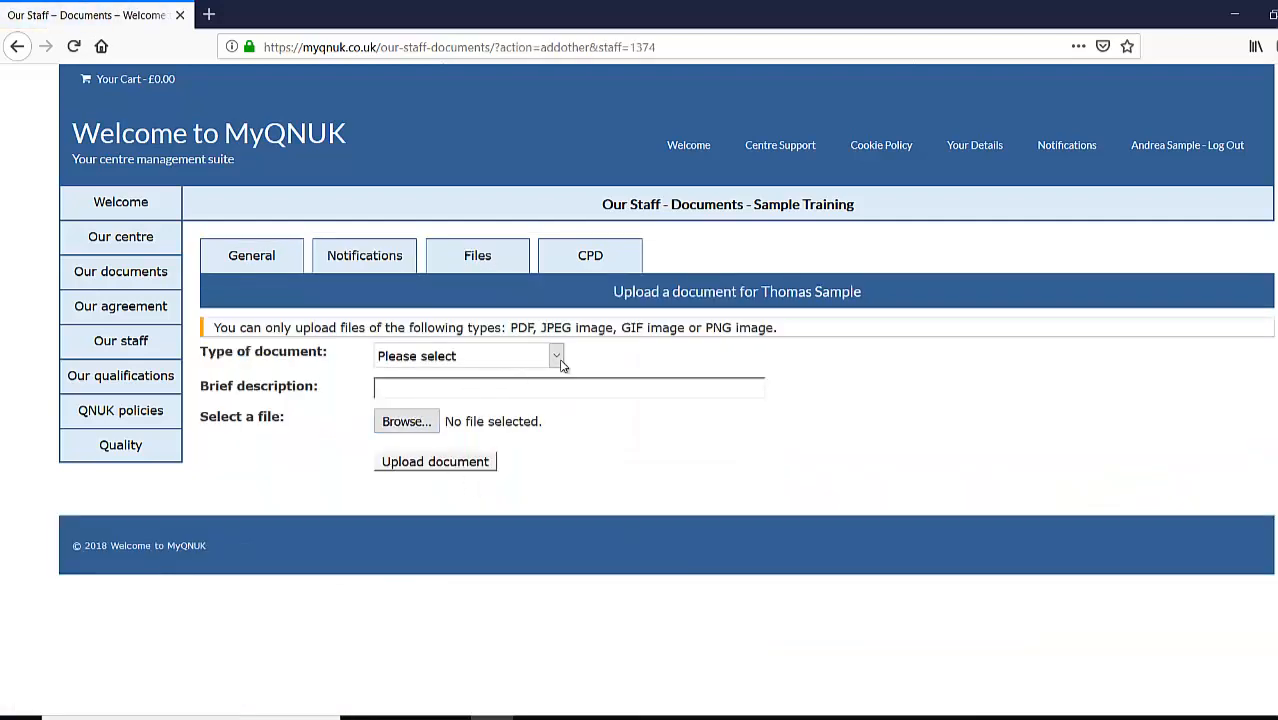
# - Start a Certificate described 'Health and safety CPD' and attach the workshop attendance certificate file
pyautogui.click(557, 360)
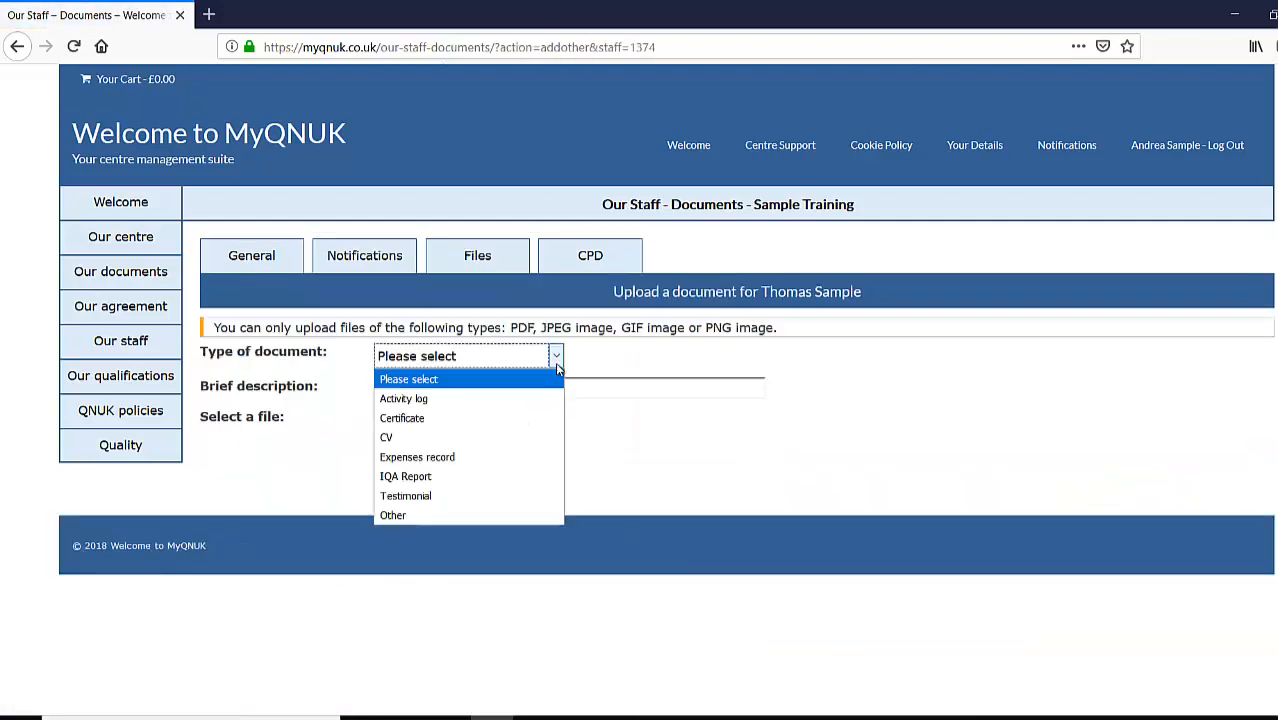
pyautogui.click(504, 418)
pyautogui.click(431, 390)
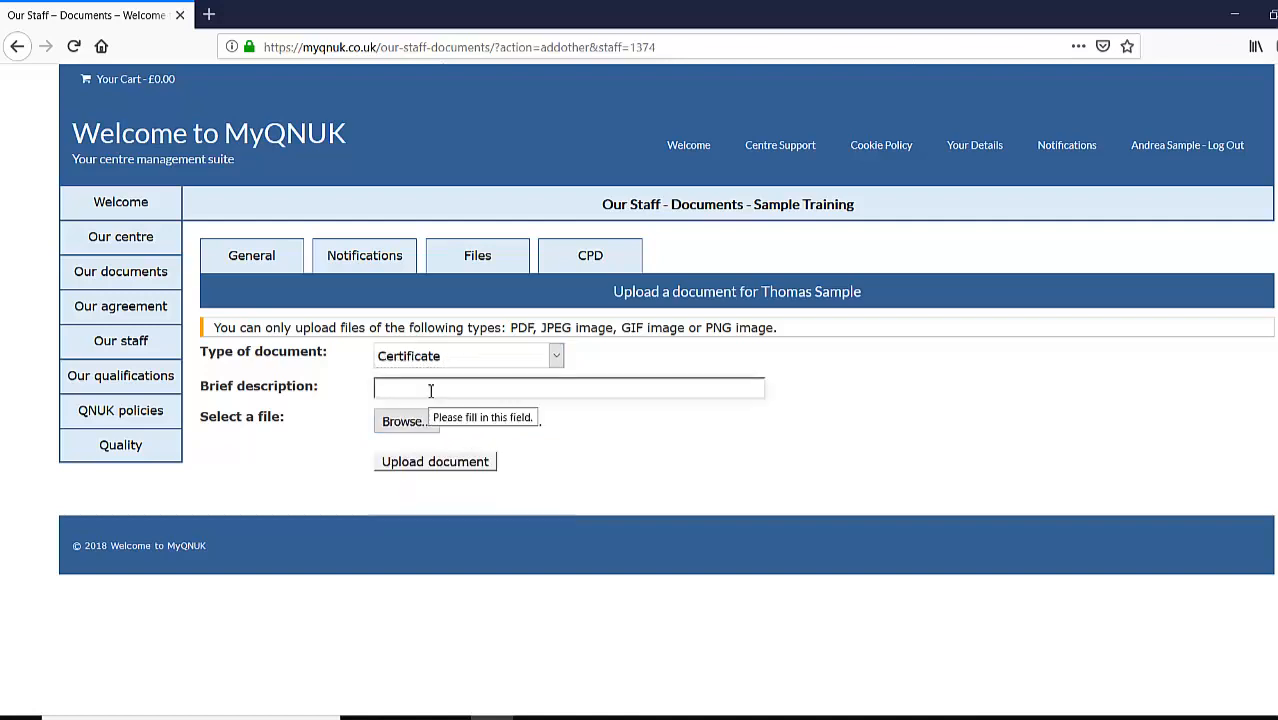
pyautogui.write('Health and safety CD')
pyautogui.write('d')
pyautogui.press('BackSpace')
pyautogui.write('D')
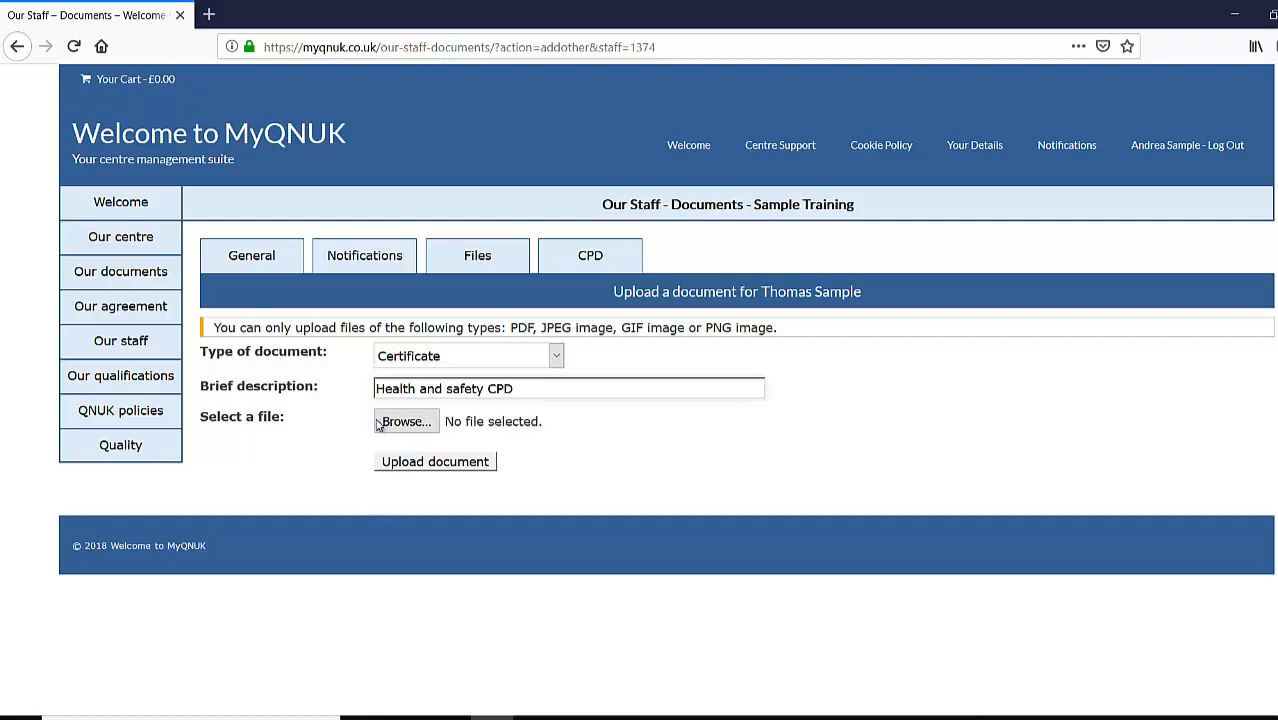
pyautogui.click(403, 421)
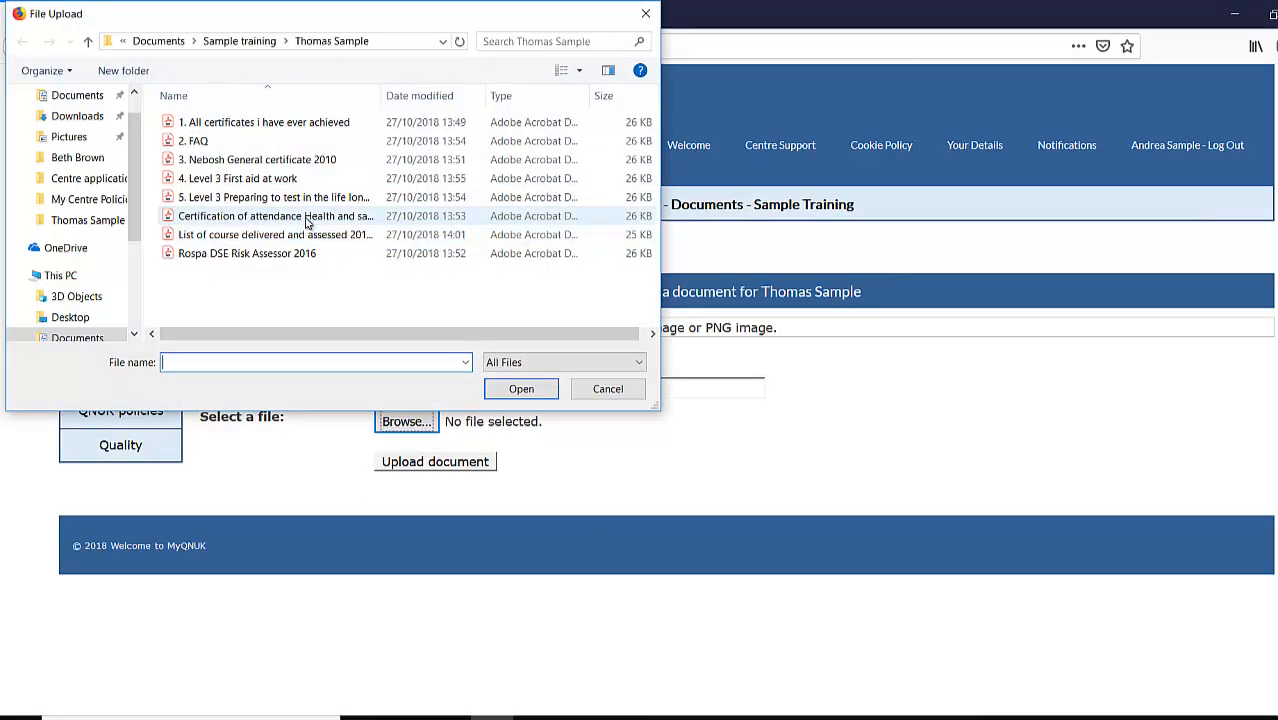
pyautogui.click(308, 218)
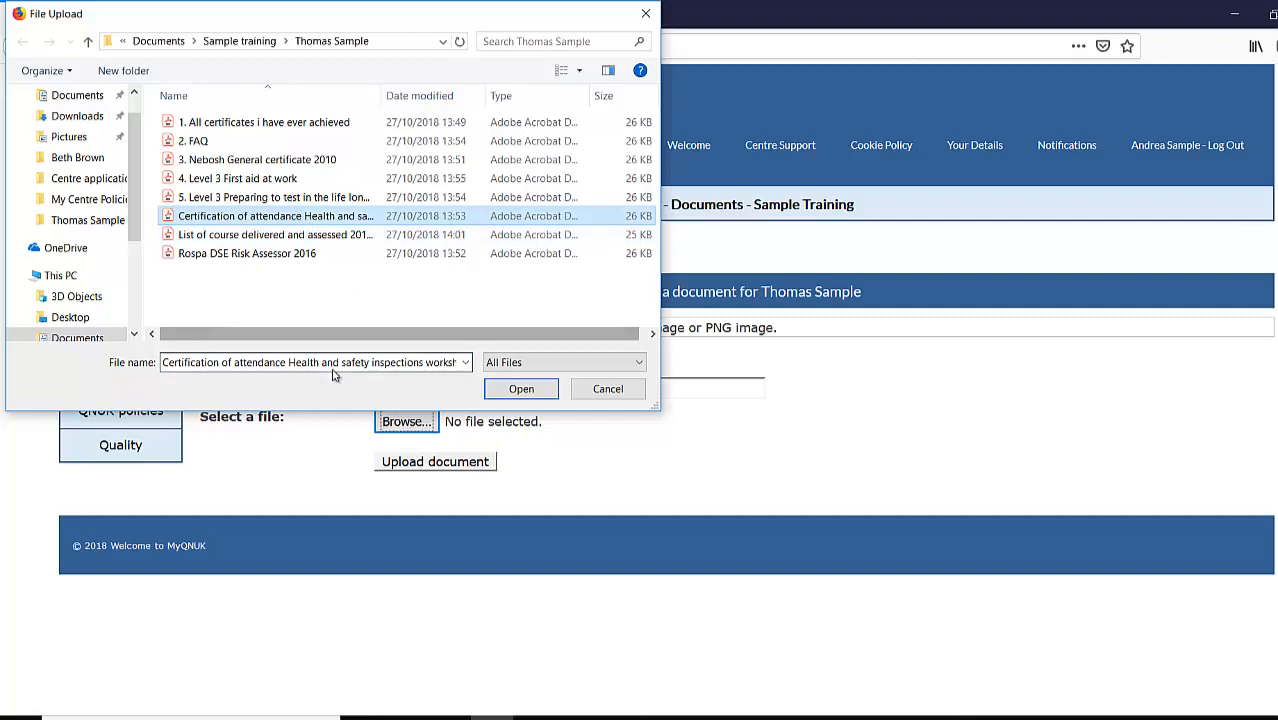
pyautogui.click(521, 390)
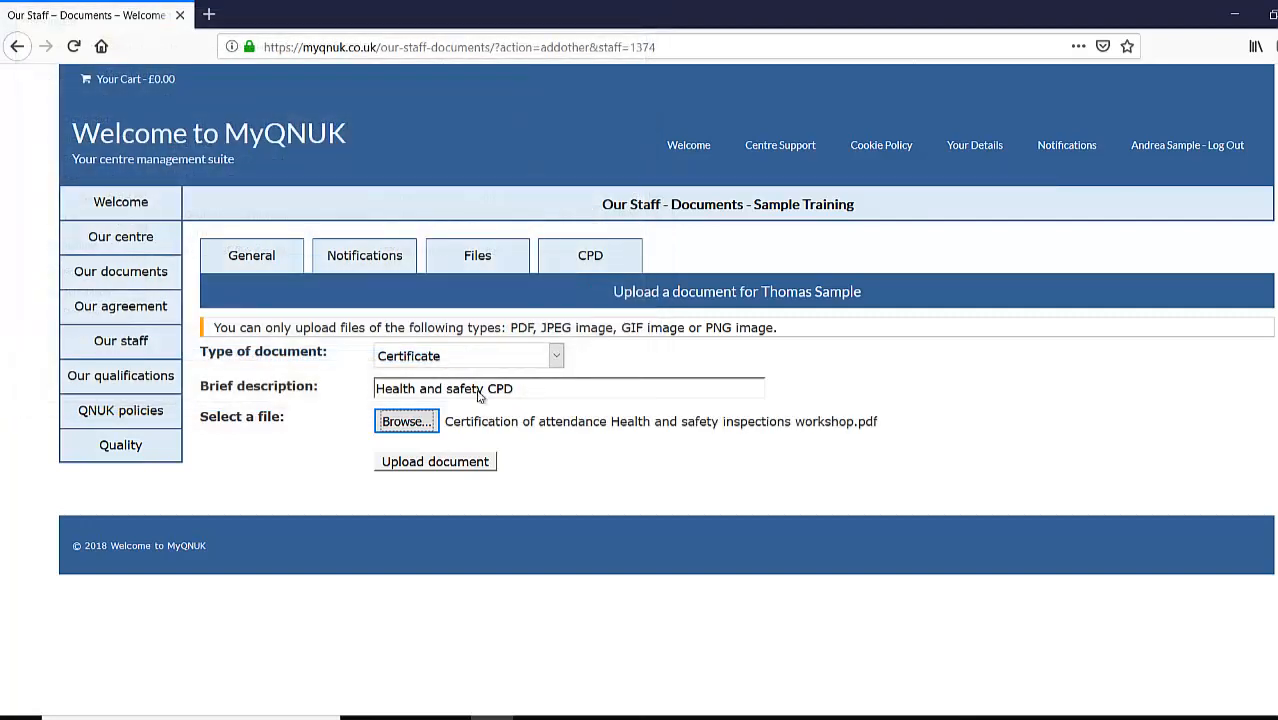
# - Extend the description to 'Health and safety inspection workshop CPD' and upload the certificate
pyautogui.click(497, 388)
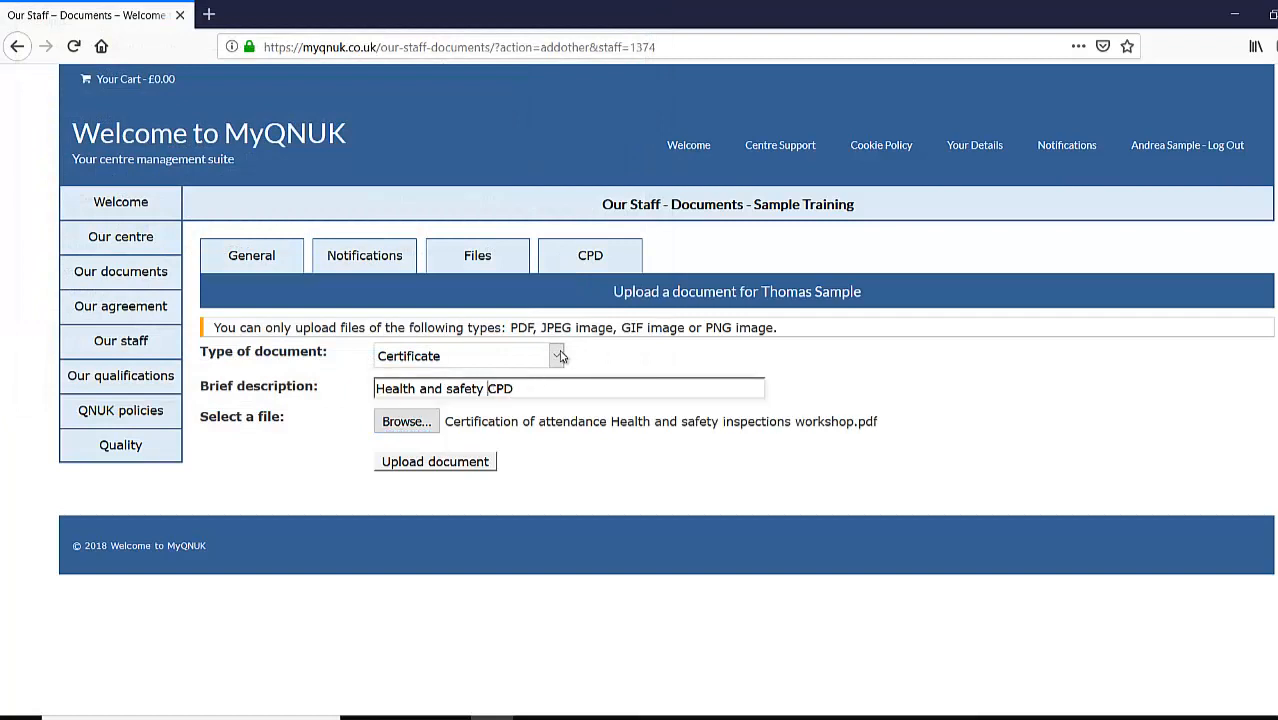
pyautogui.write('inpe')
pyautogui.press('BackSpace')
pyautogui.write('se')
pyautogui.press('BackSpace')
pyautogui.press('BackSpace')
pyautogui.press('BackSpace')
pyautogui.write('spection ')
pyautogui.write('work')
pyautogui.write('shop')
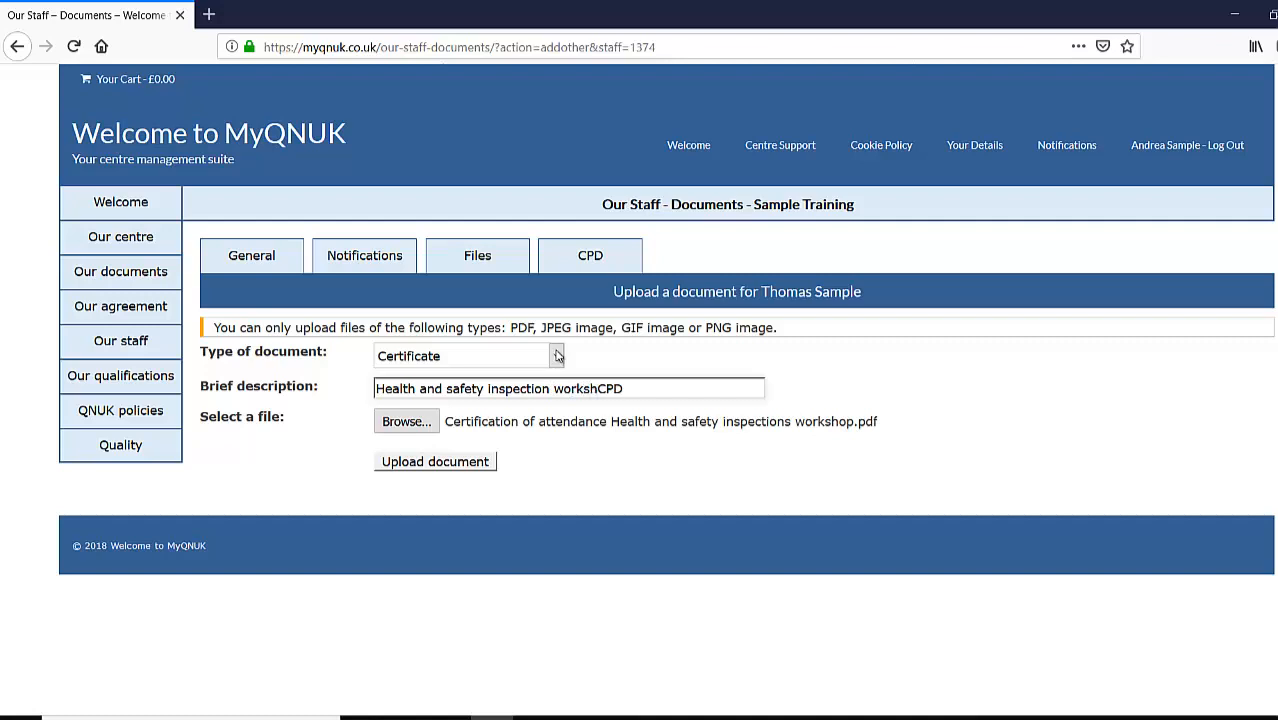
pyautogui.click(566, 430)
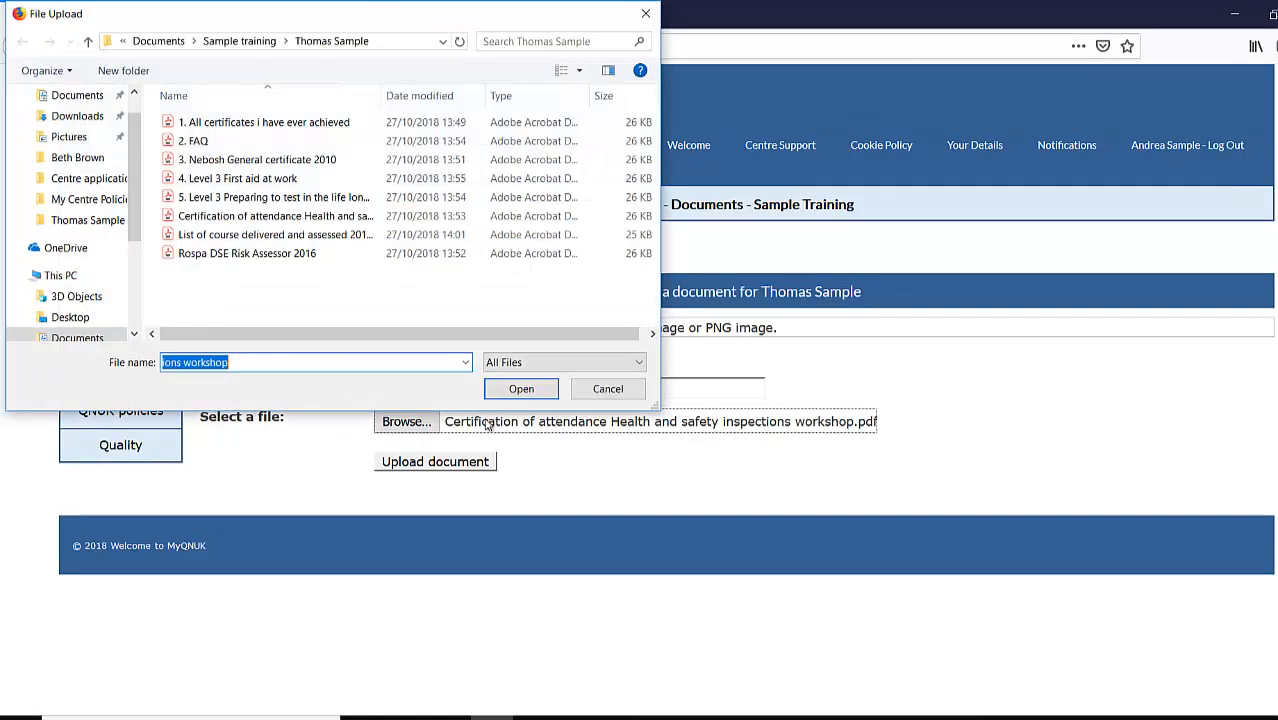
pyautogui.click(617, 390)
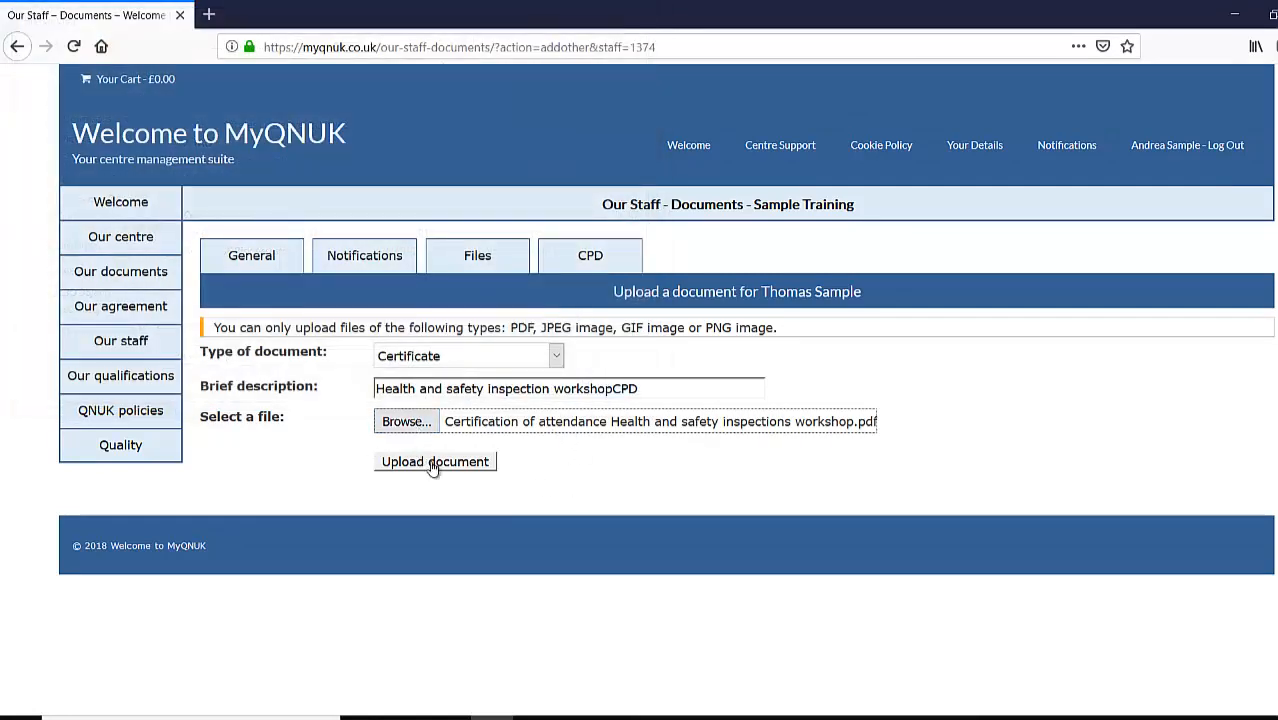
pyautogui.click(432, 462)
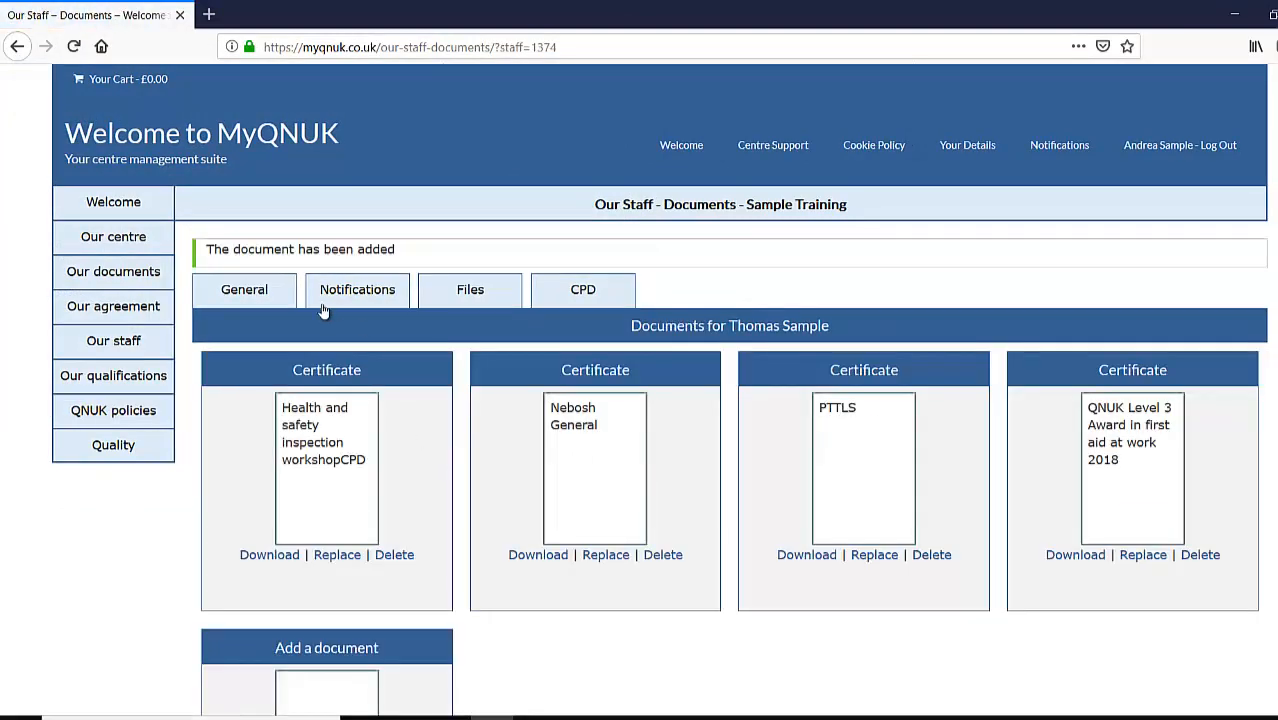
pyautogui.scroll(-3, 420, 665)
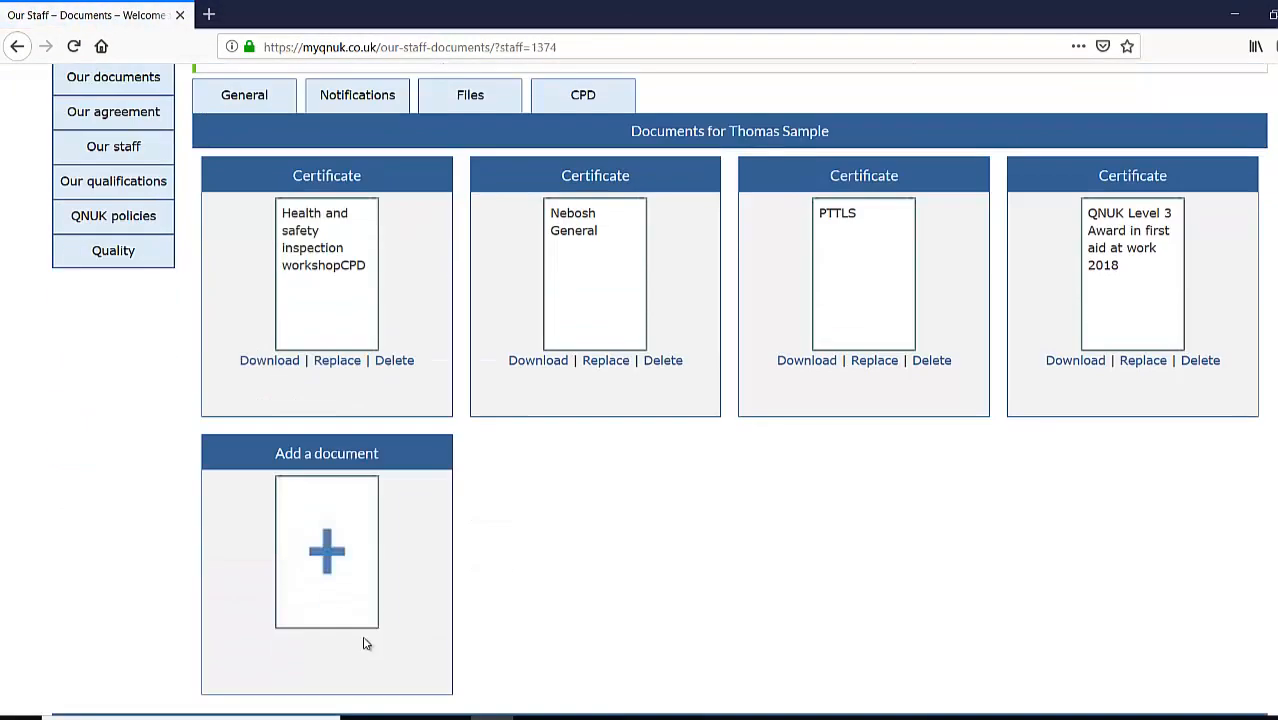
# - Upload a 'Rospa DSE Risk Assessor' Certificate from the Rospa DSE Risk Assessor 2016 file
pyautogui.click(324, 470)
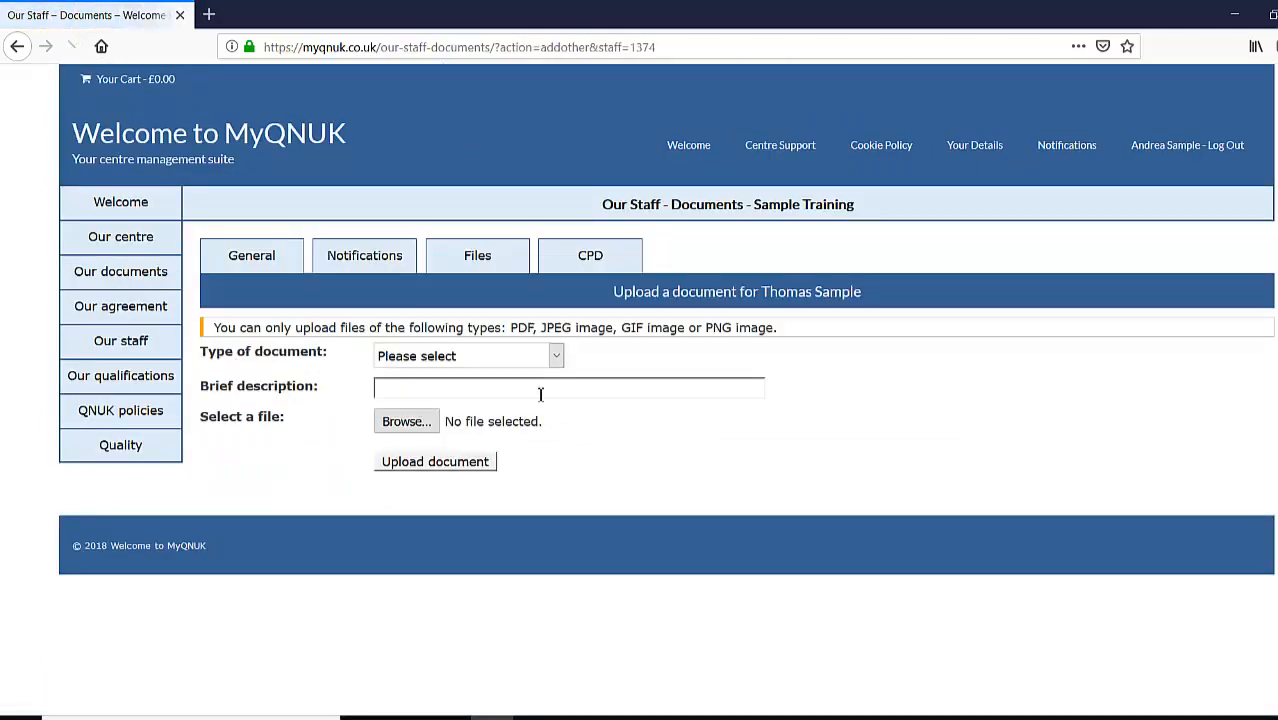
pyautogui.click(462, 356)
pyautogui.click(449, 418)
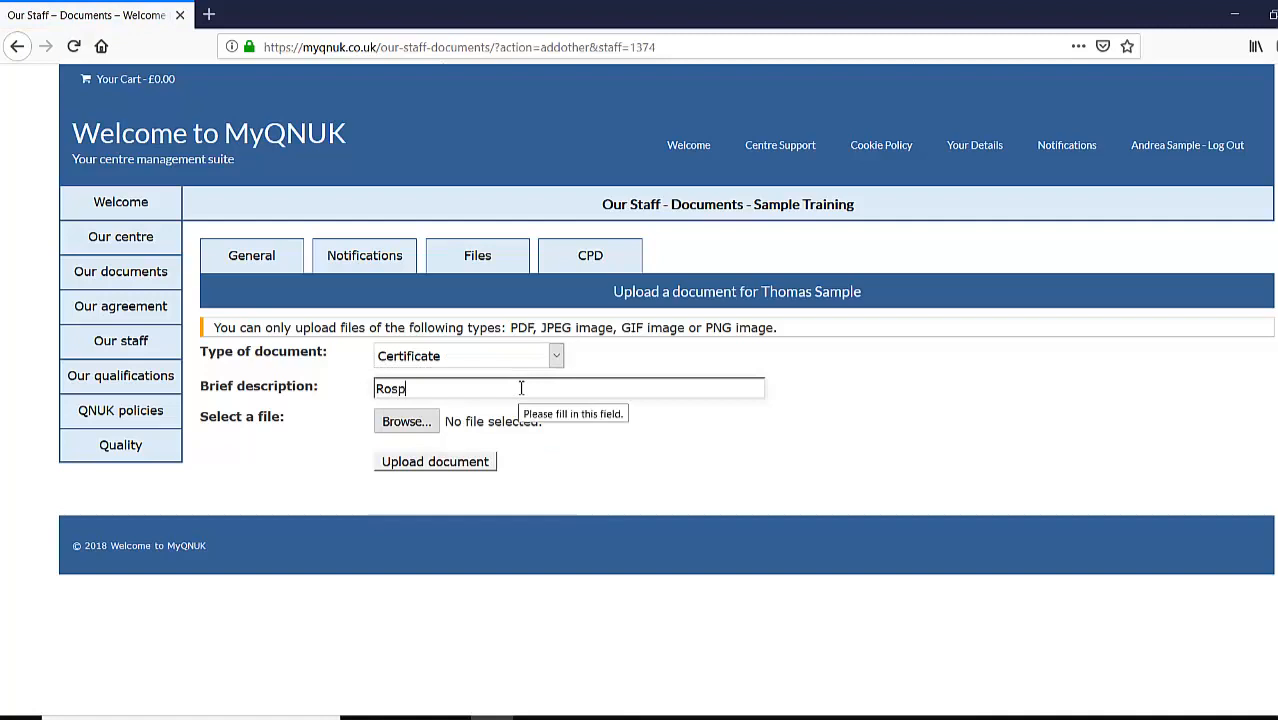
pyautogui.click(406, 421)
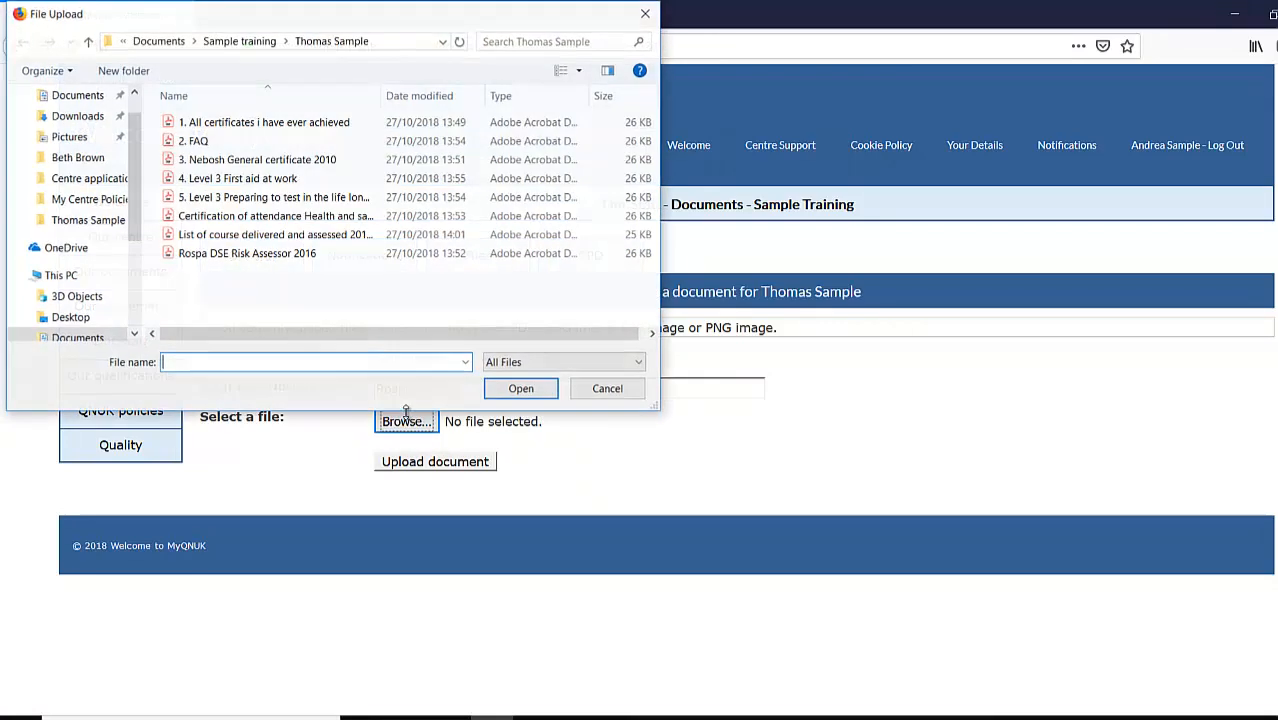
pyautogui.click(255, 258)
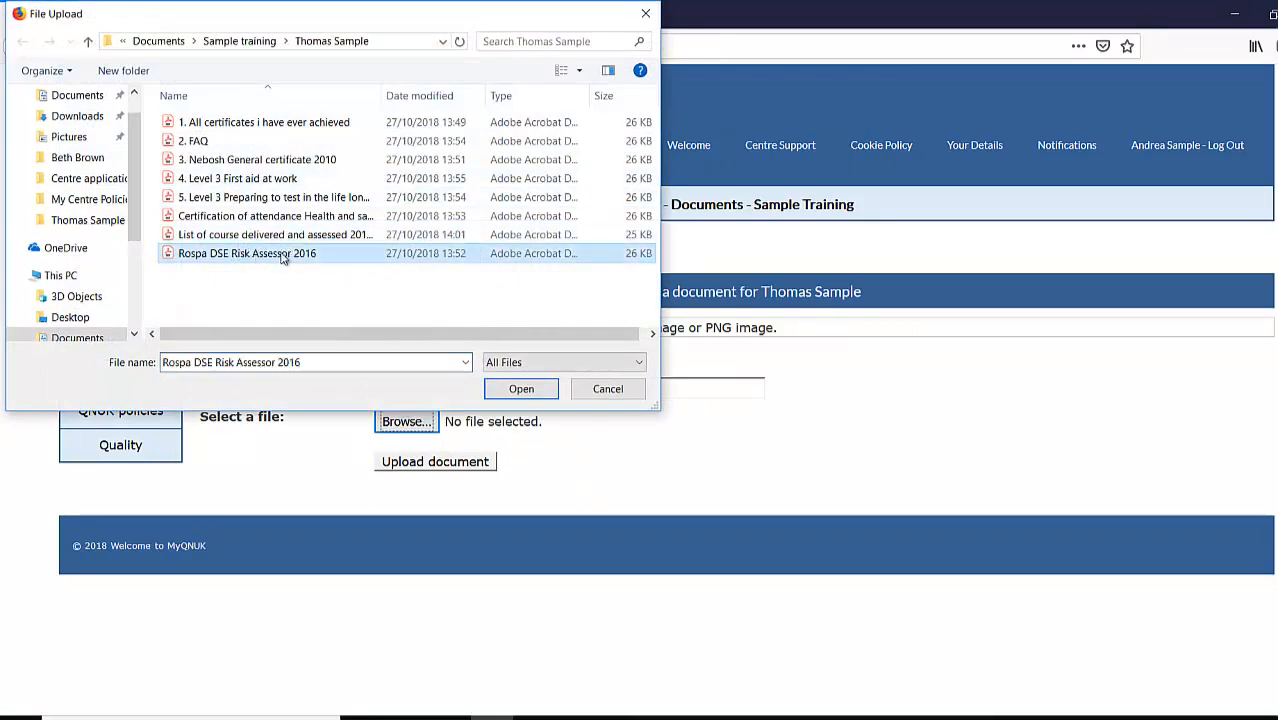
pyautogui.click(521, 389)
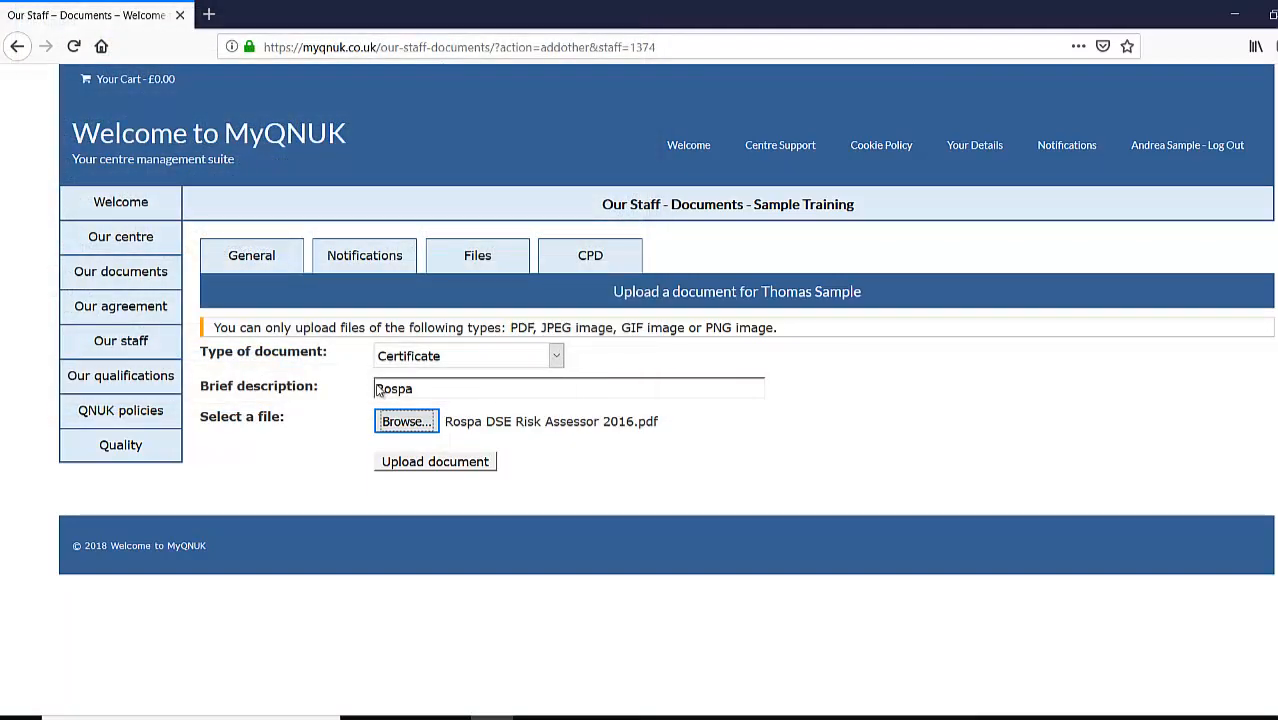
pyautogui.click(432, 392)
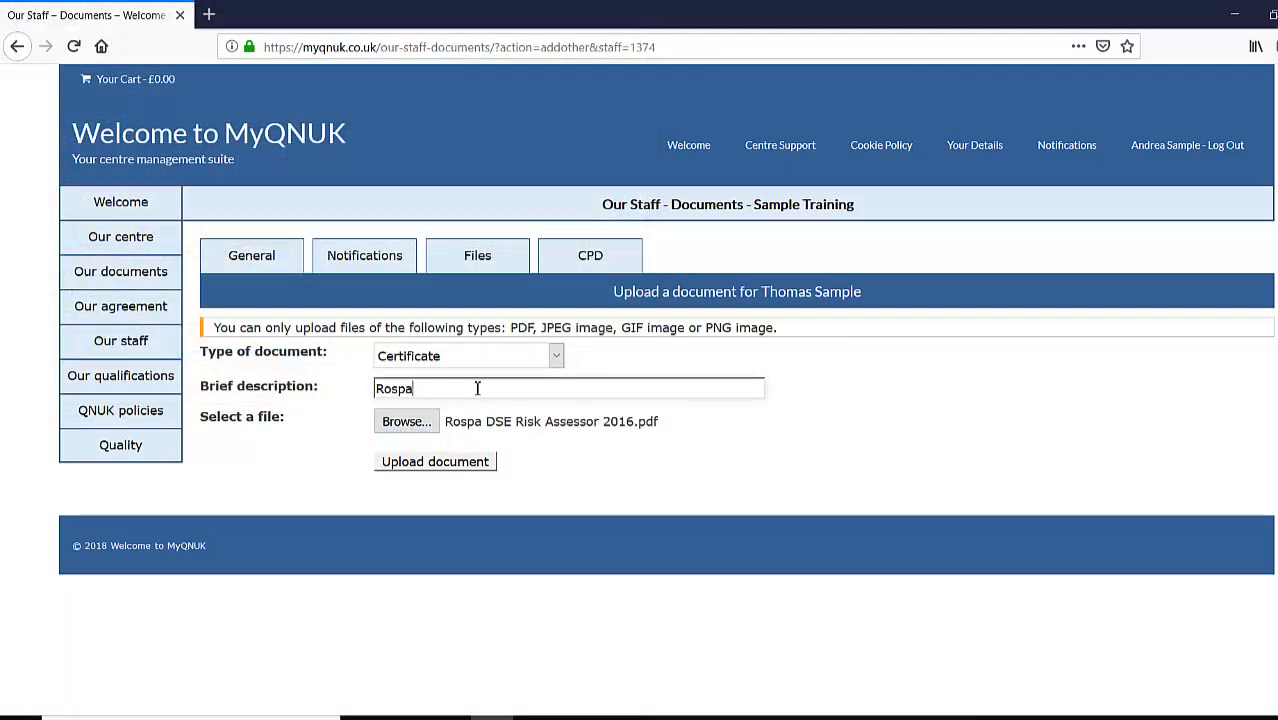
pyautogui.write('DSE Risk Assessor')
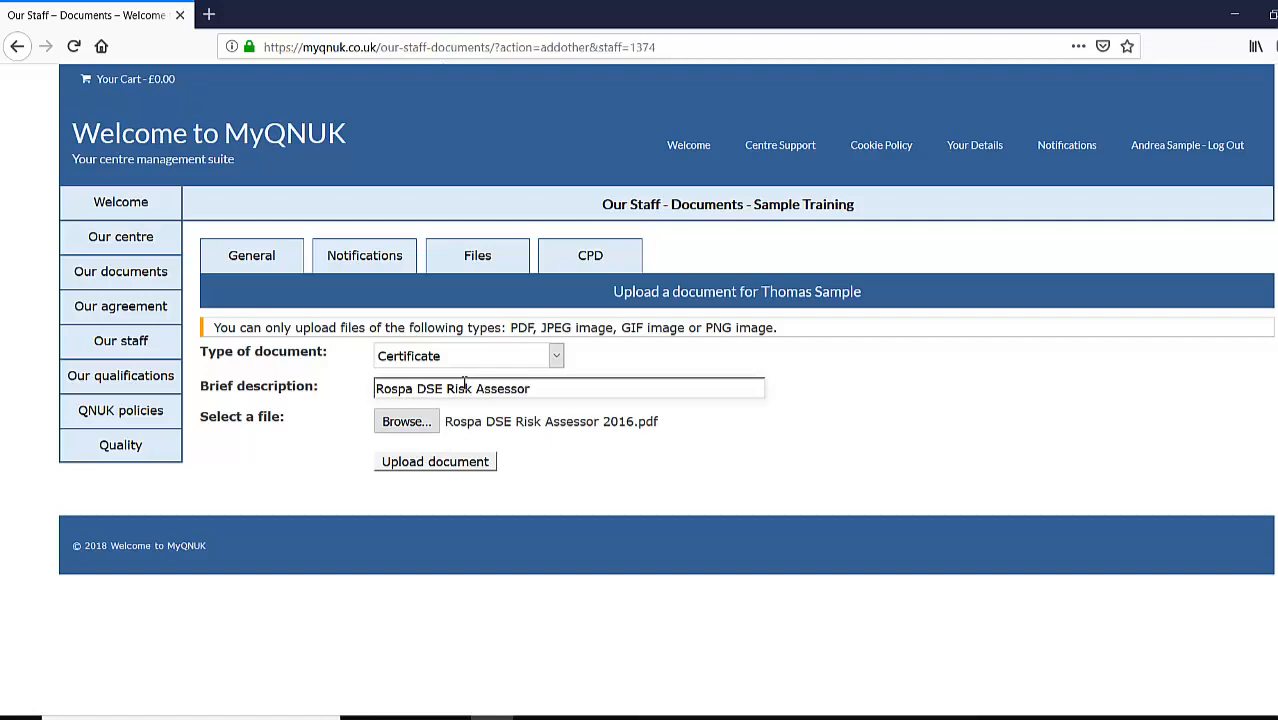
pyautogui.click(635, 444)
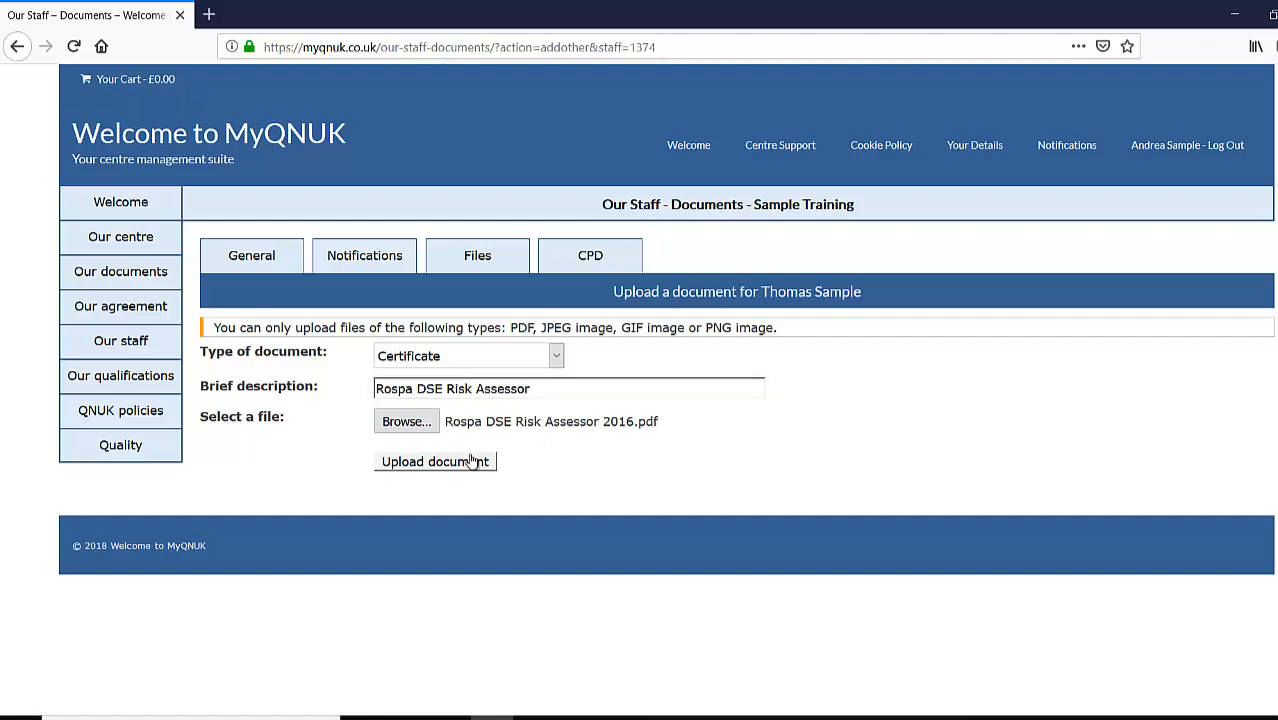
pyautogui.click(459, 465)
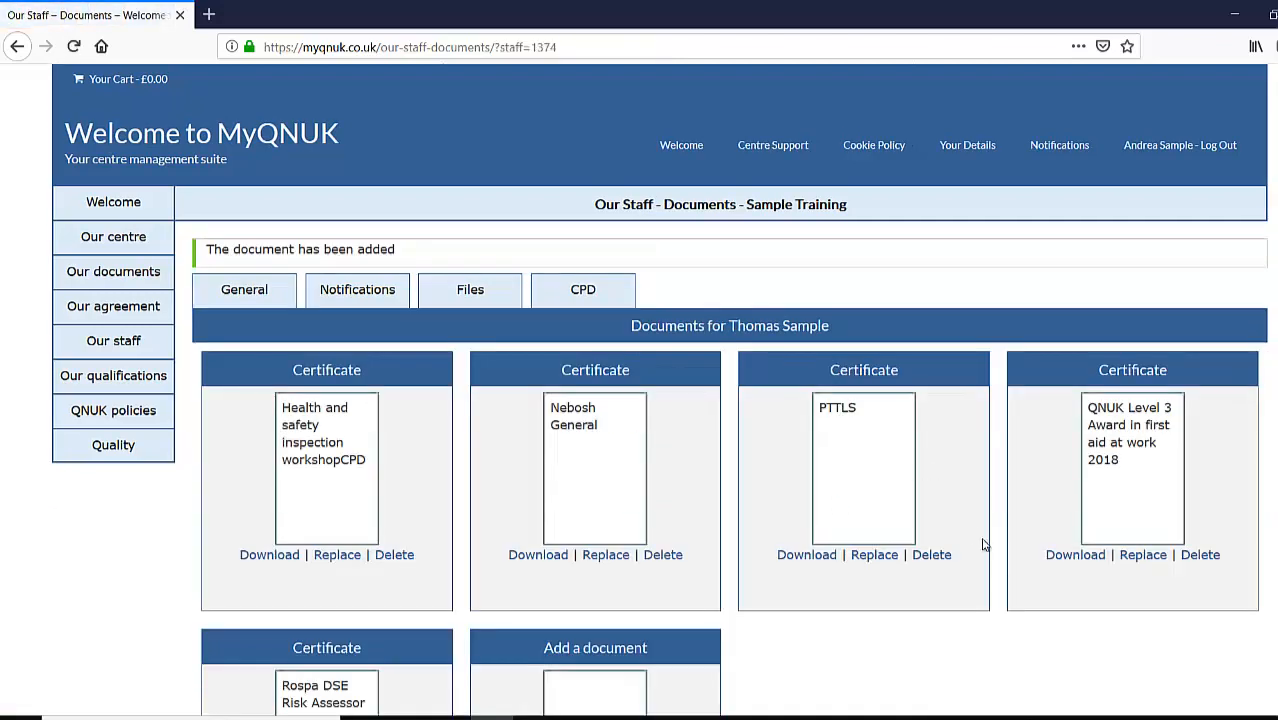
pyautogui.scroll(-2, 843, 505)
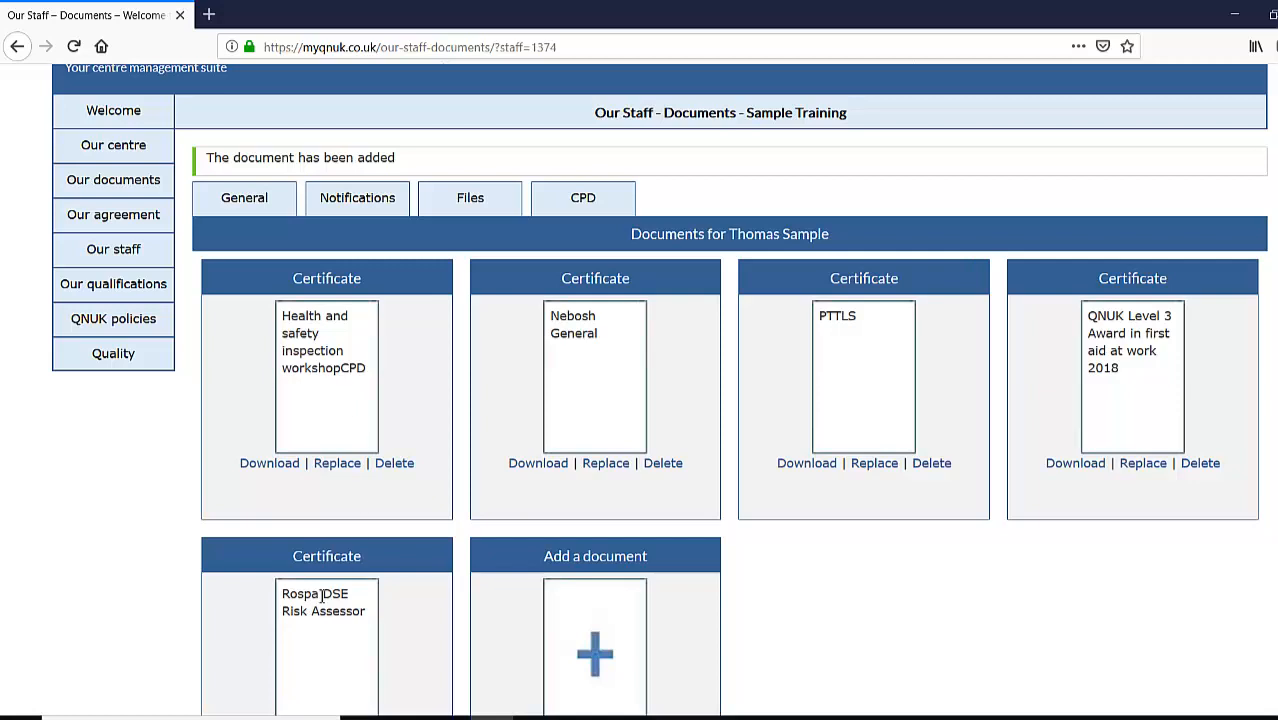
pyautogui.scroll(-3, 807, 531)
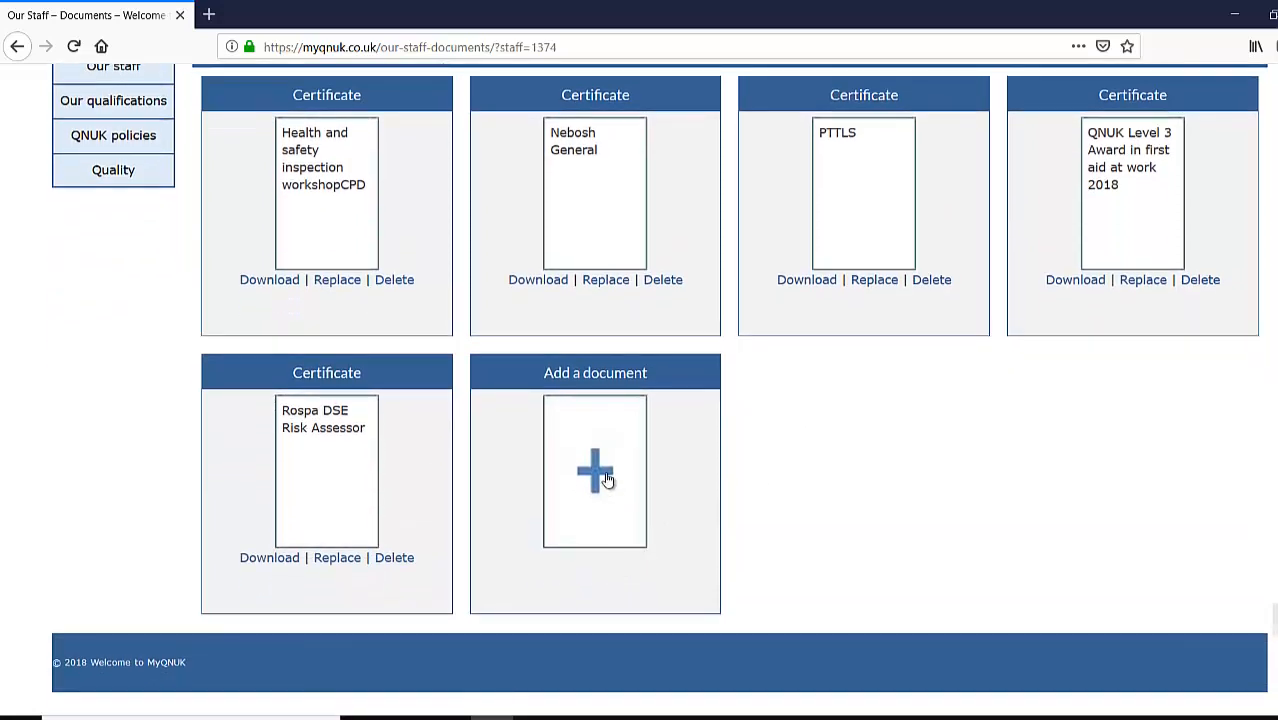
# - Upload the courses delivered and assessed PDF as an Activity log described 'Courses taught and assessed'
pyautogui.click(617, 478)
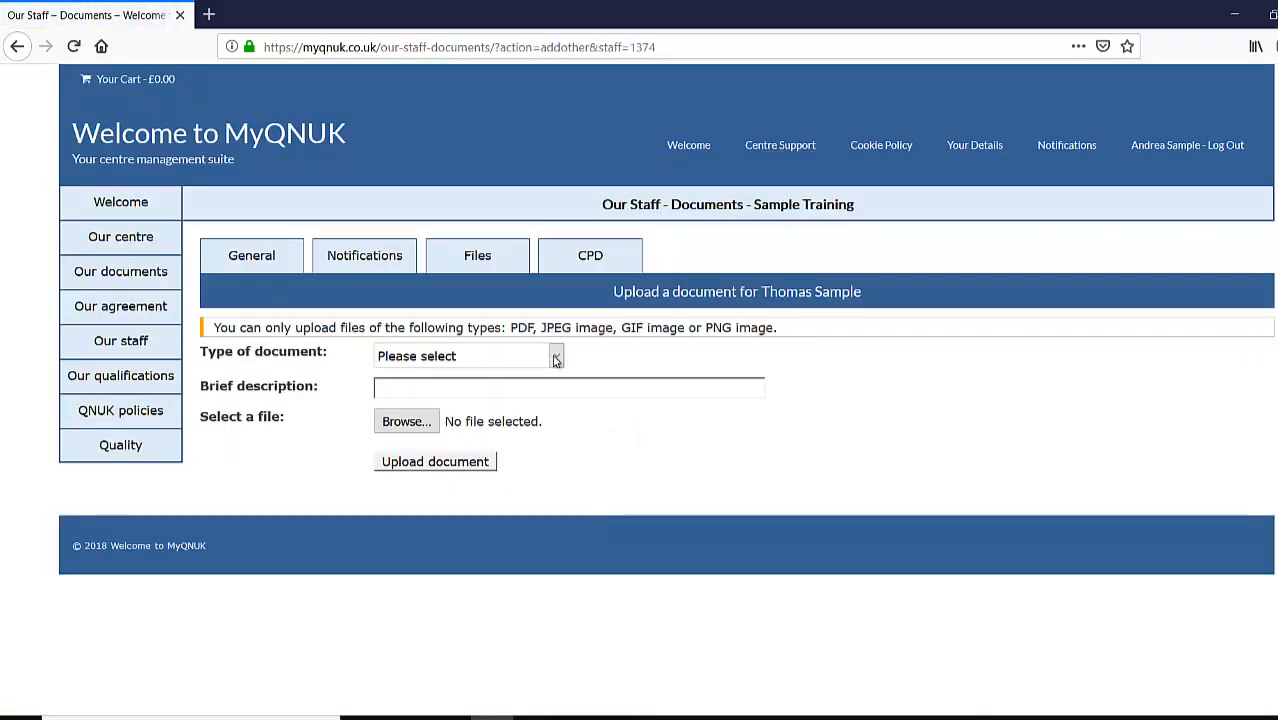
pyautogui.click(551, 355)
pyautogui.click(455, 398)
pyautogui.click(449, 387)
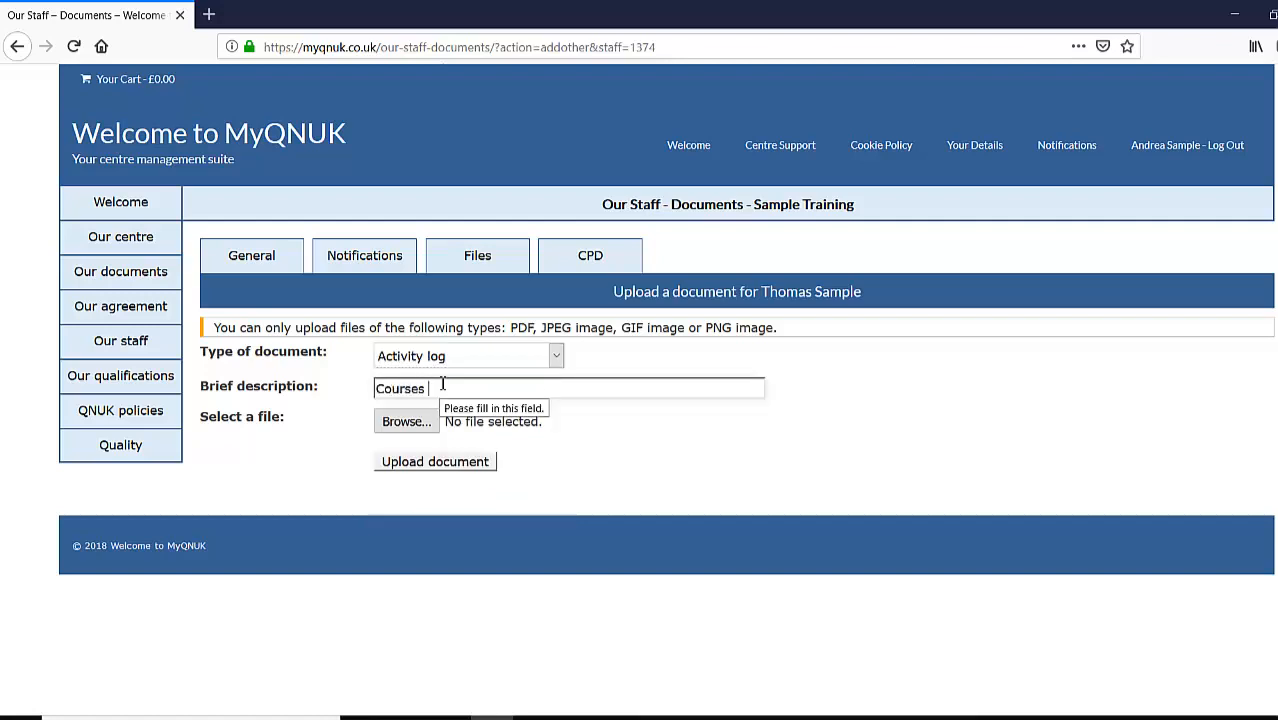
pyautogui.write('Courses taught and assessed')
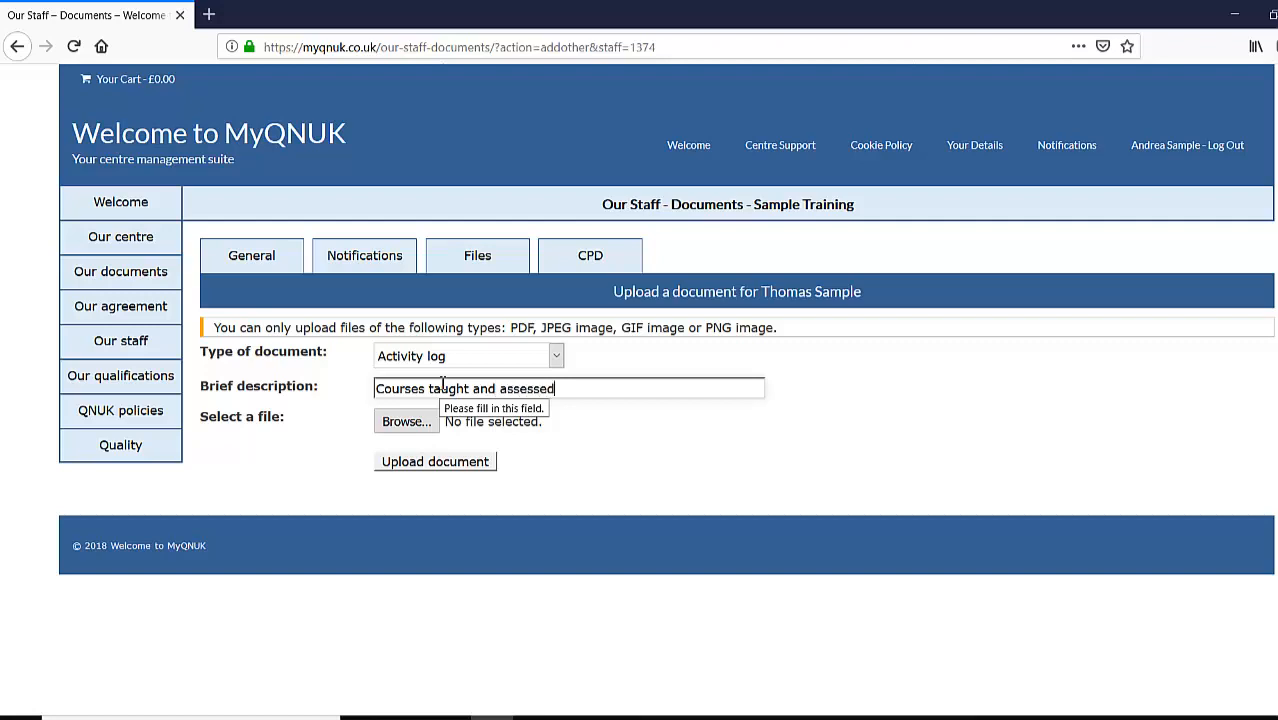
pyautogui.click(397, 424)
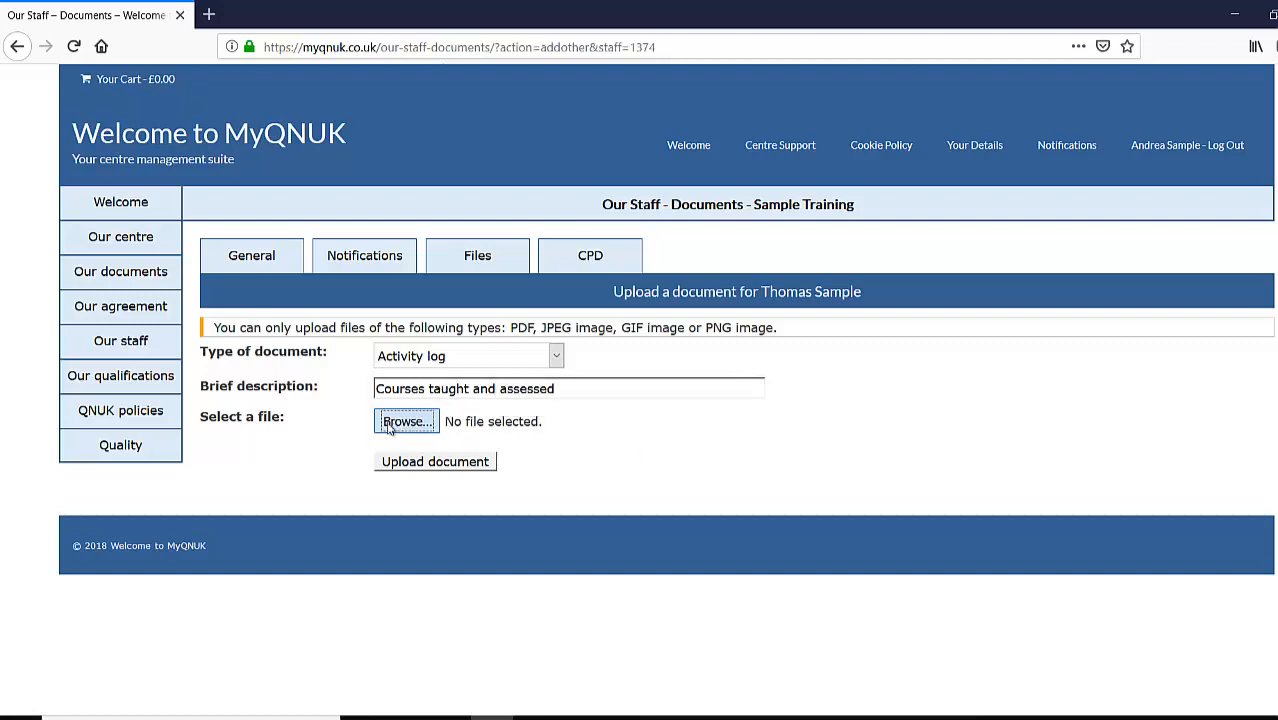
pyautogui.click(280, 237)
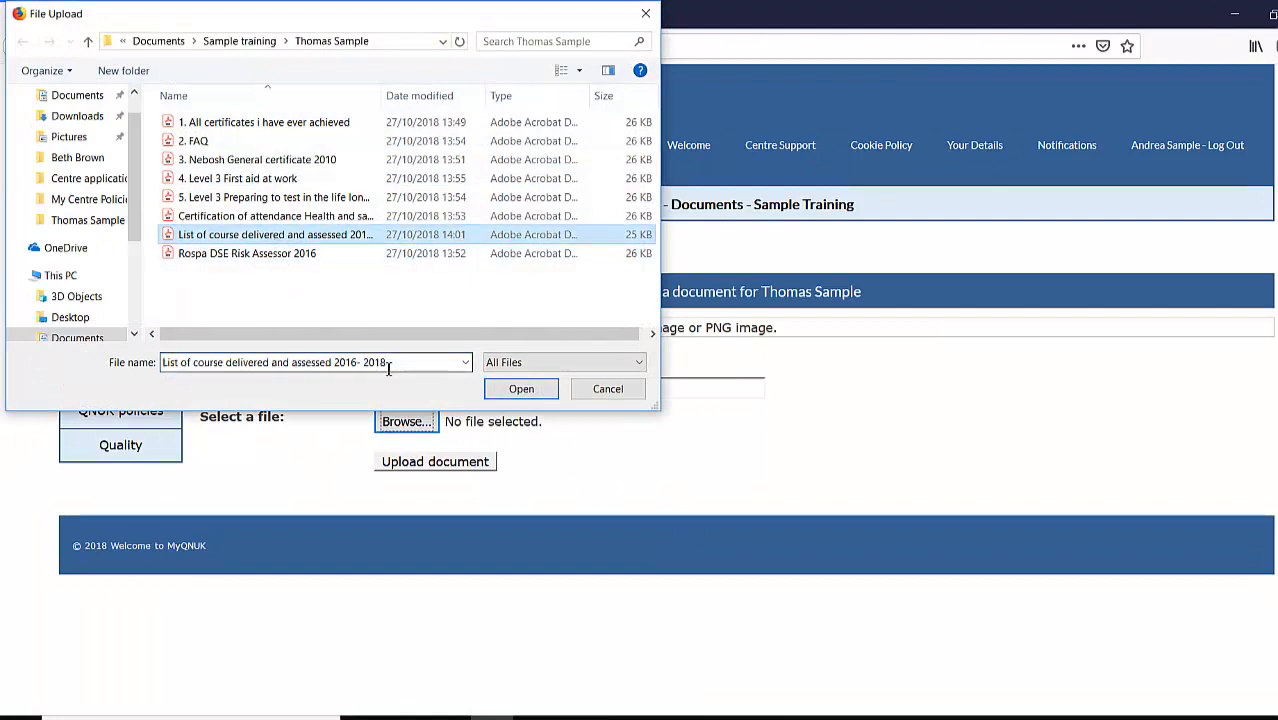
pyautogui.click(521, 389)
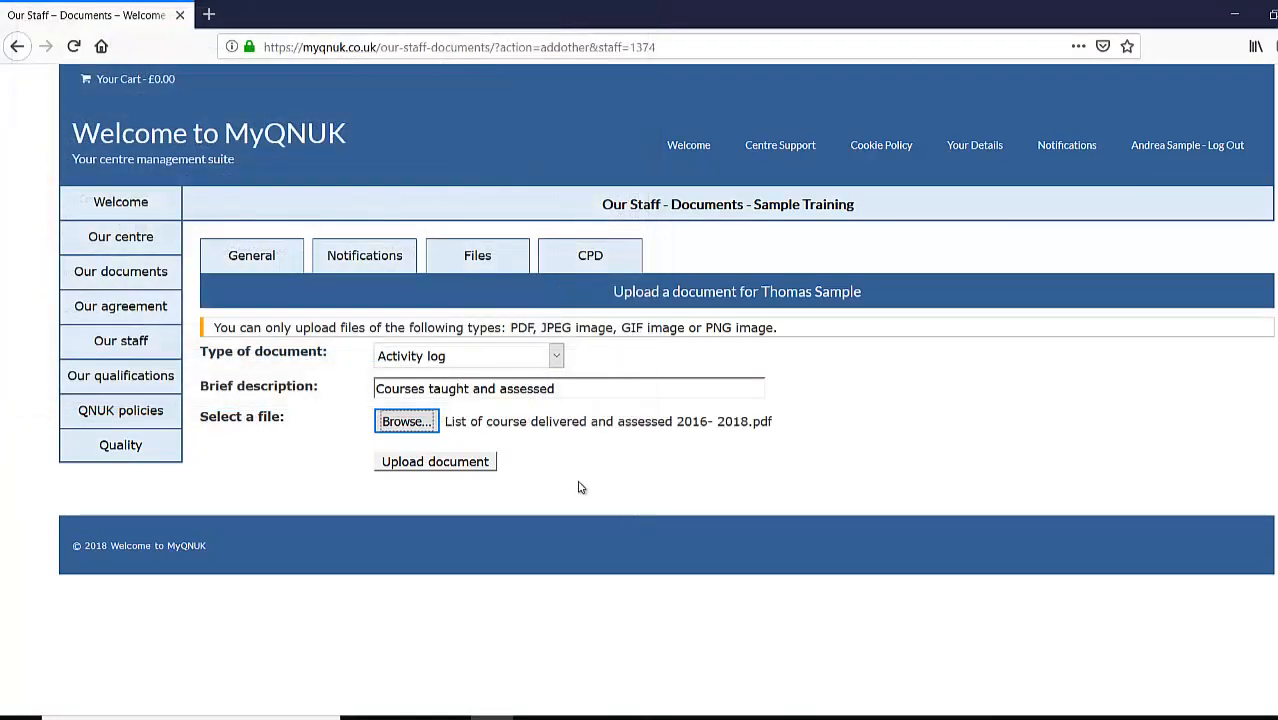
pyautogui.click(430, 468)
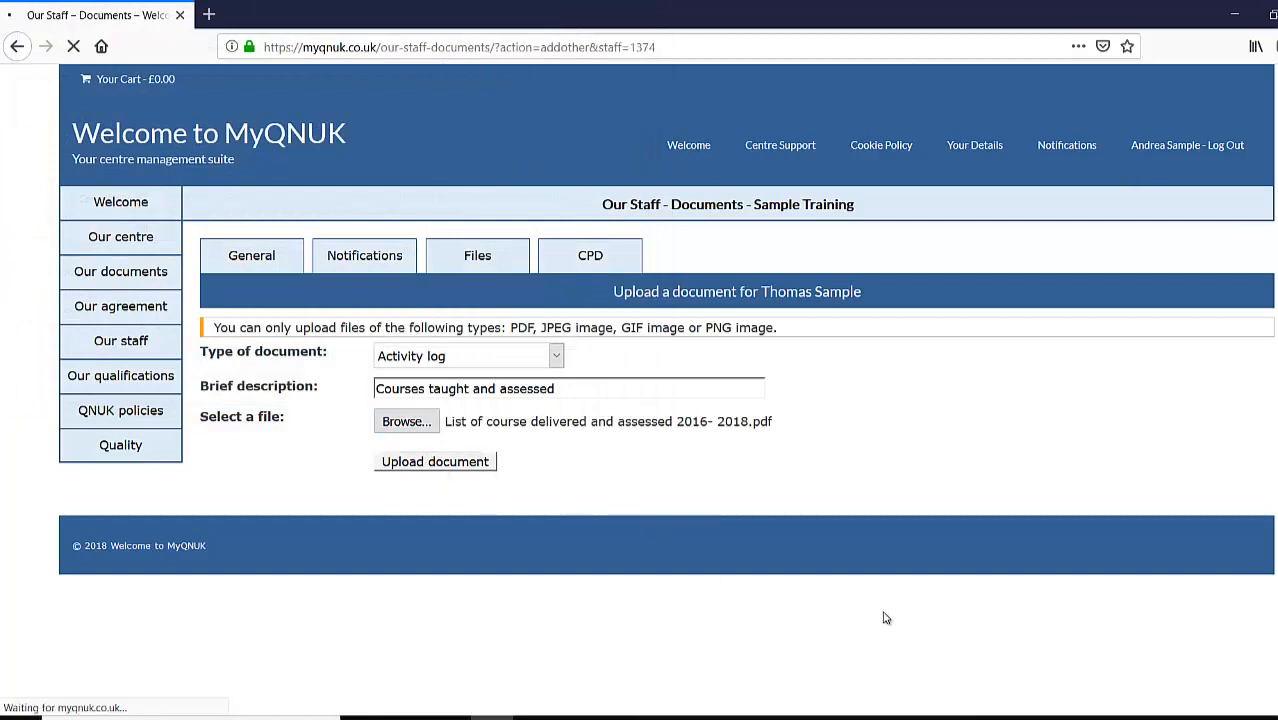
pyautogui.scroll(-3, 996, 436)
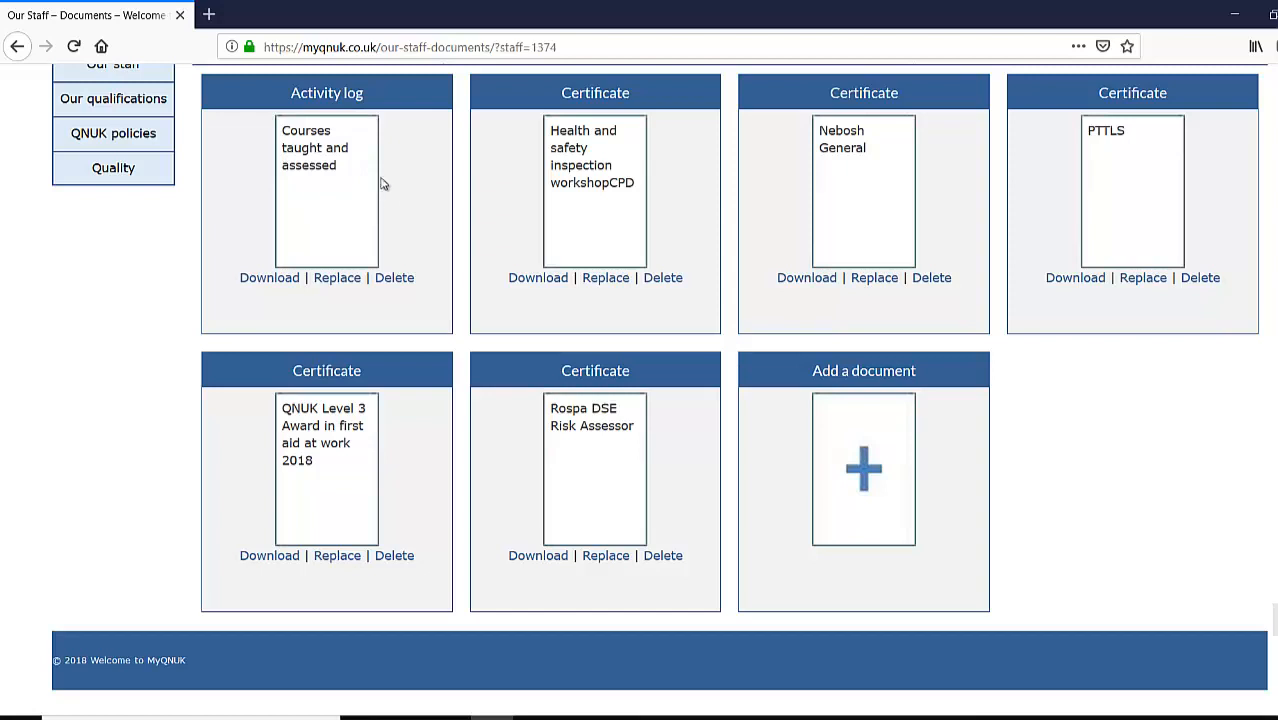
pyautogui.scroll(4, 499, 288)
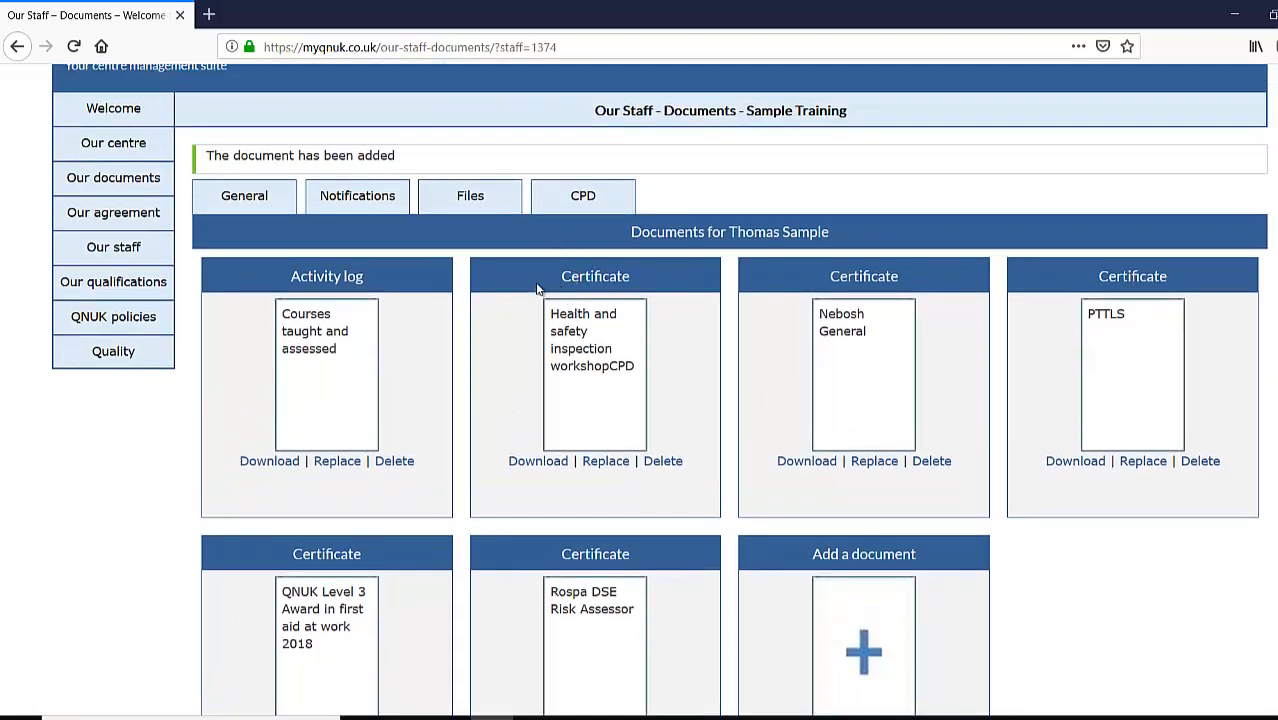
# - Open the staff member's CPD records, which show no entries yet
pyautogui.click(257, 203)
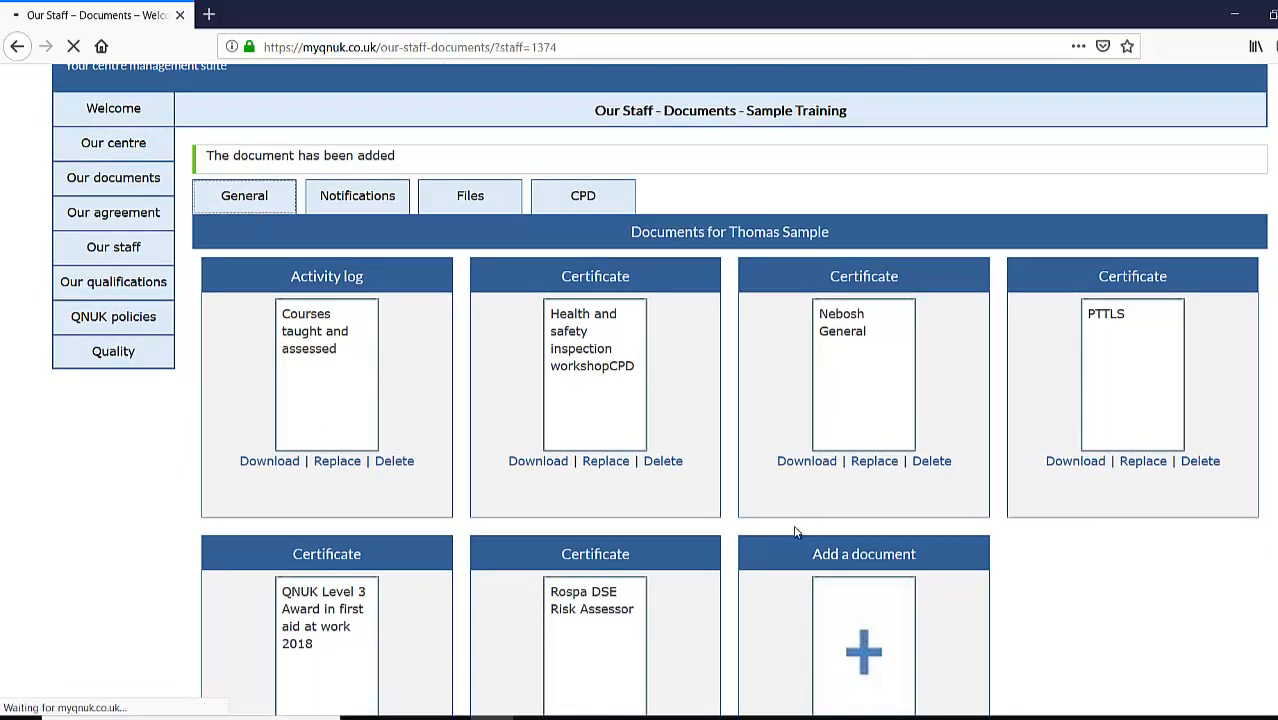
pyautogui.scroll(-5, 585, 465)
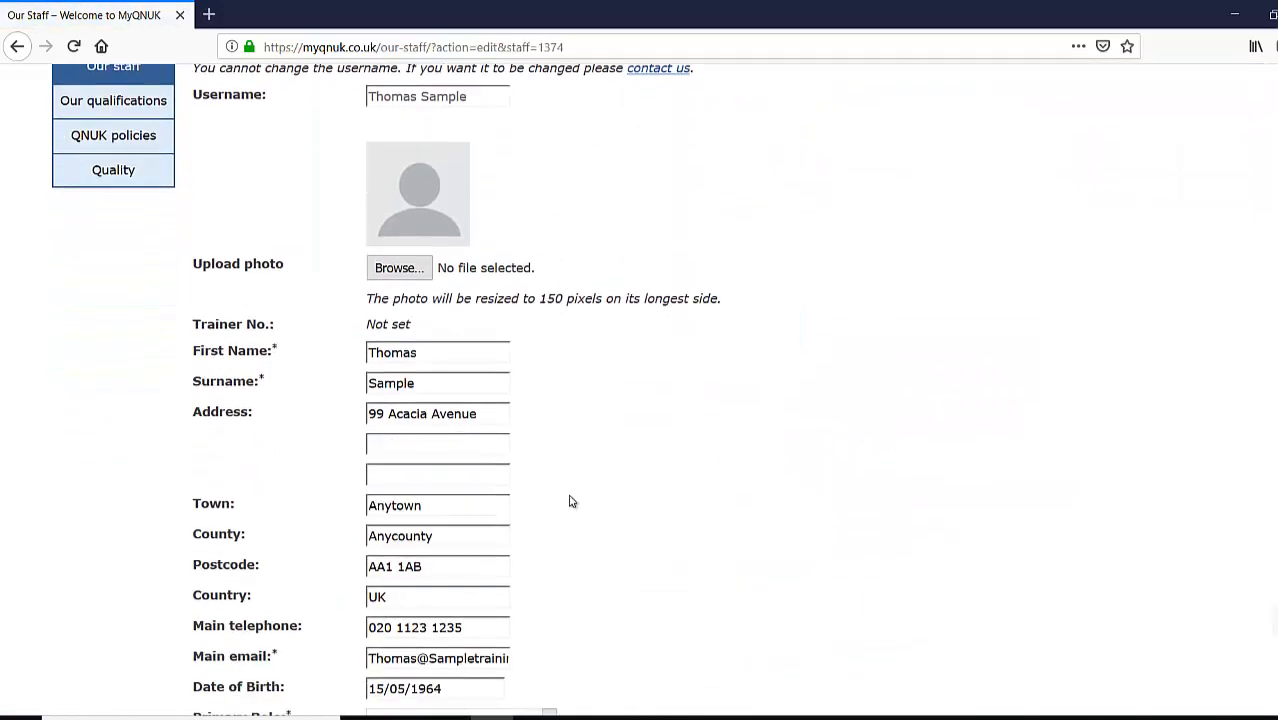
pyautogui.scroll(3, 420, 151)
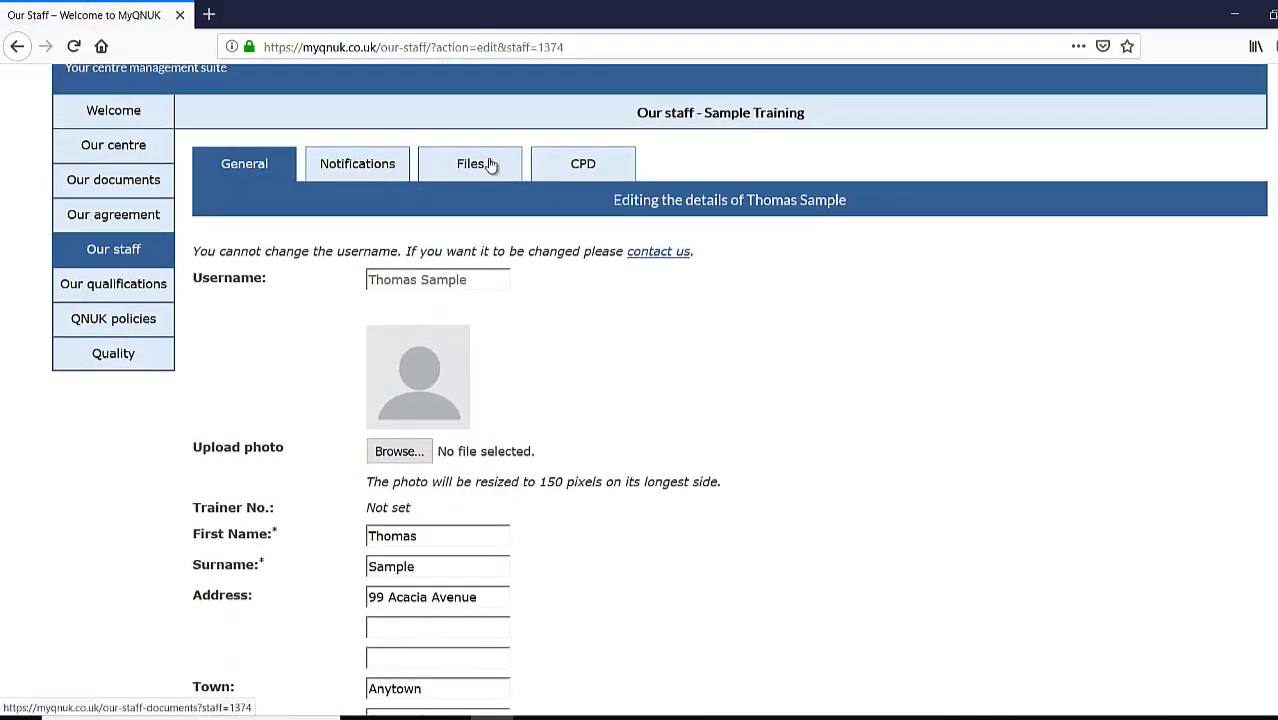
pyautogui.click(582, 166)
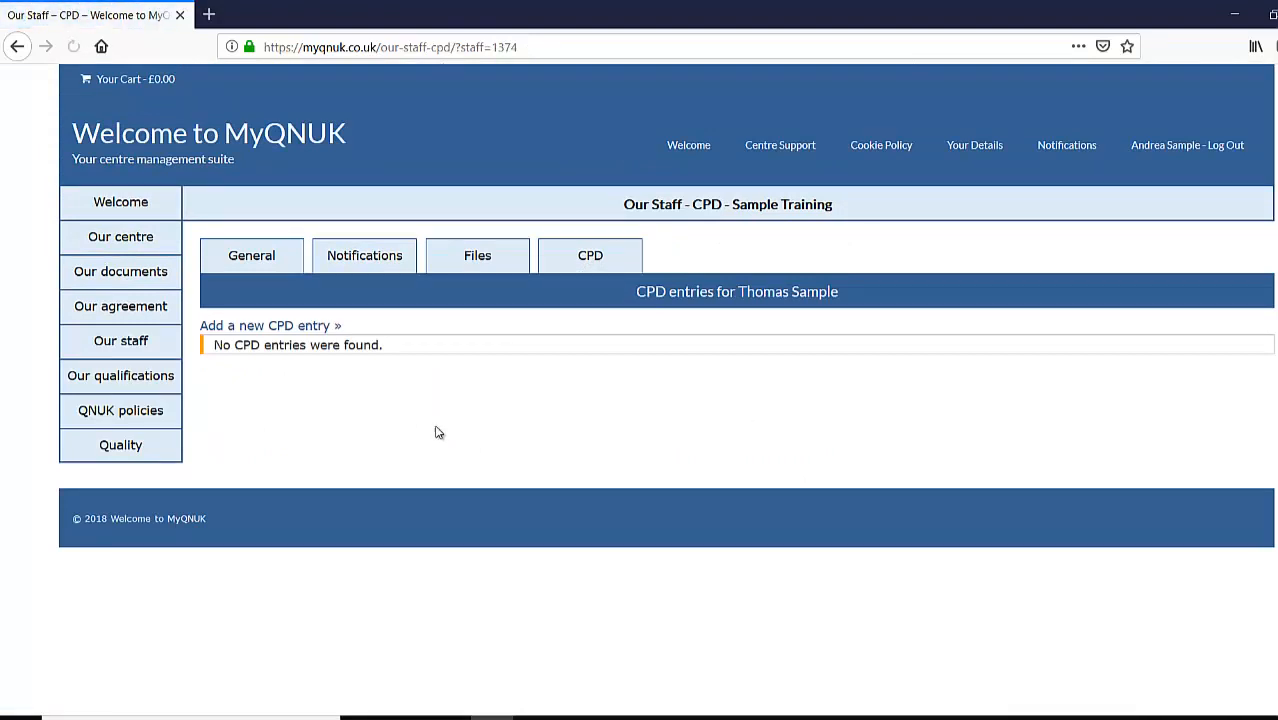
# - Start a CPD entry, review the CPD types, try saving it empty, then return to Our staff
pyautogui.click(313, 328)
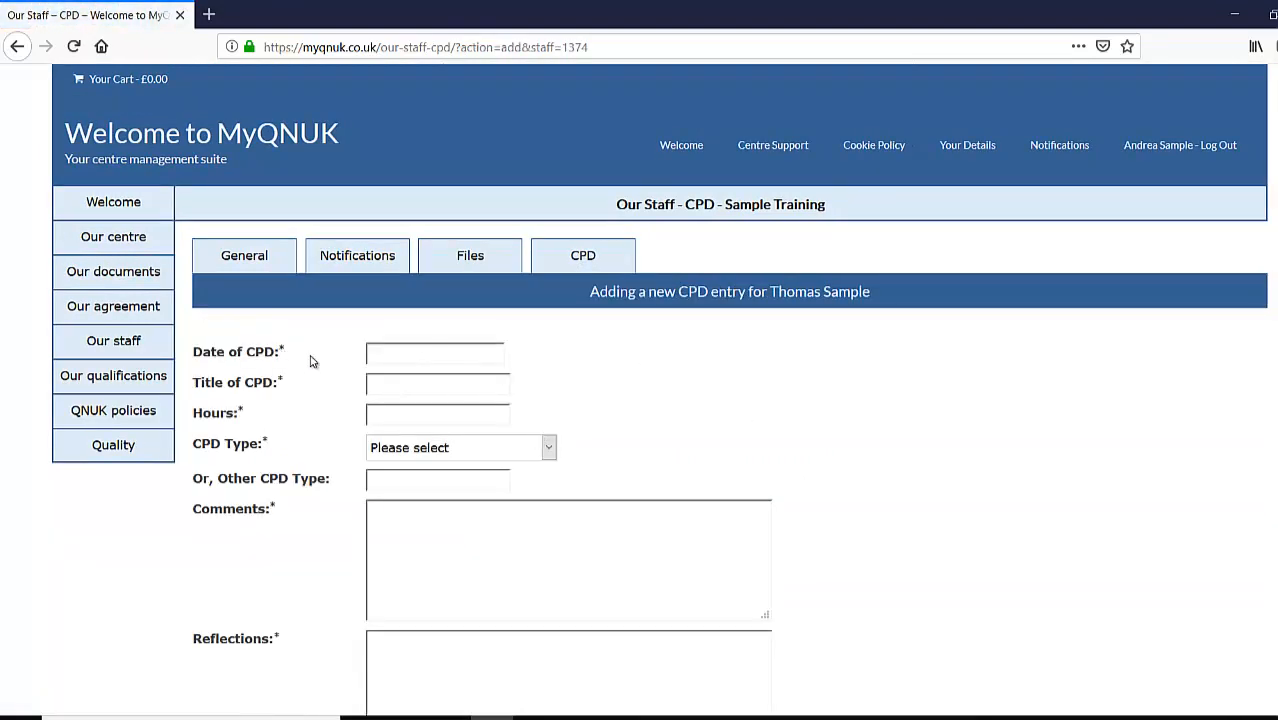
pyautogui.scroll(-2, 414, 371)
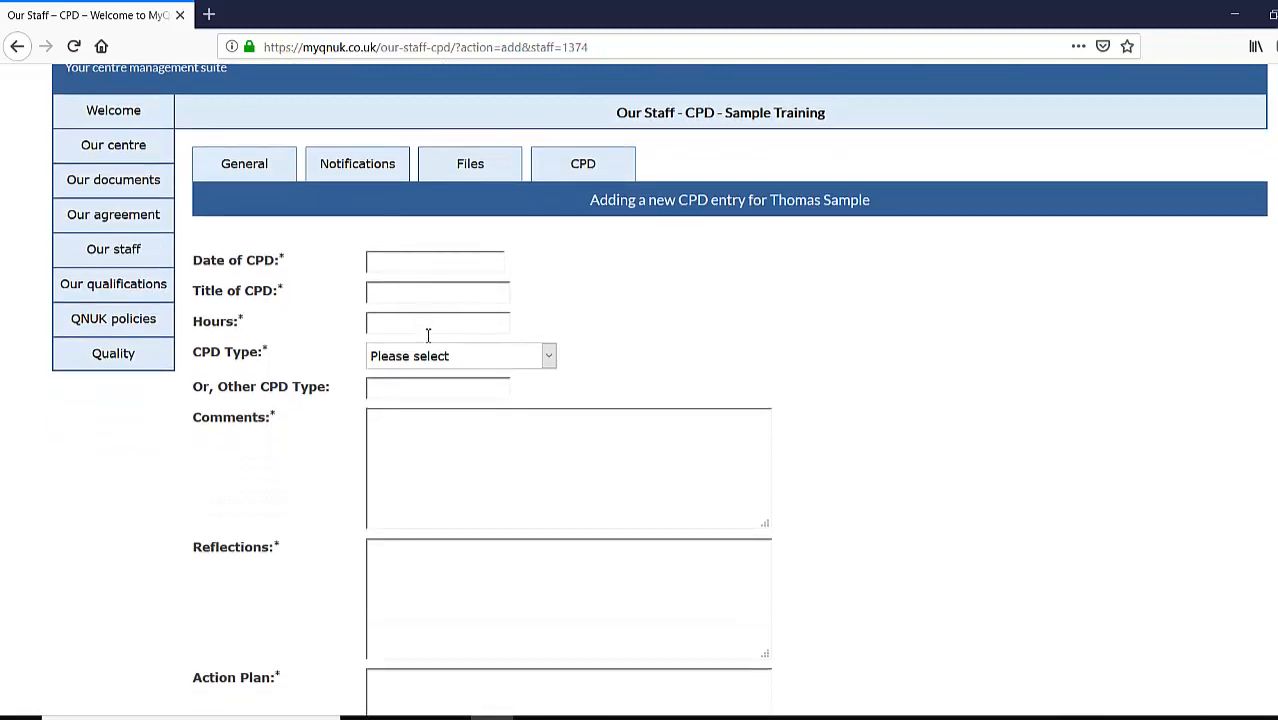
pyautogui.click(434, 362)
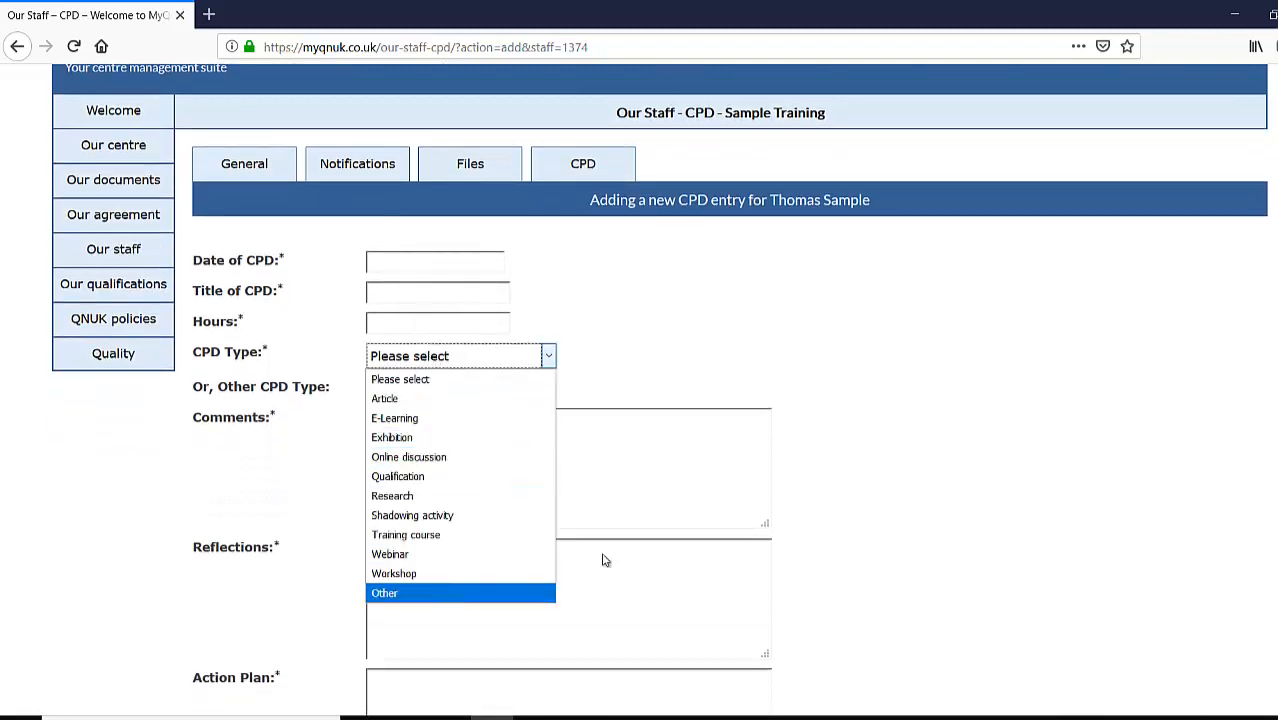
pyautogui.click(938, 432)
pyautogui.scroll(-4, 491, 428)
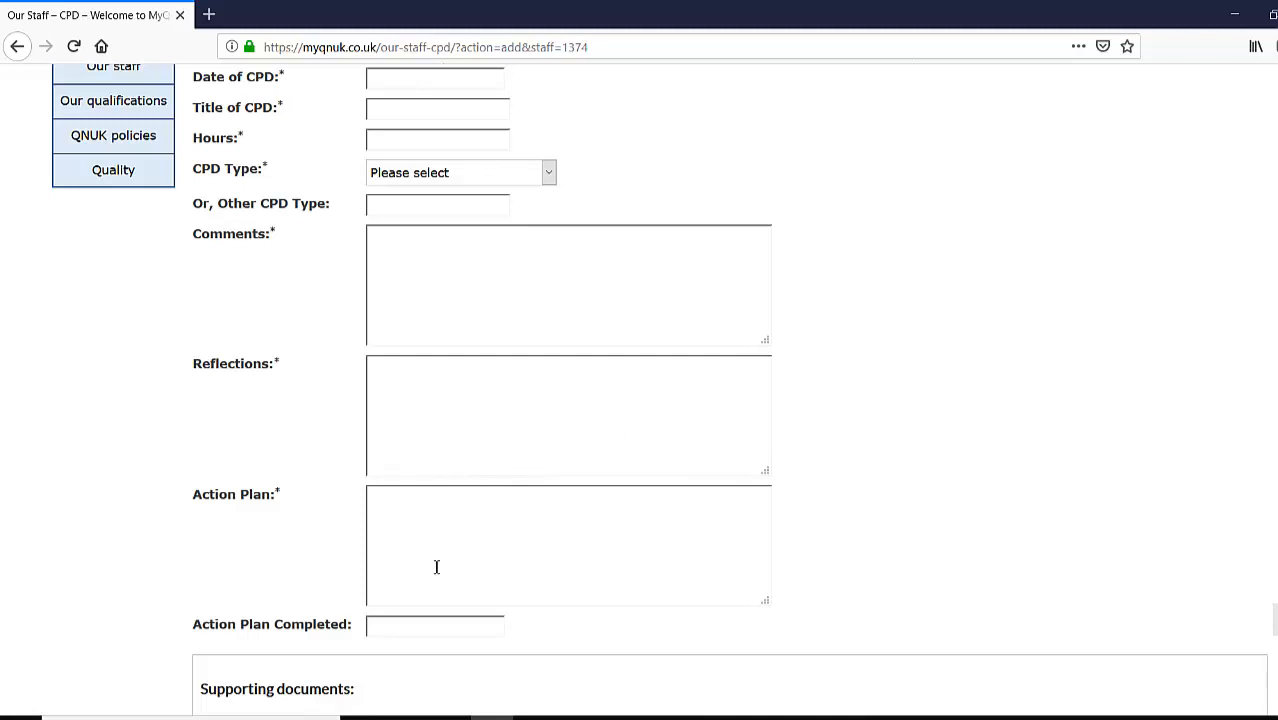
pyautogui.scroll(-2, 563, 517)
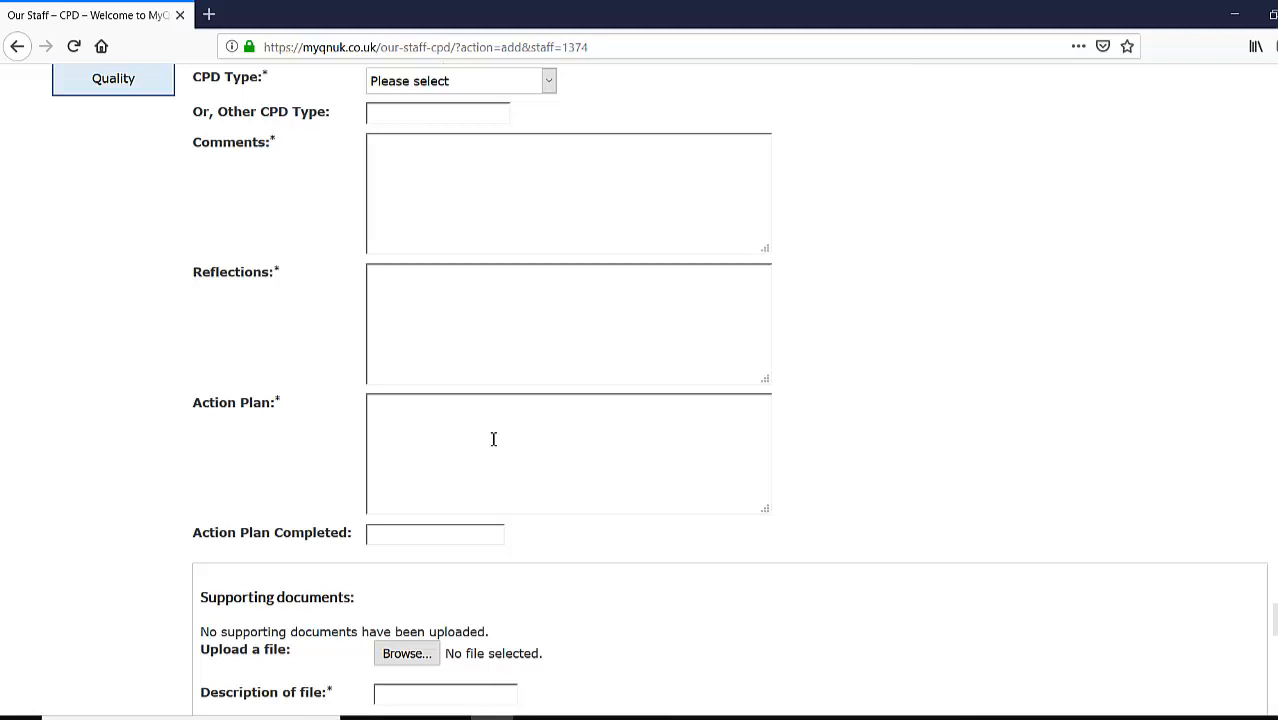
pyautogui.scroll(-3, 513, 436)
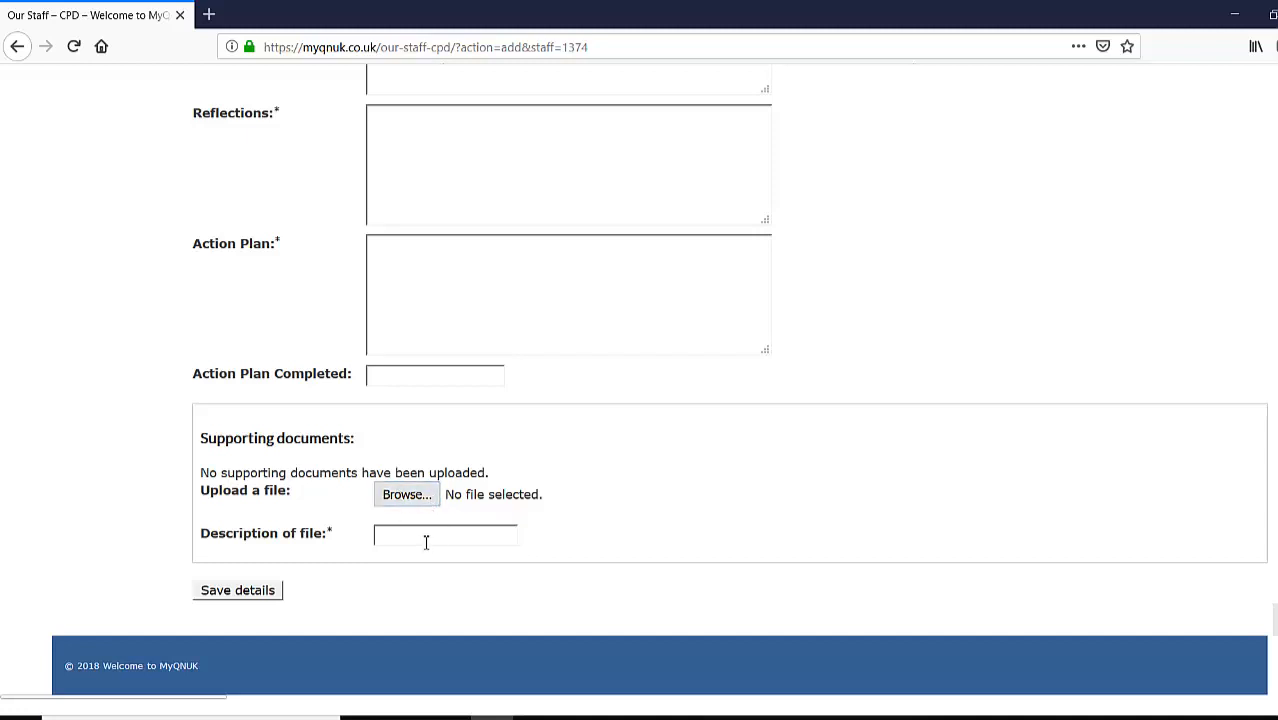
pyautogui.click(268, 590)
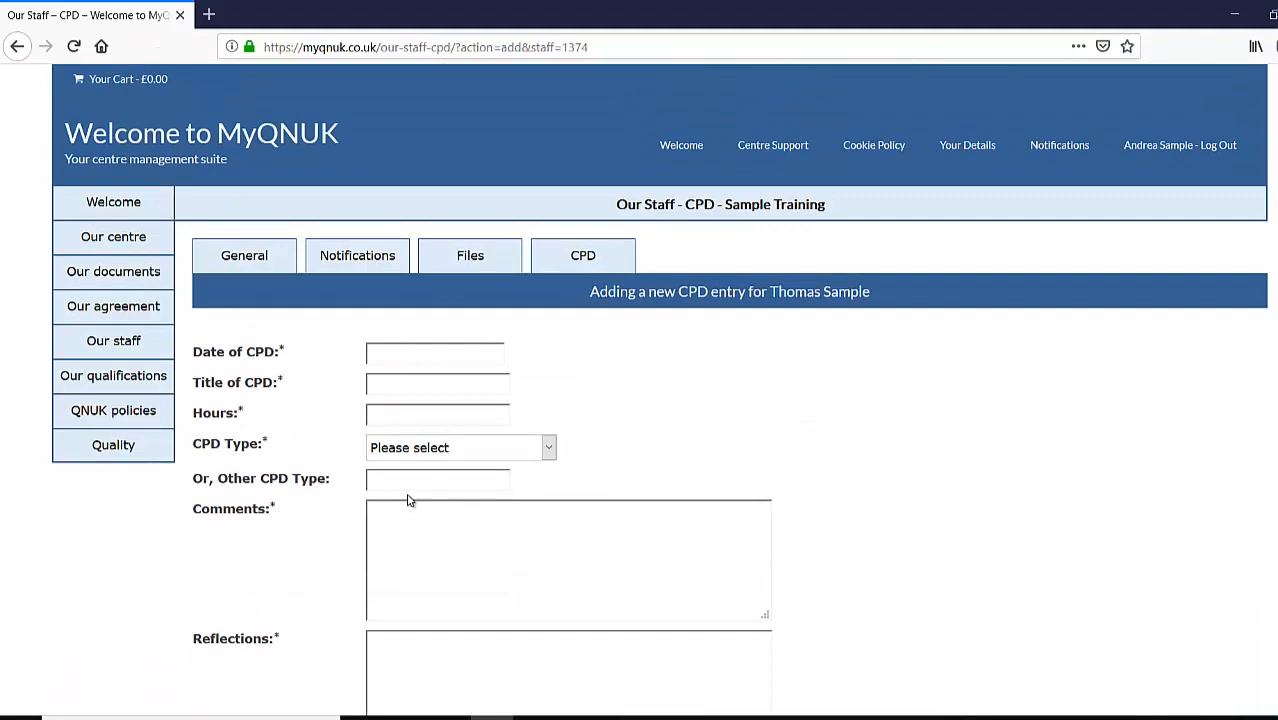
pyautogui.click(150, 350)
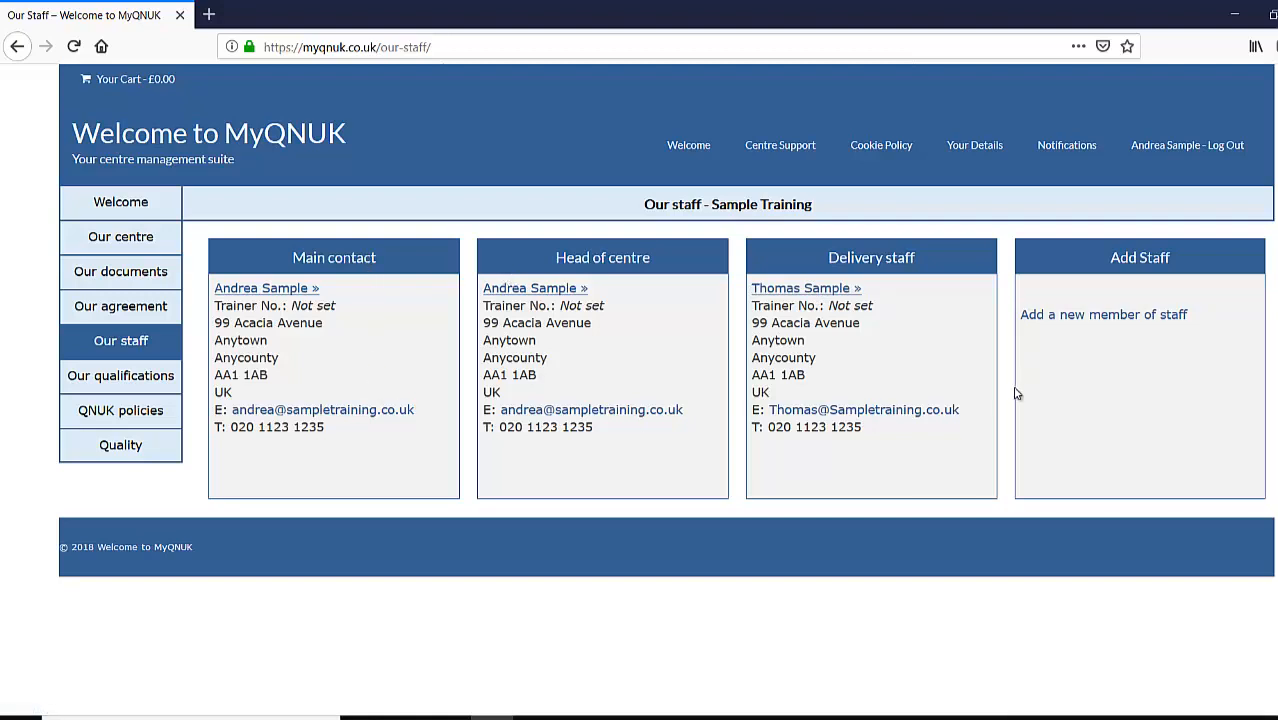
# - Start a new staff member and enter their password, first name, surname and first address line
pyautogui.click(1087, 316)
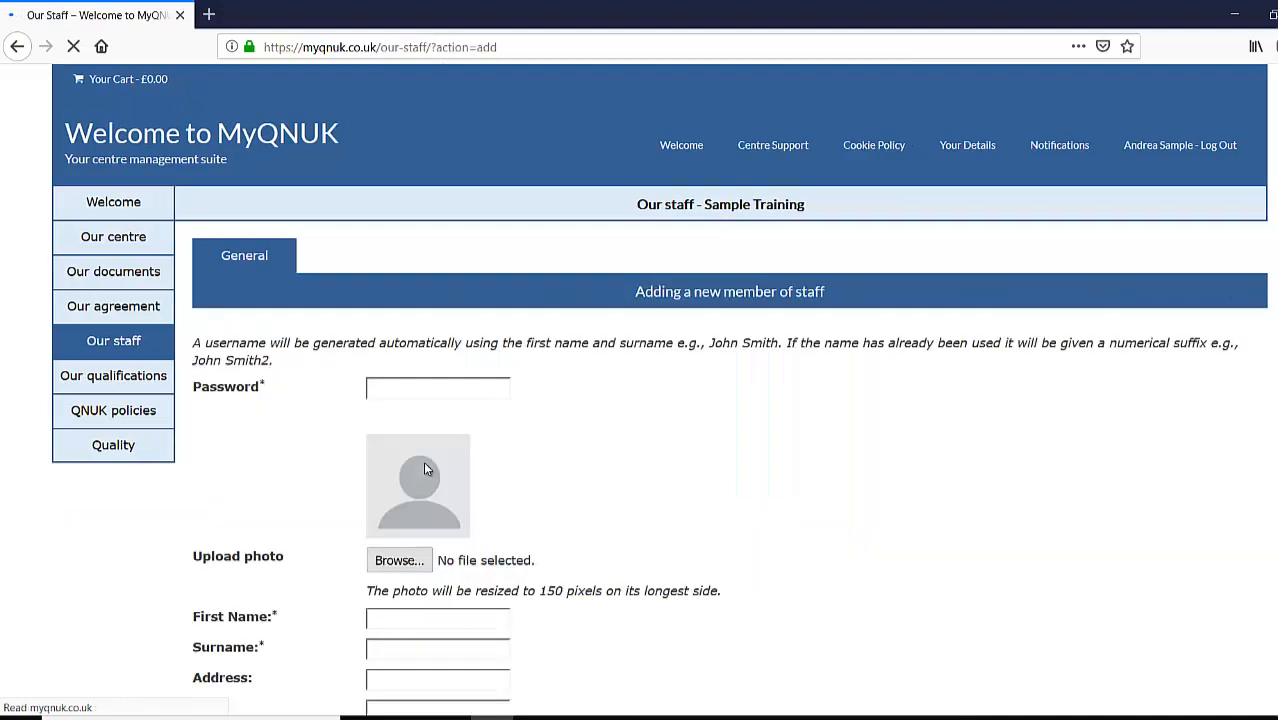
pyautogui.click(441, 390)
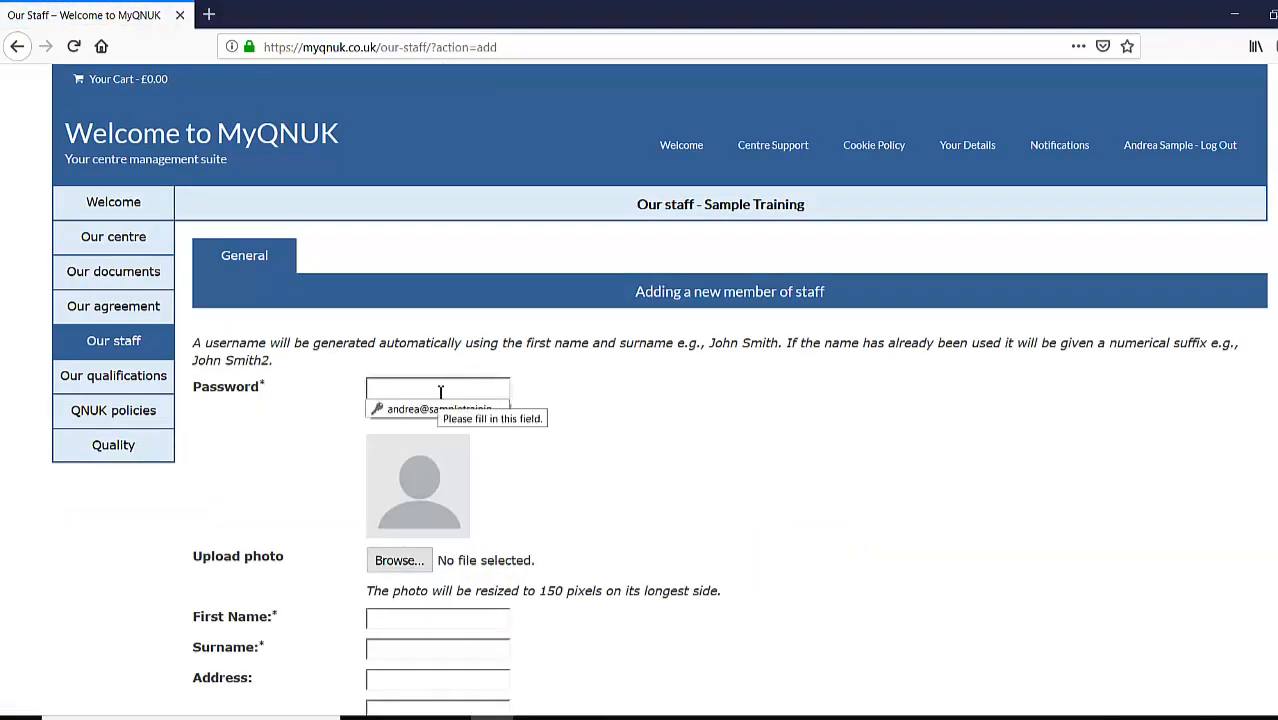
pyautogui.write('•••')
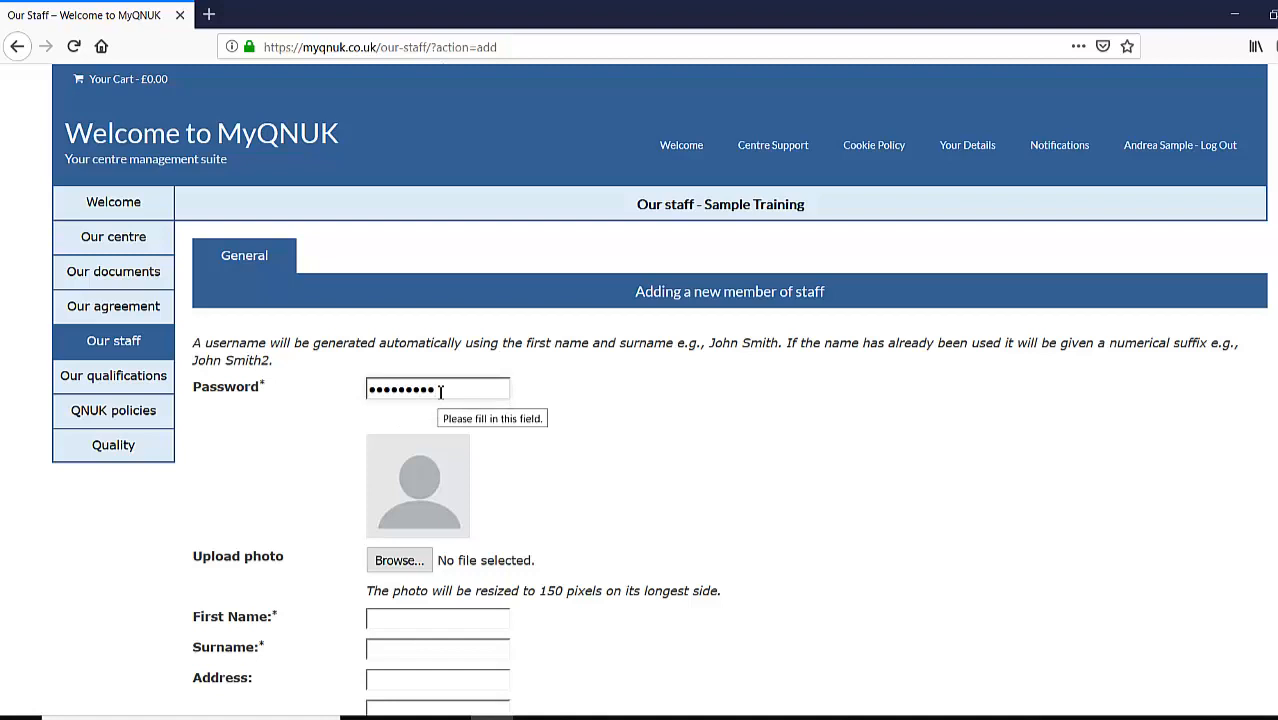
pyautogui.scroll(-3, 586, 460)
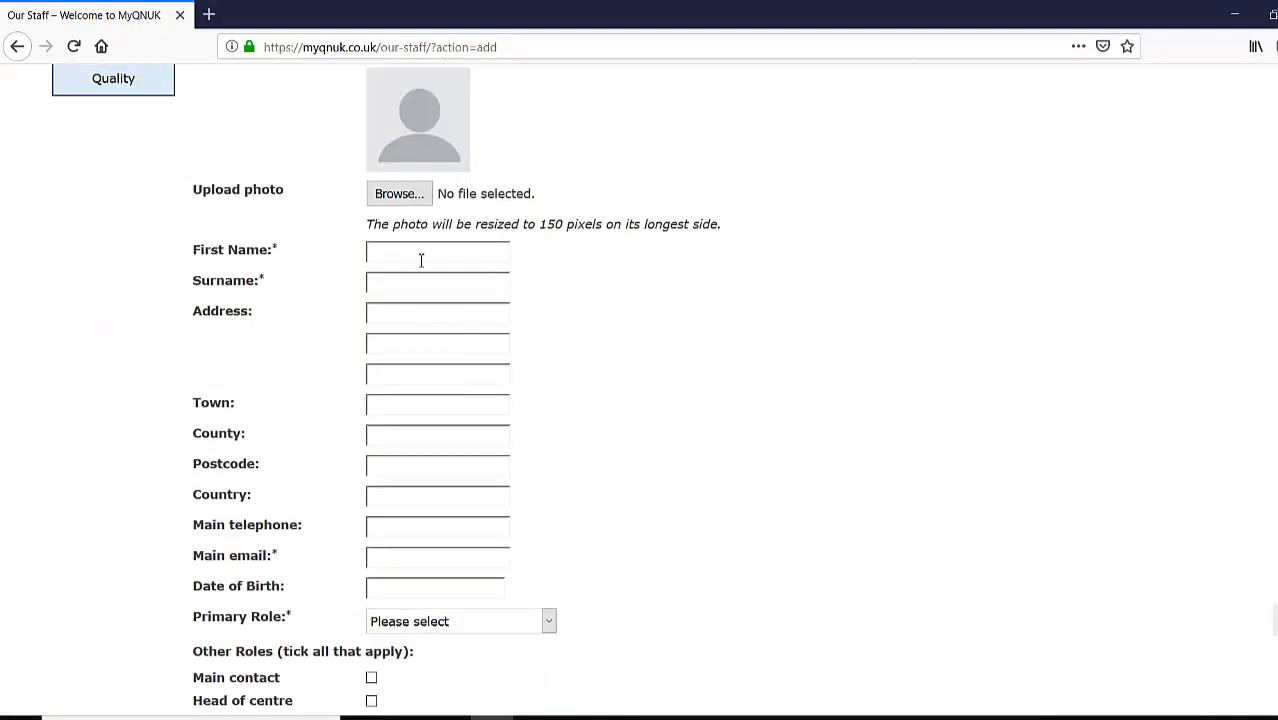
pyautogui.click(418, 254)
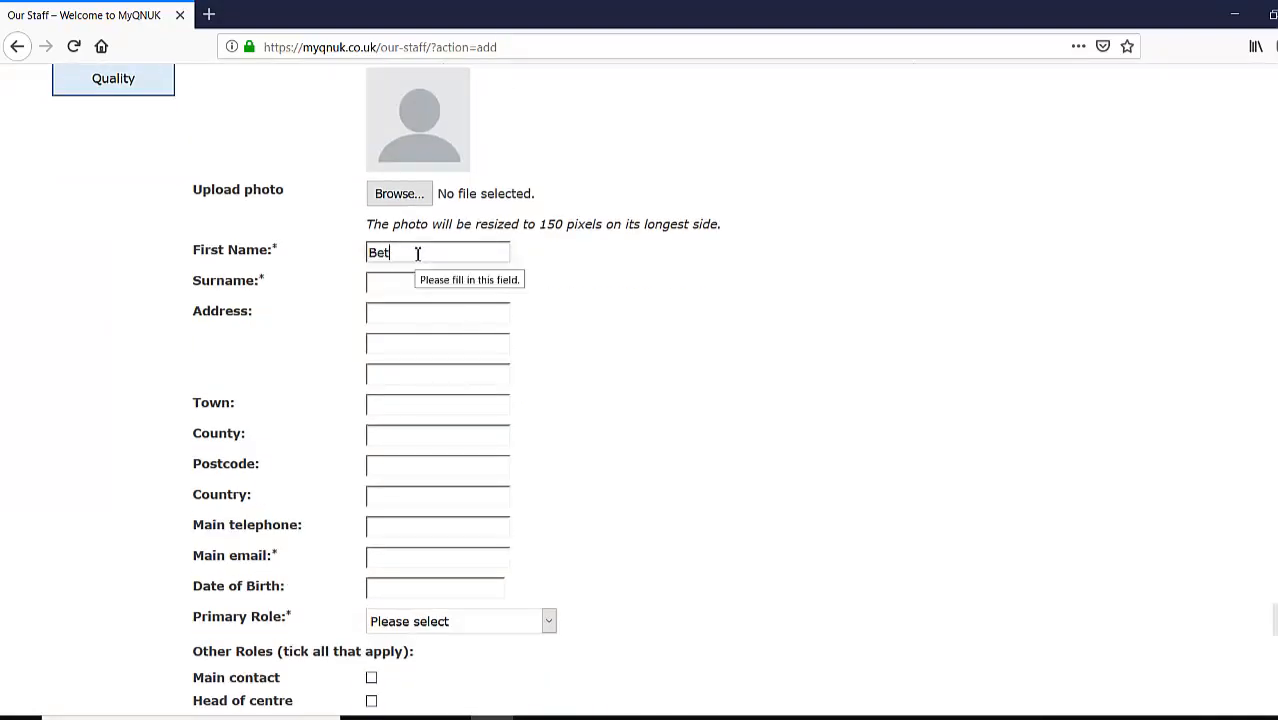
pyautogui.press('Tab')
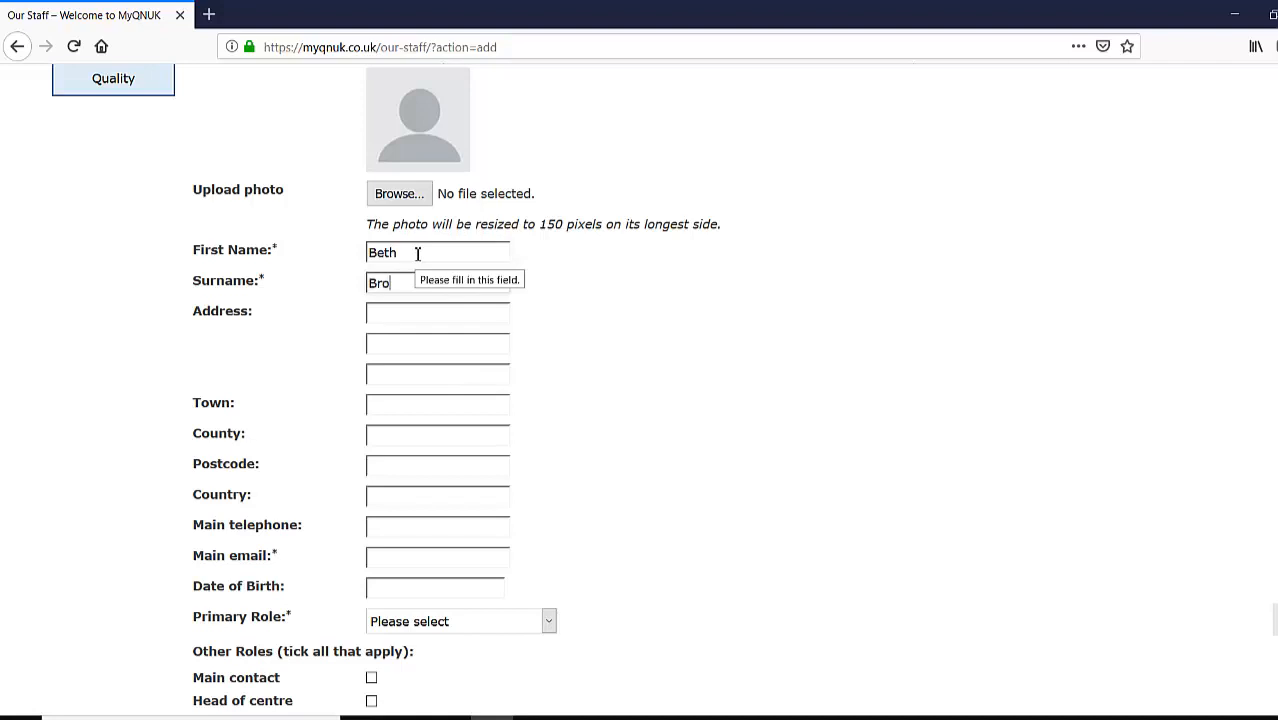
pyautogui.write('Brown')
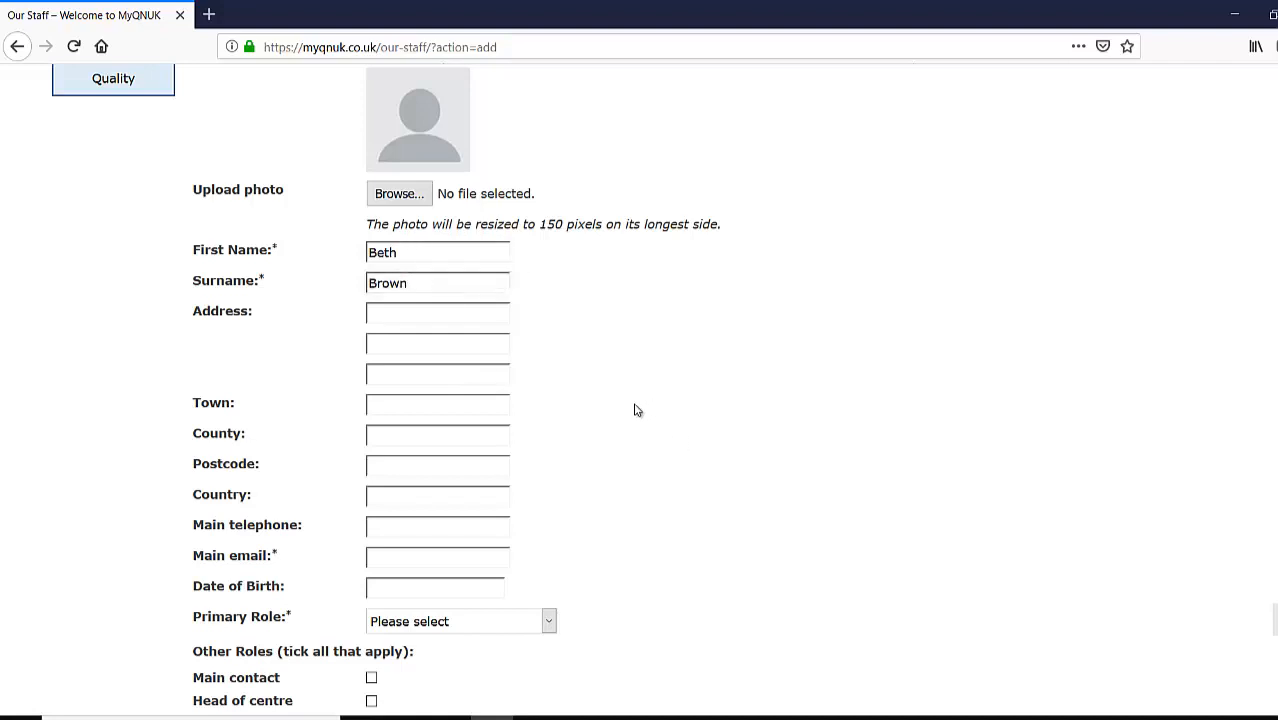
pyautogui.click(426, 315)
pyautogui.write('98 Acacia Avenue')
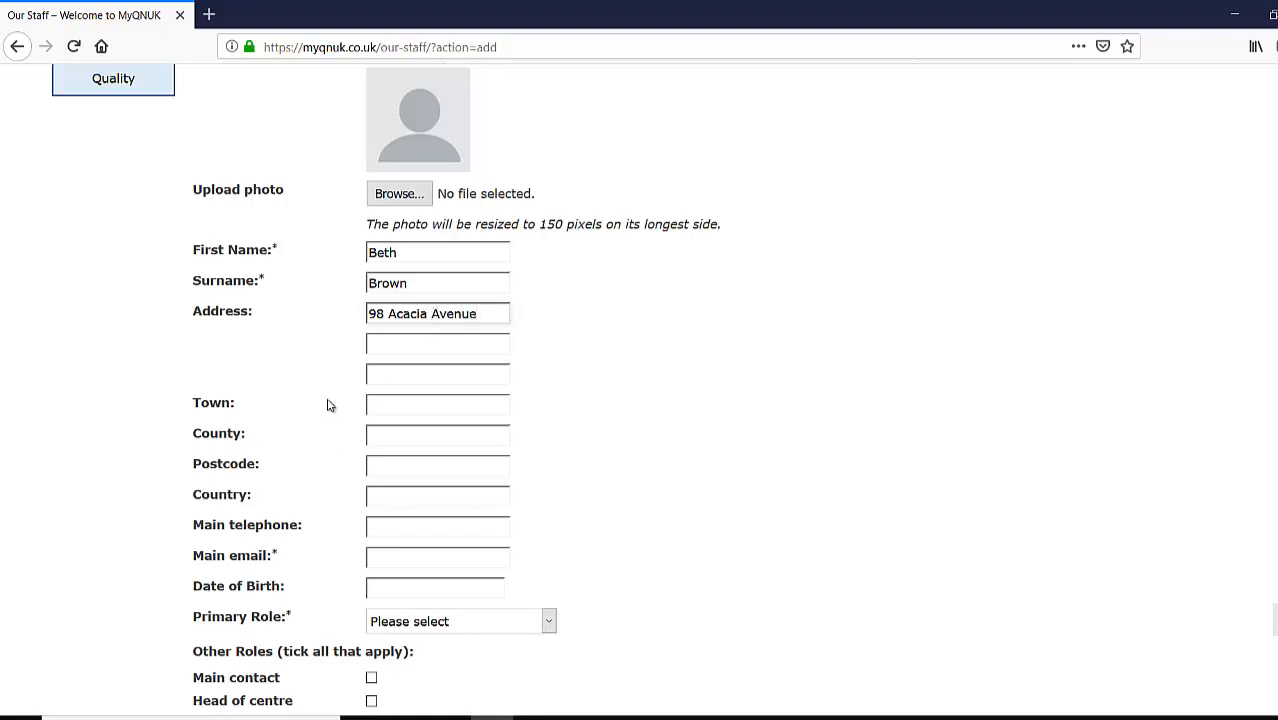
# - Fill in the town, county, postcode, country UK and main telephone, and begin the e-mail address
pyautogui.click(407, 403)
pyautogui.write('Anytow')
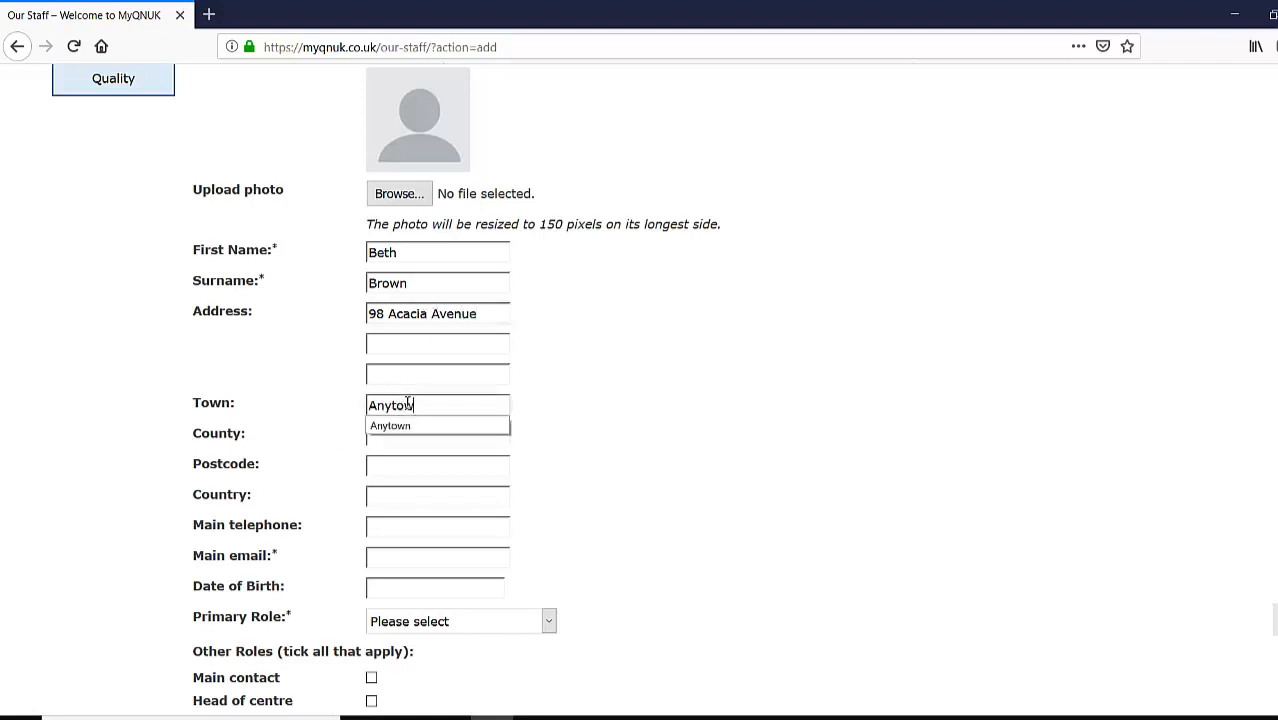
pyautogui.write('n')
pyautogui.press('Tab')
pyautogui.write('A')
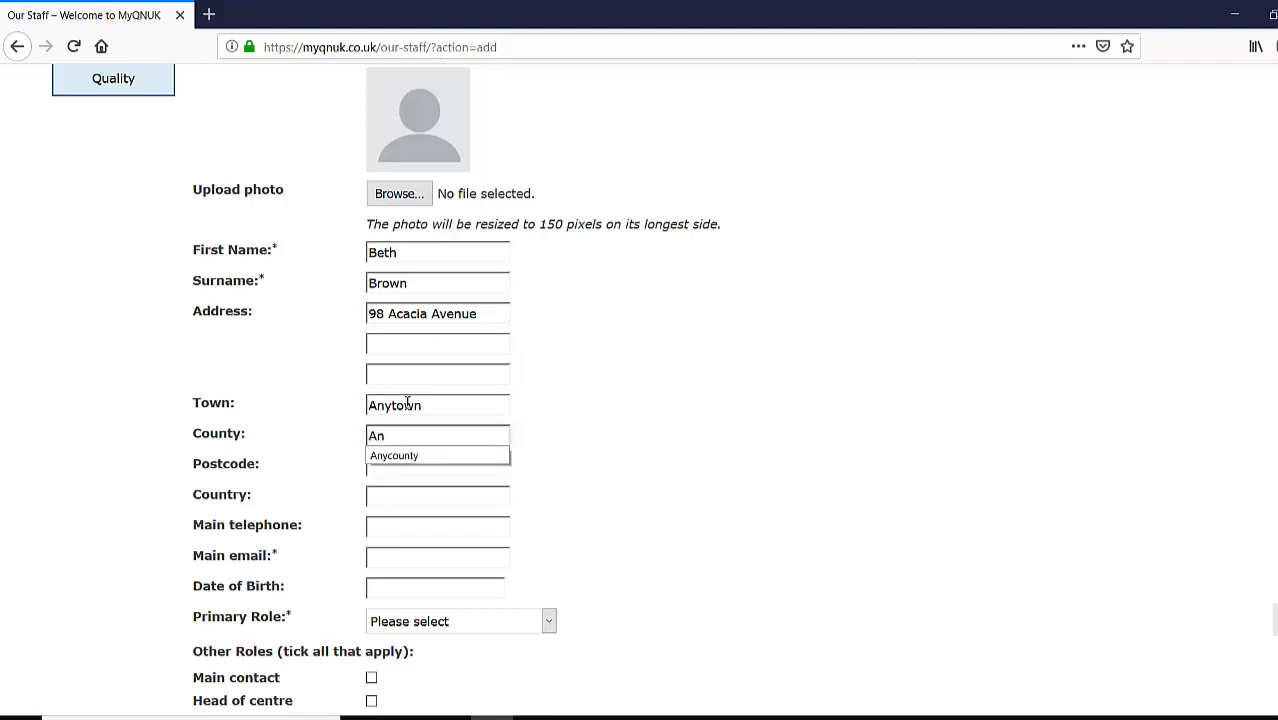
pyautogui.write('n')
pyautogui.press('Down')
pyautogui.press('Return')
pyautogui.press('Tab')
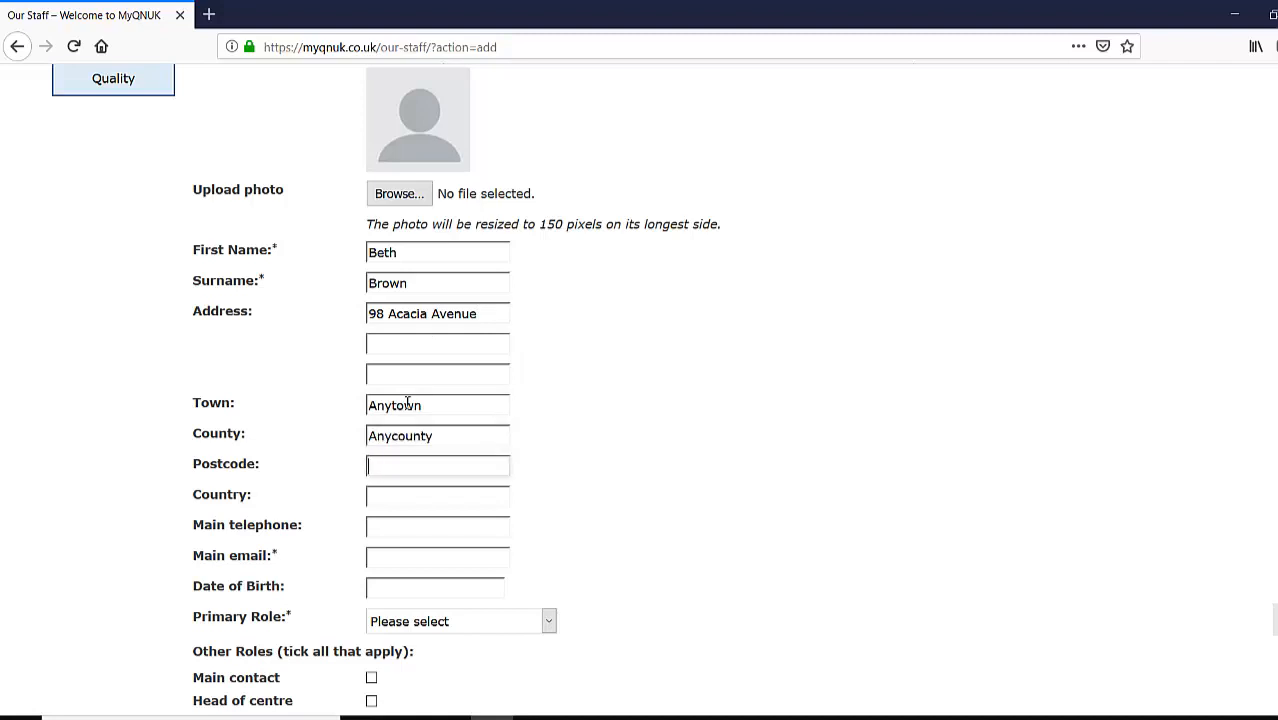
pyautogui.write('A')
pyautogui.press('Down')
pyautogui.press('Return')
pyautogui.click(429, 494)
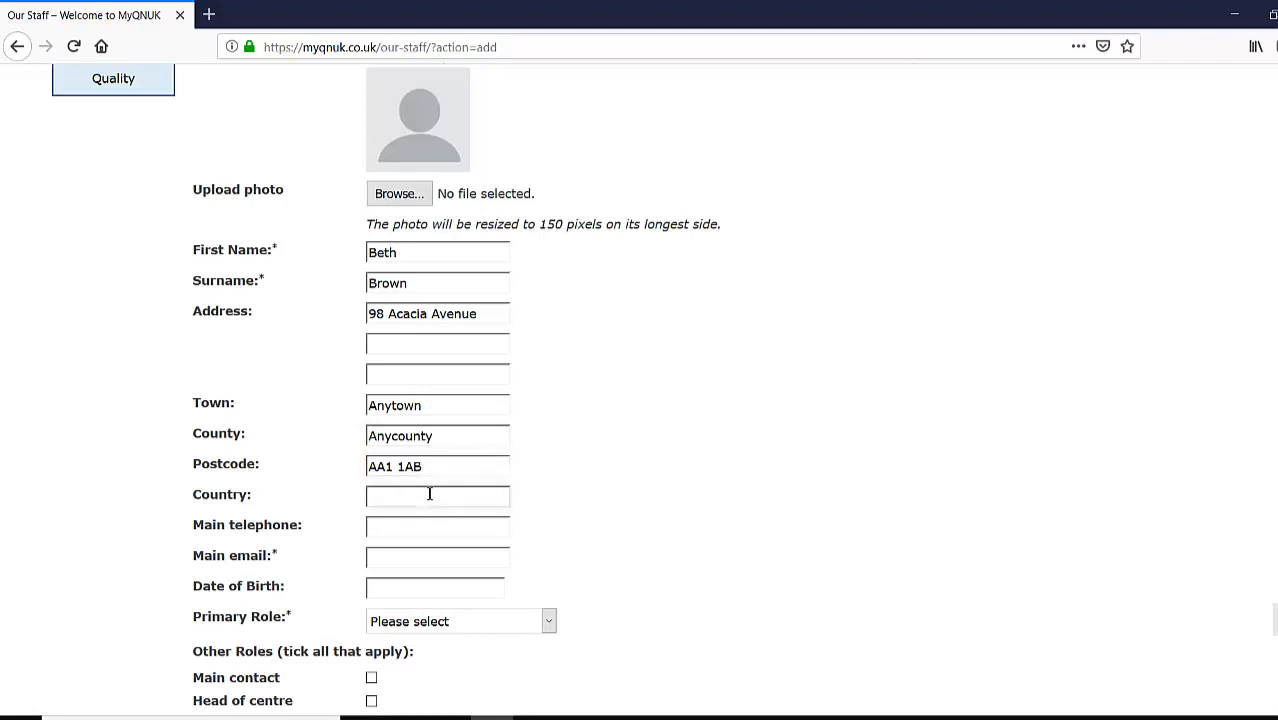
pyautogui.write('UK')
pyautogui.click(422, 530)
pyautogui.write('020 11')
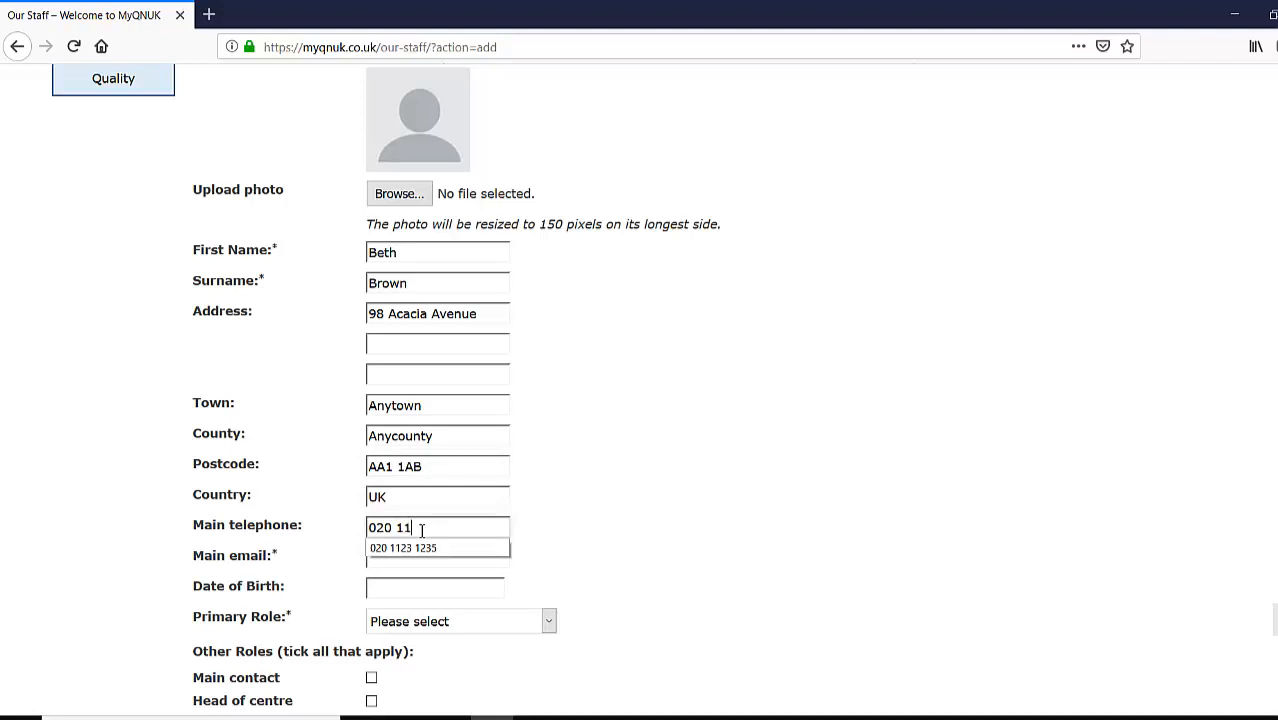
pyautogui.write('23 1236')
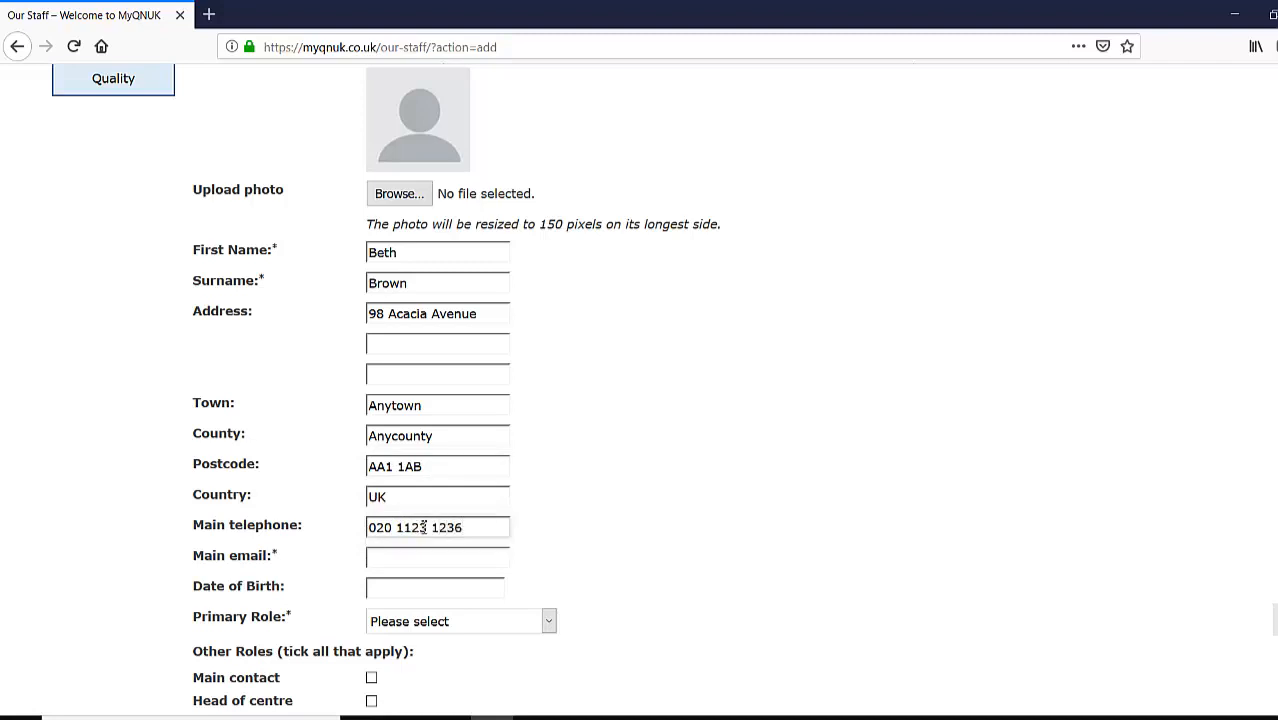
pyautogui.click(458, 555)
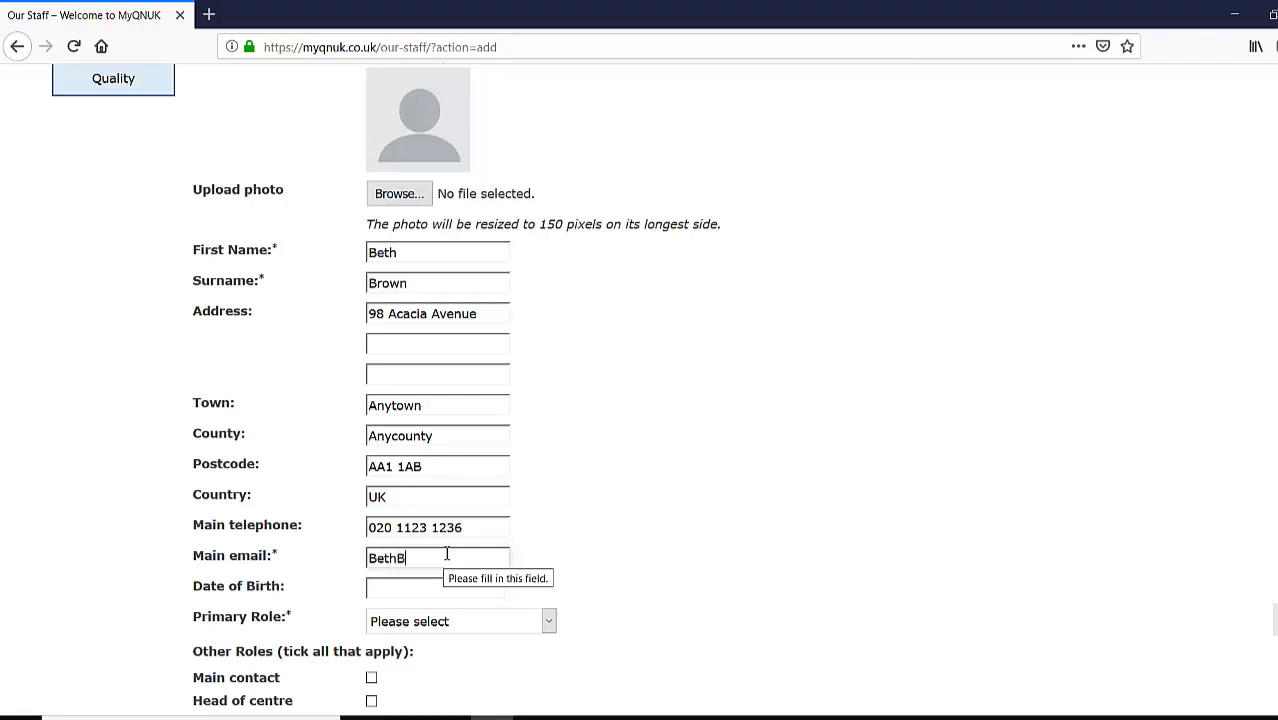
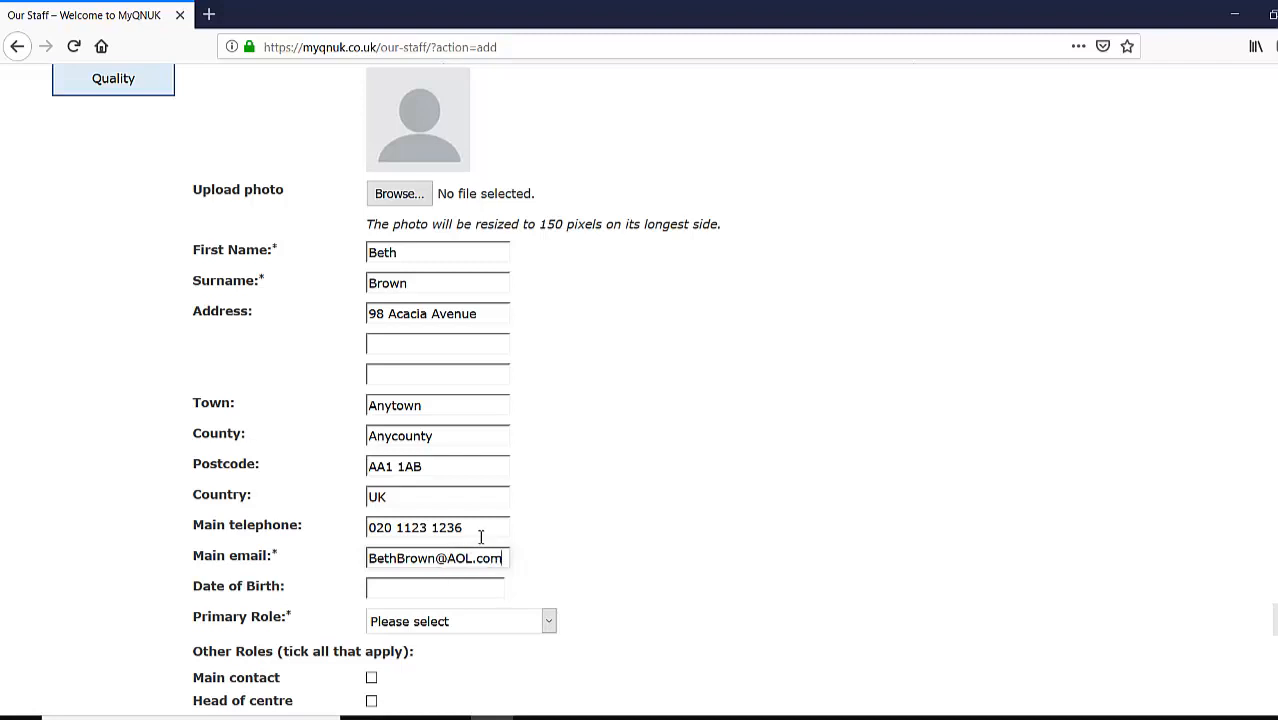
# - Set the date of birth to 4 October 1986 using the calendar picker
pyautogui.click(418, 590)
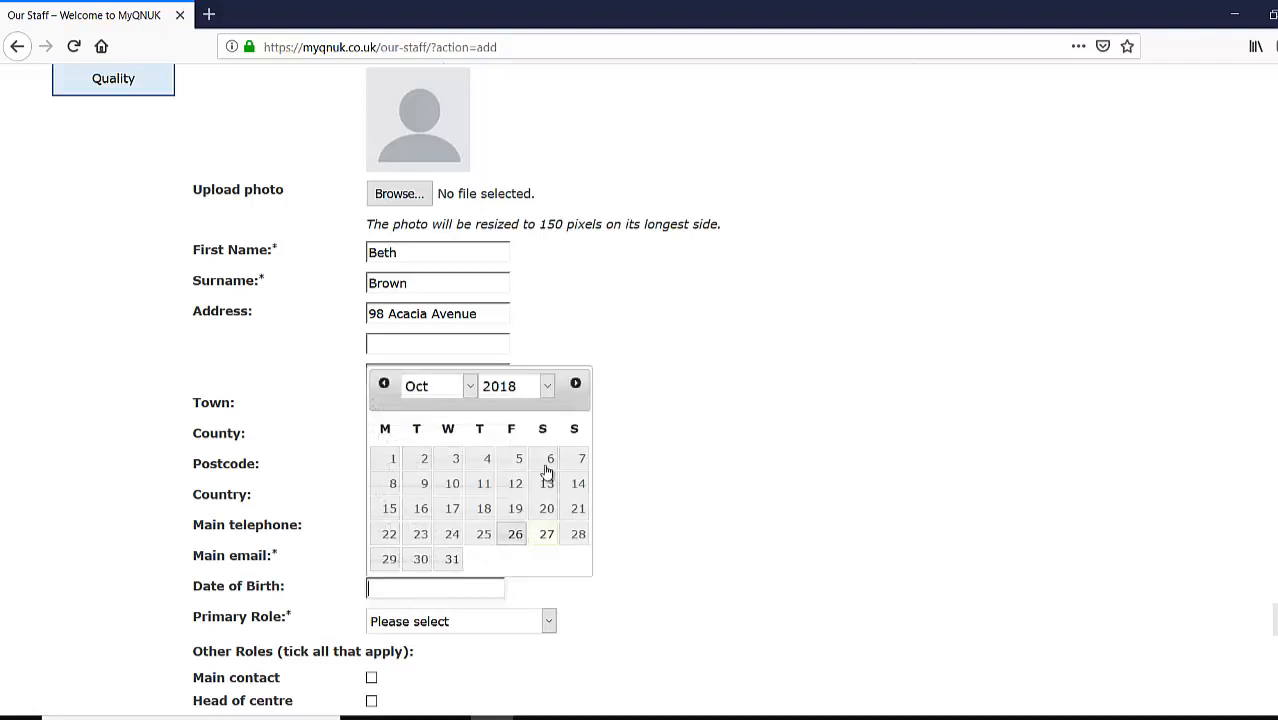
pyautogui.click(549, 390)
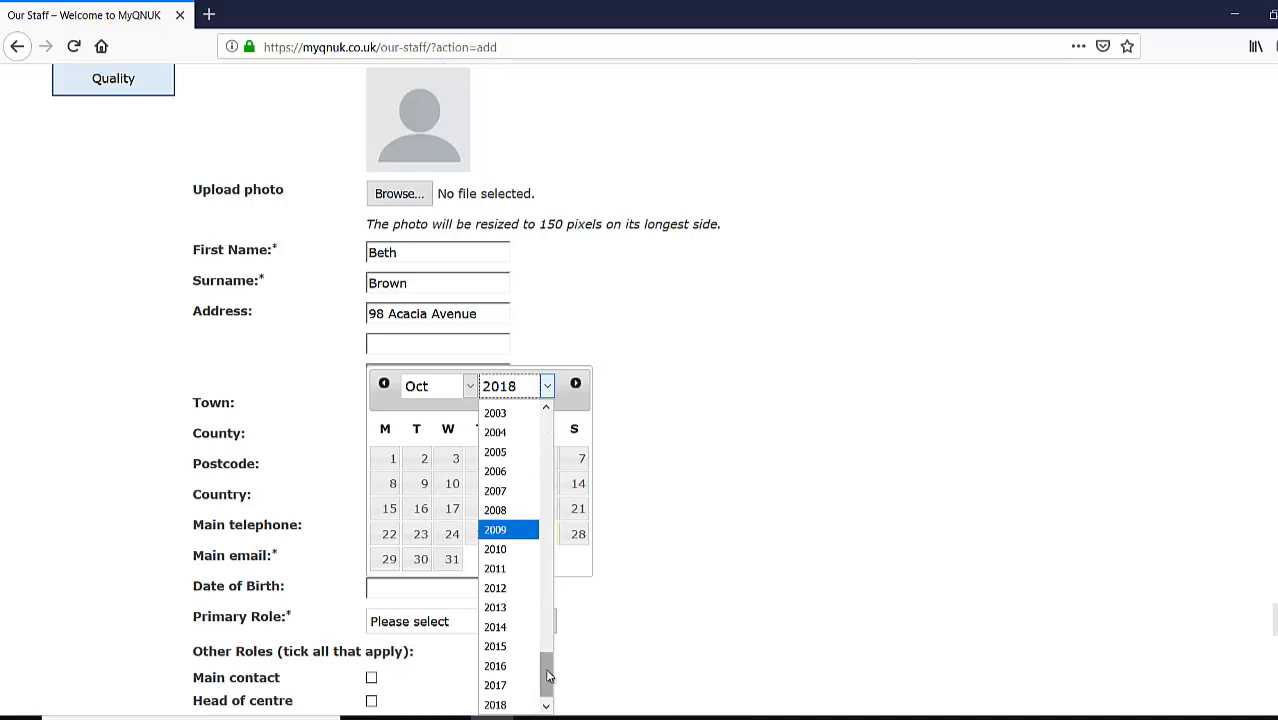
pyautogui.moveTo(547, 668); pyautogui.dragTo(540, 594)
pyautogui.click(495, 443)
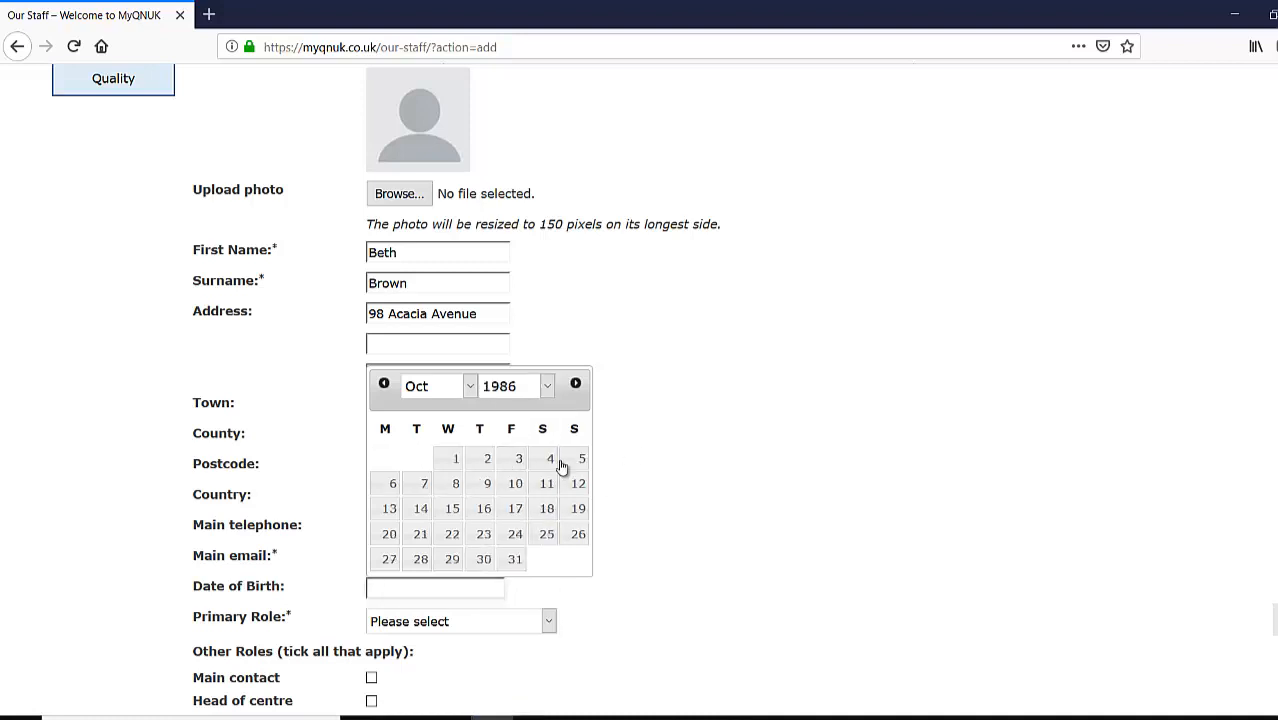
pyautogui.click(549, 458)
pyautogui.scroll(-3, 577, 430)
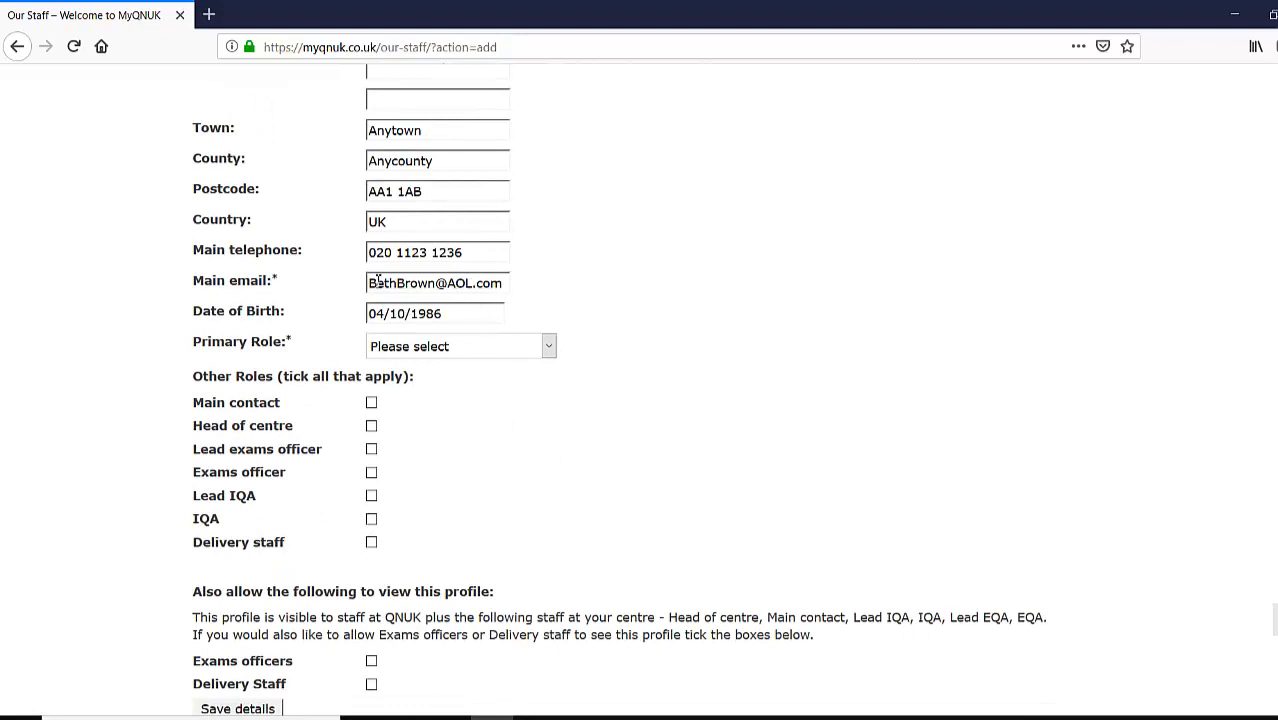
pyautogui.moveTo(378, 283); pyautogui.dragTo(525, 297)
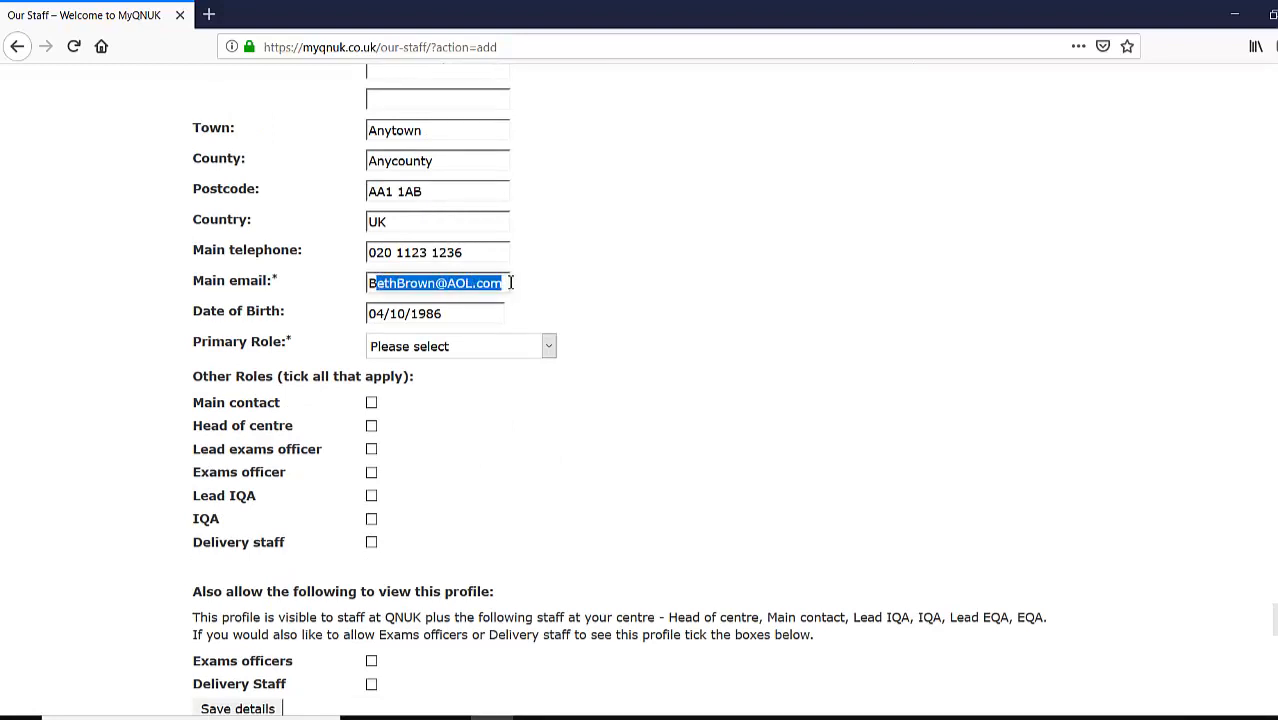
pyautogui.click(542, 290)
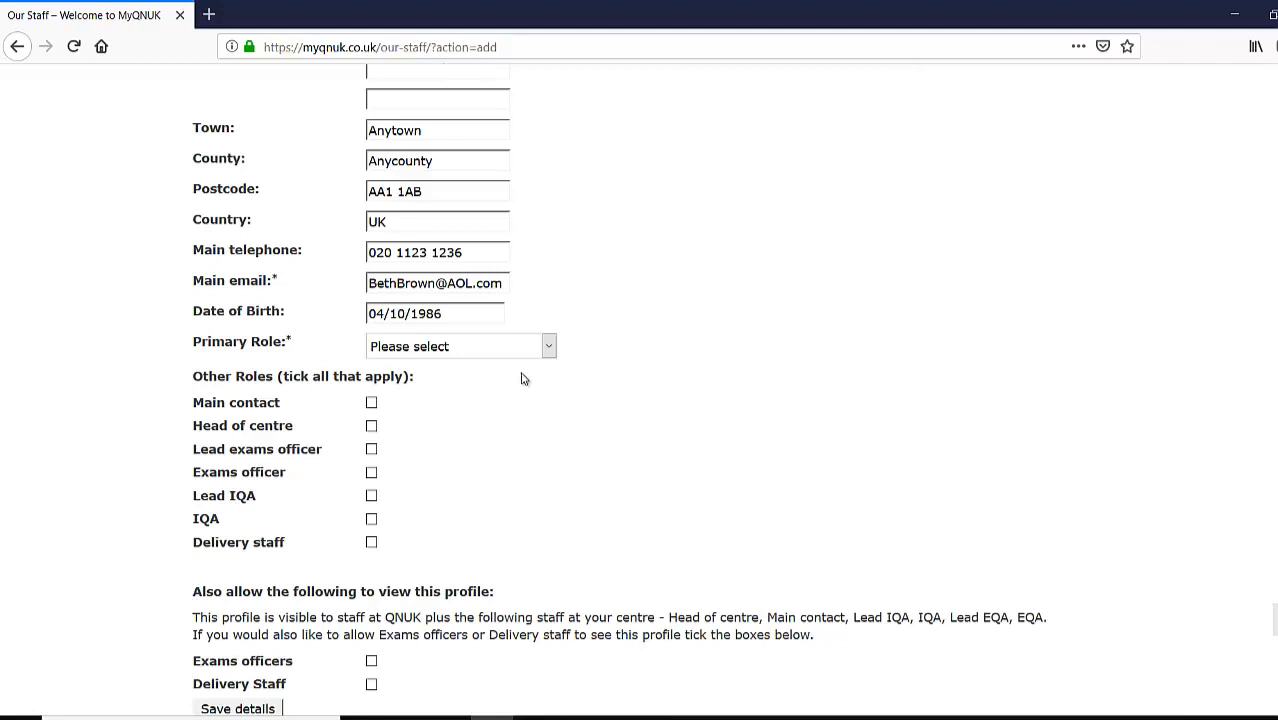
# - Make IQA the primary role, add Delivery staff as another role, and save the record
pyautogui.click(548, 350)
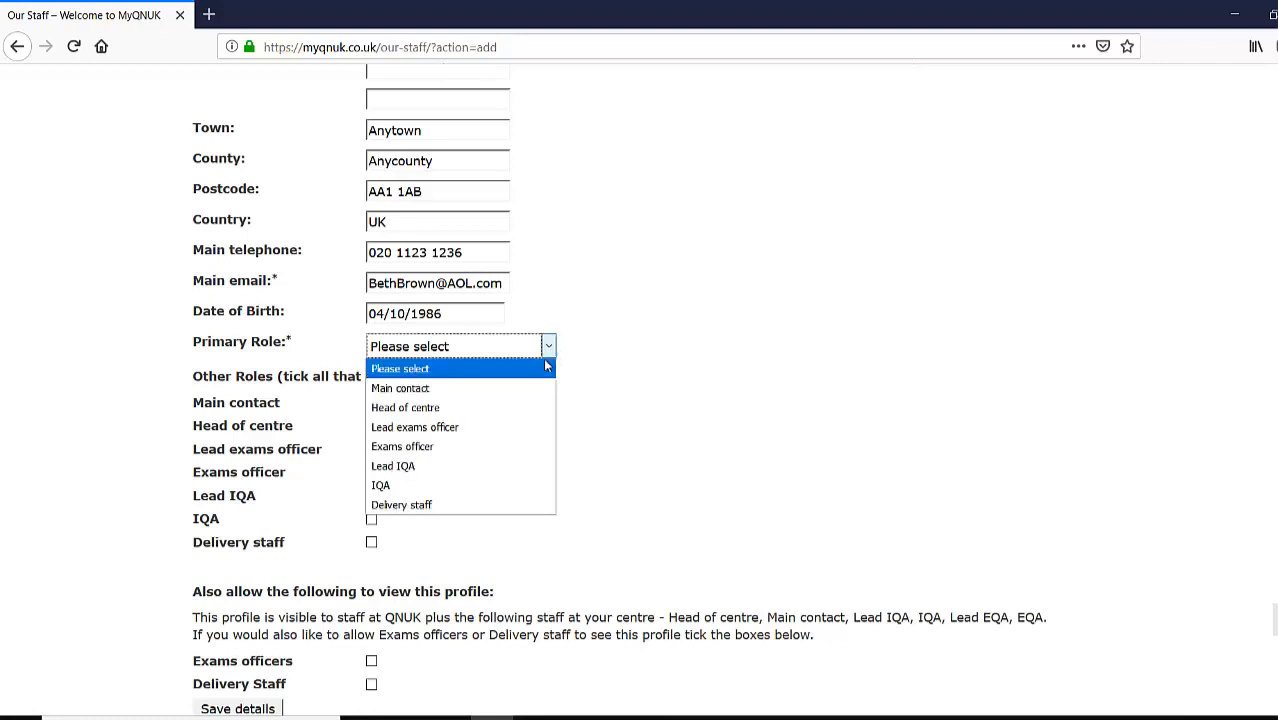
pyautogui.click(495, 484)
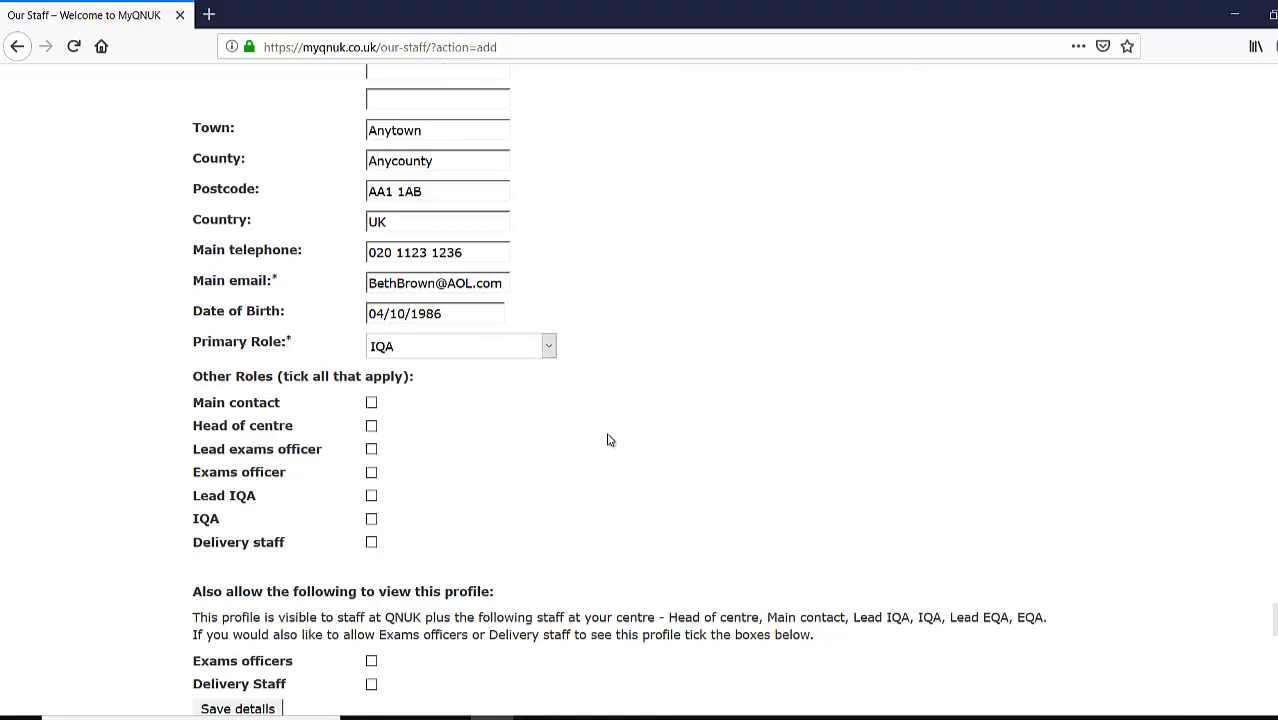
pyautogui.click(371, 544)
pyautogui.scroll(-2, 578, 483)
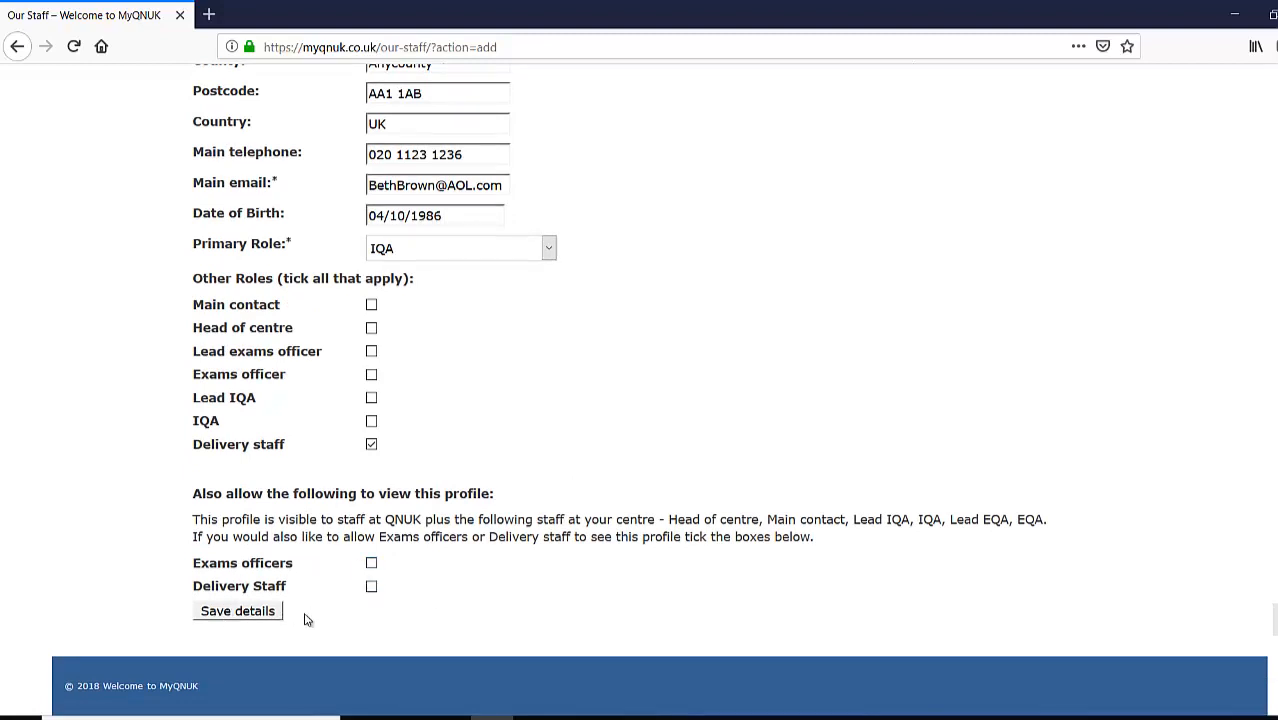
pyautogui.click(250, 613)
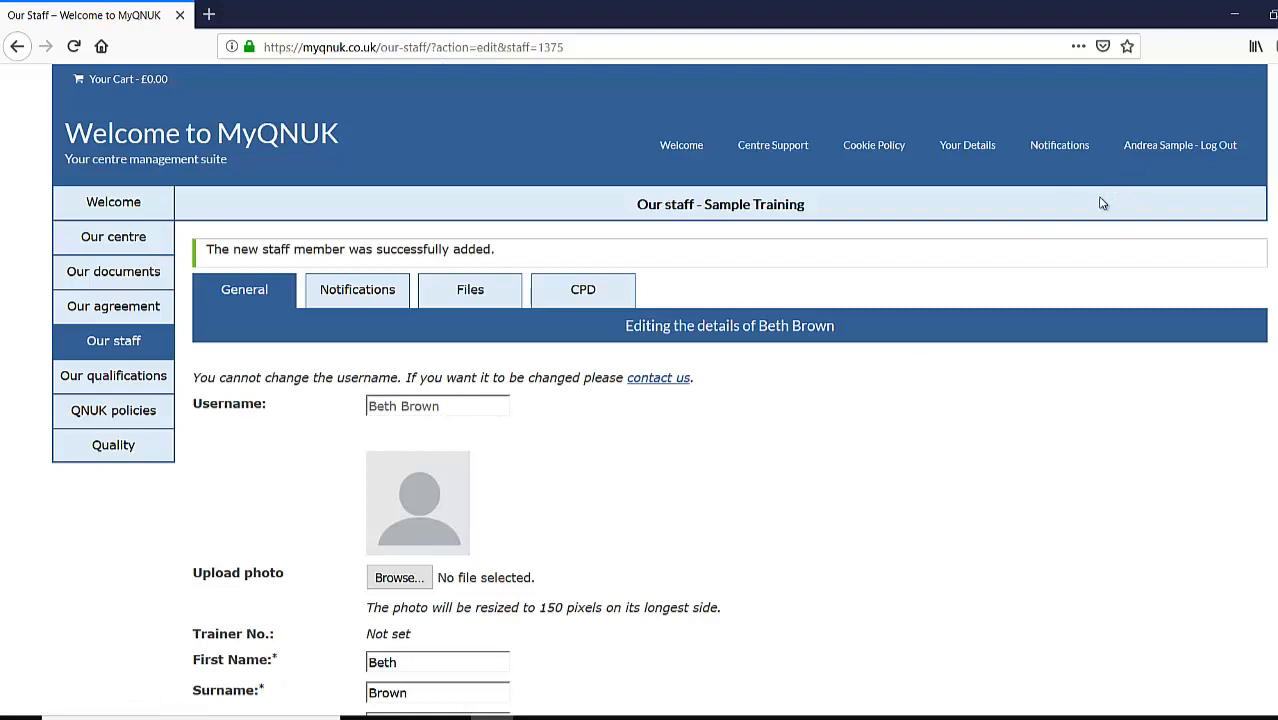
# - Upload Level 4 IQA.pdf from the staff member's folder as a Certificate described 'Level 4 IQA'
pyautogui.click(492, 296)
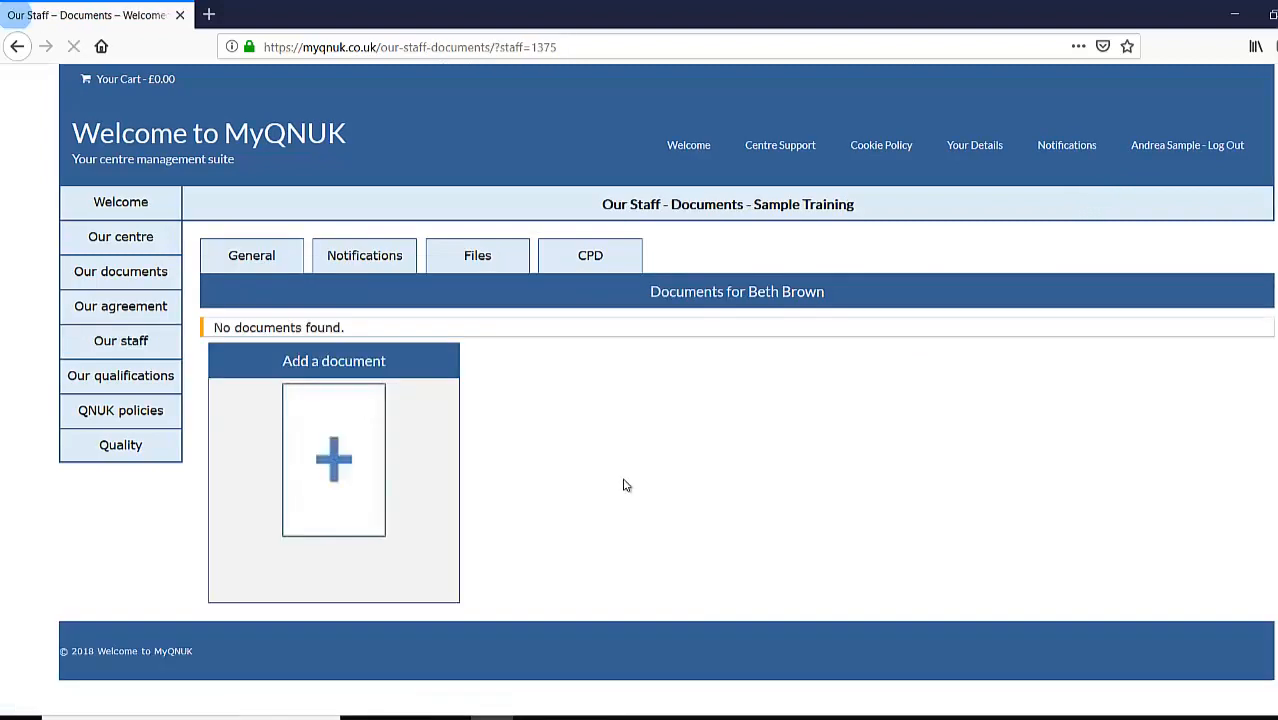
pyautogui.click(392, 476)
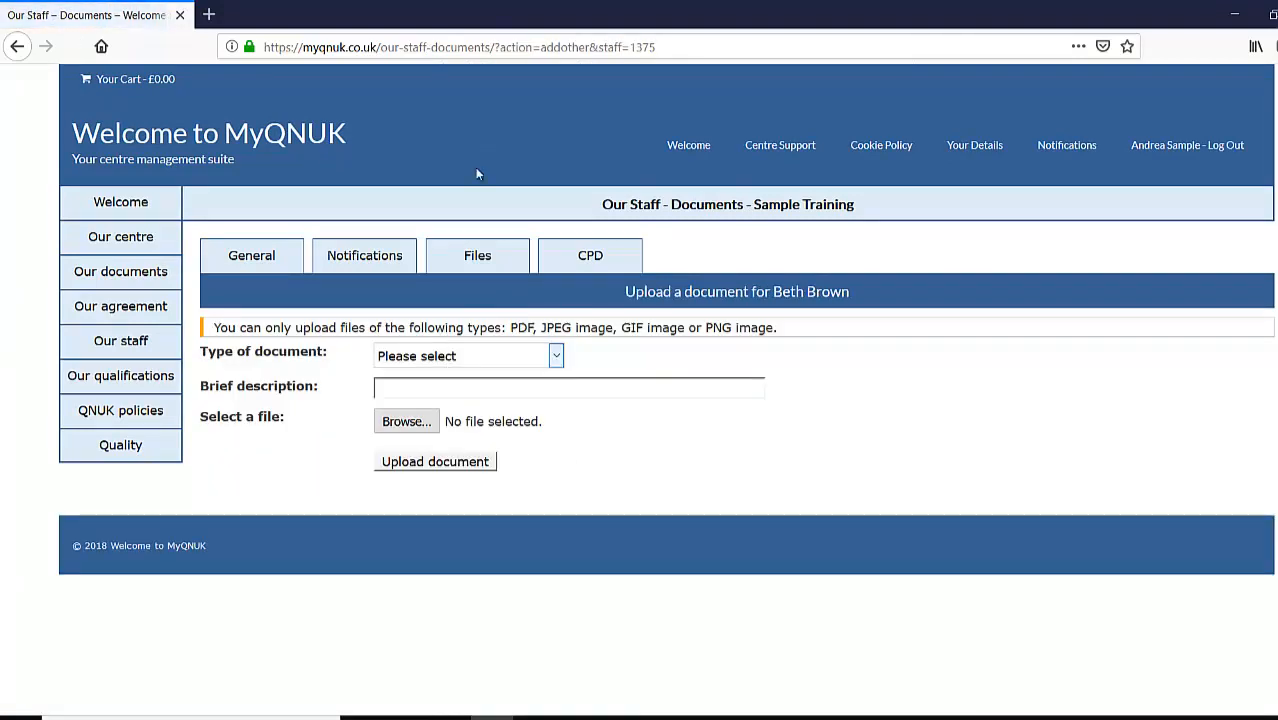
pyautogui.click(557, 357)
pyautogui.click(450, 414)
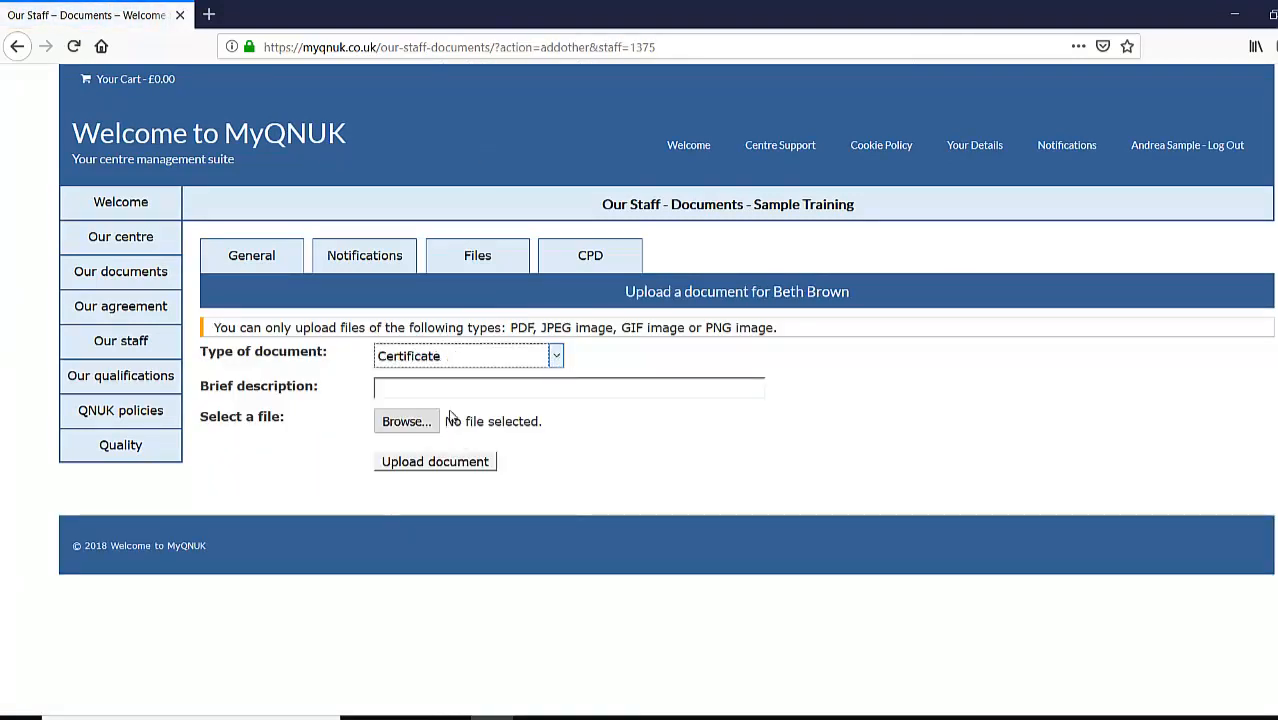
pyautogui.click(439, 389)
pyautogui.write('Level 4 IQA')
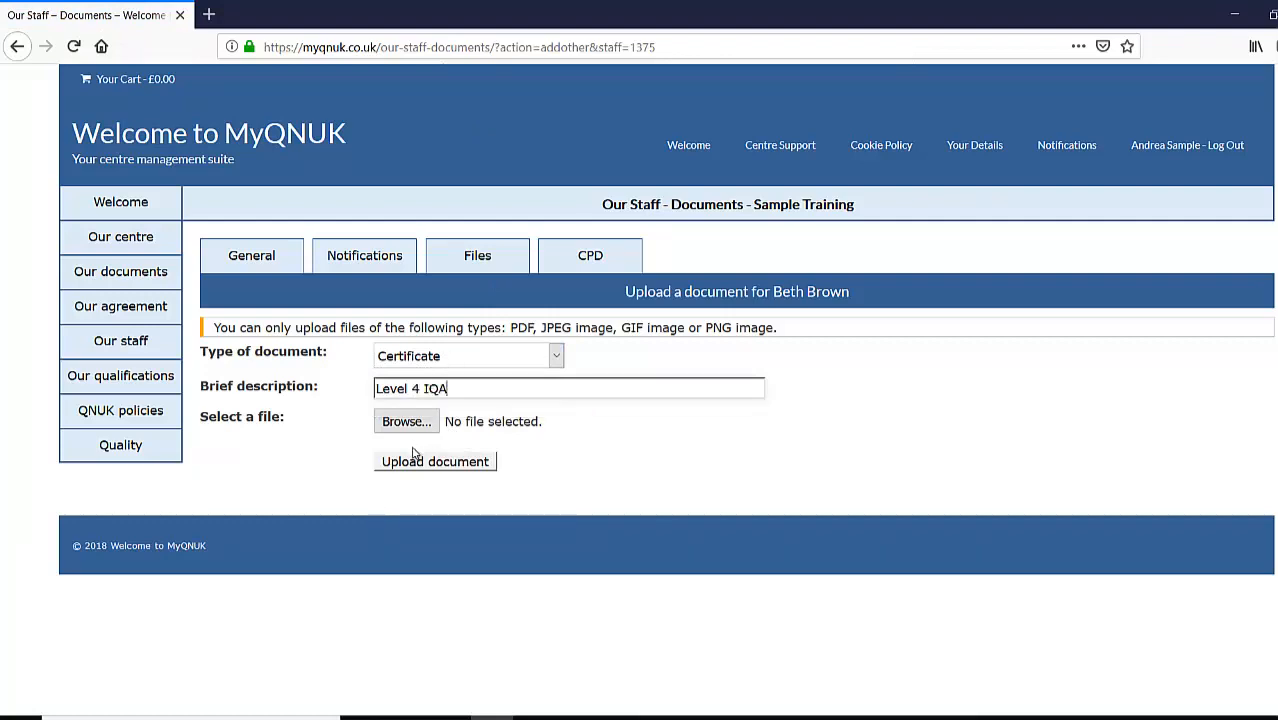
pyautogui.click(405, 421)
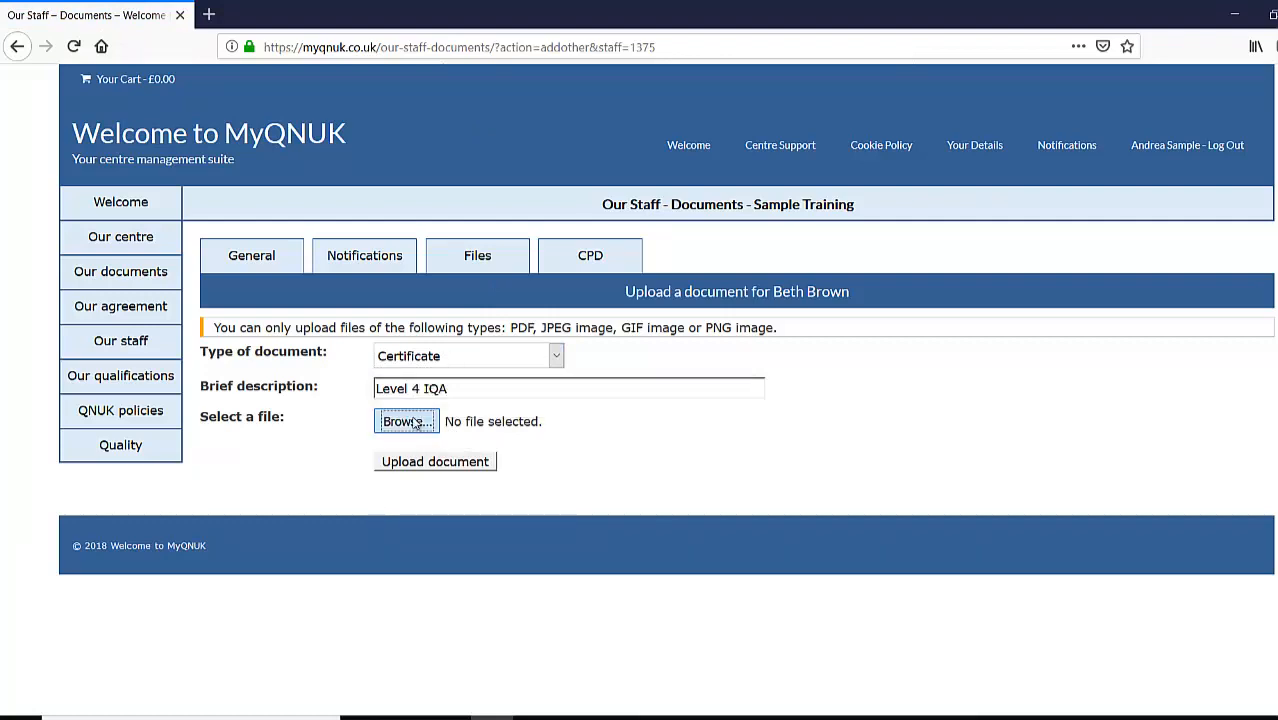
pyautogui.click(285, 41)
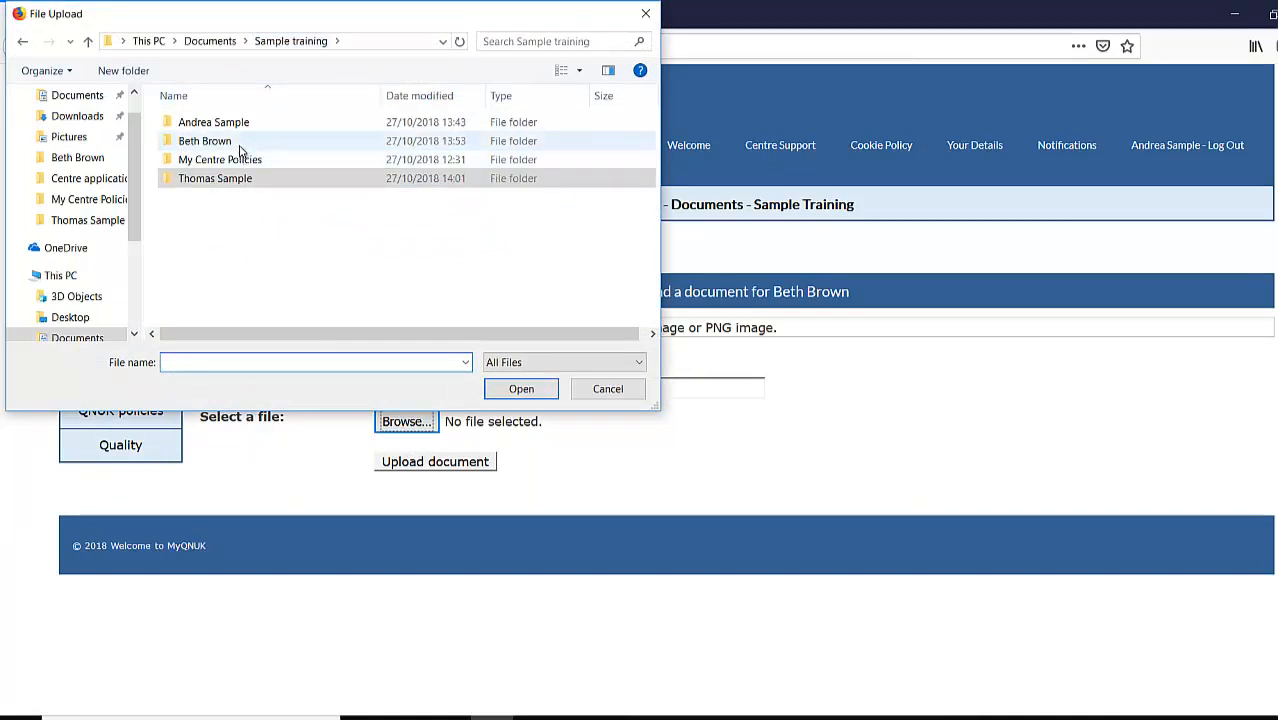
pyautogui.doubleClick(245, 141)
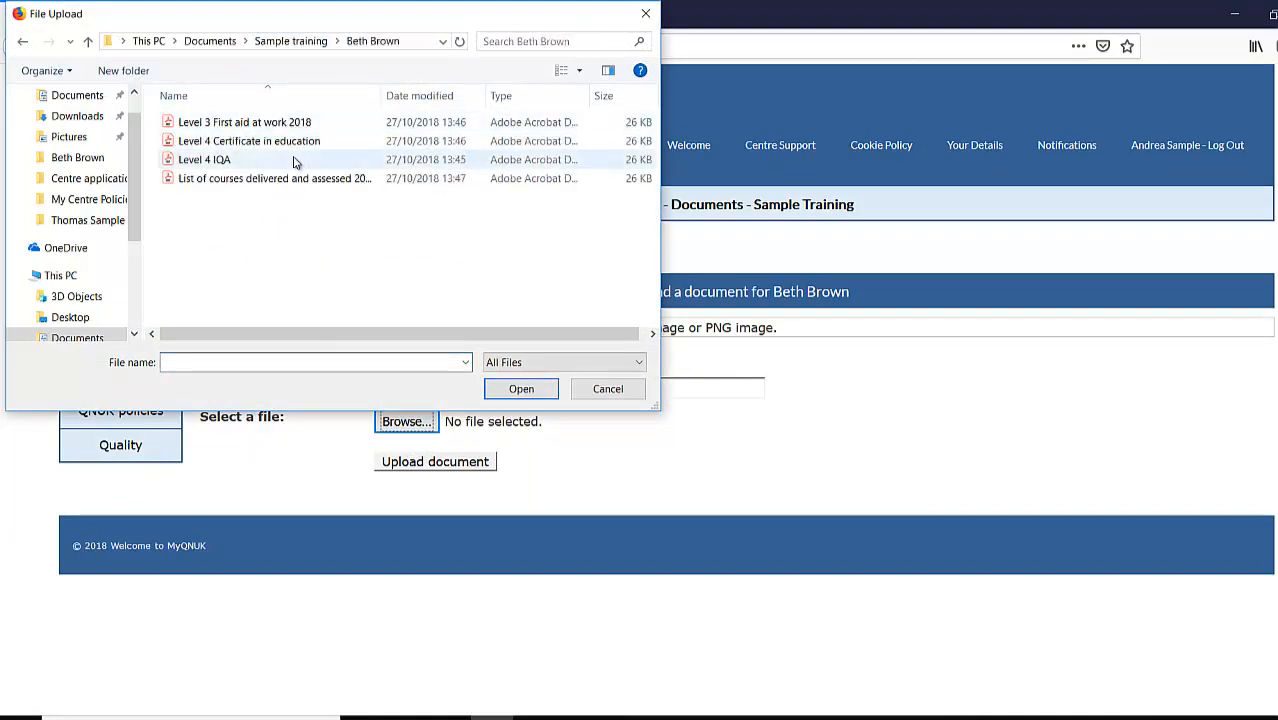
pyautogui.click(298, 160)
pyautogui.click(521, 389)
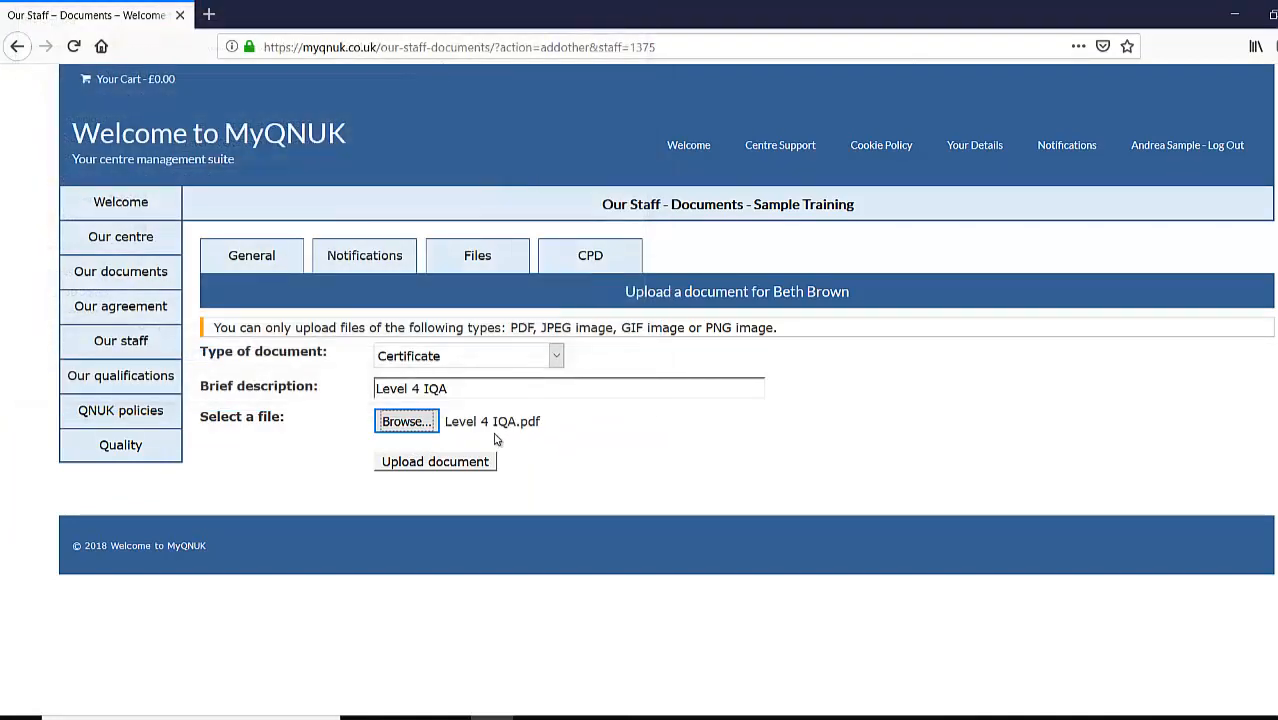
pyautogui.click(441, 462)
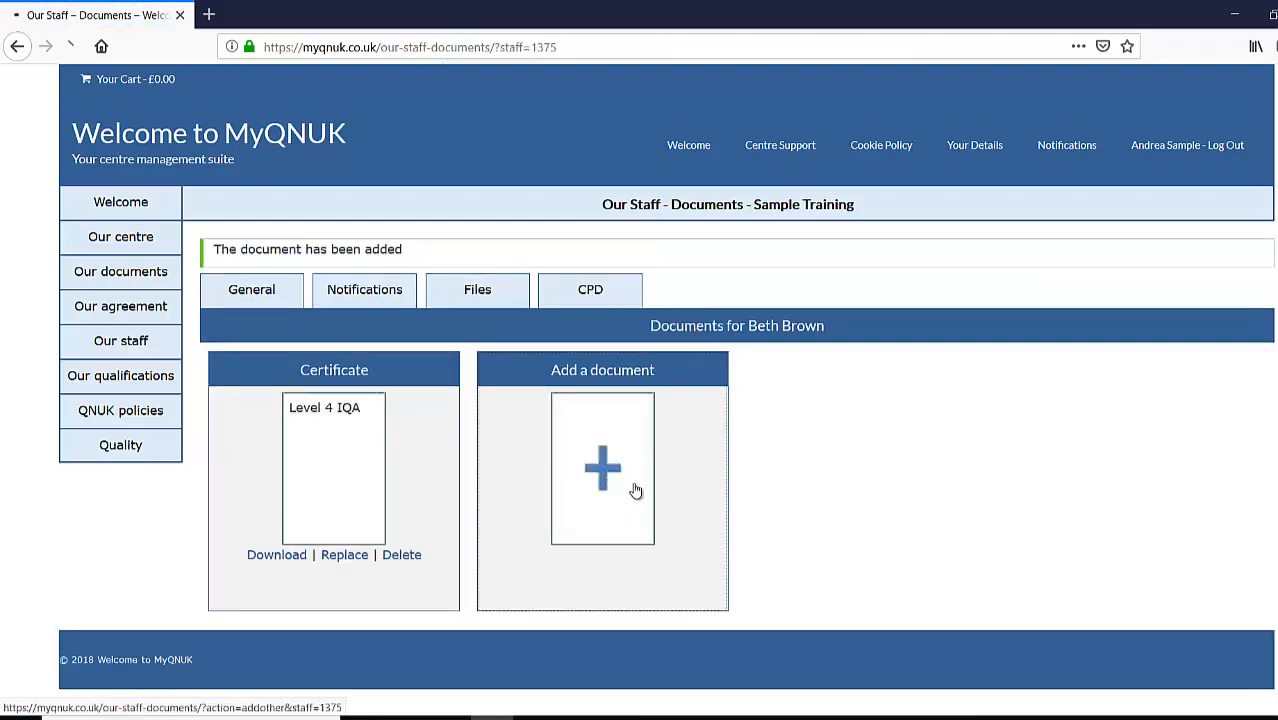
# - Upload 'Level 4 Certificate in education.pdf' as a Certificate described 'Level 4 Certificate in Education'
pyautogui.click(634, 493)
pyautogui.click(557, 361)
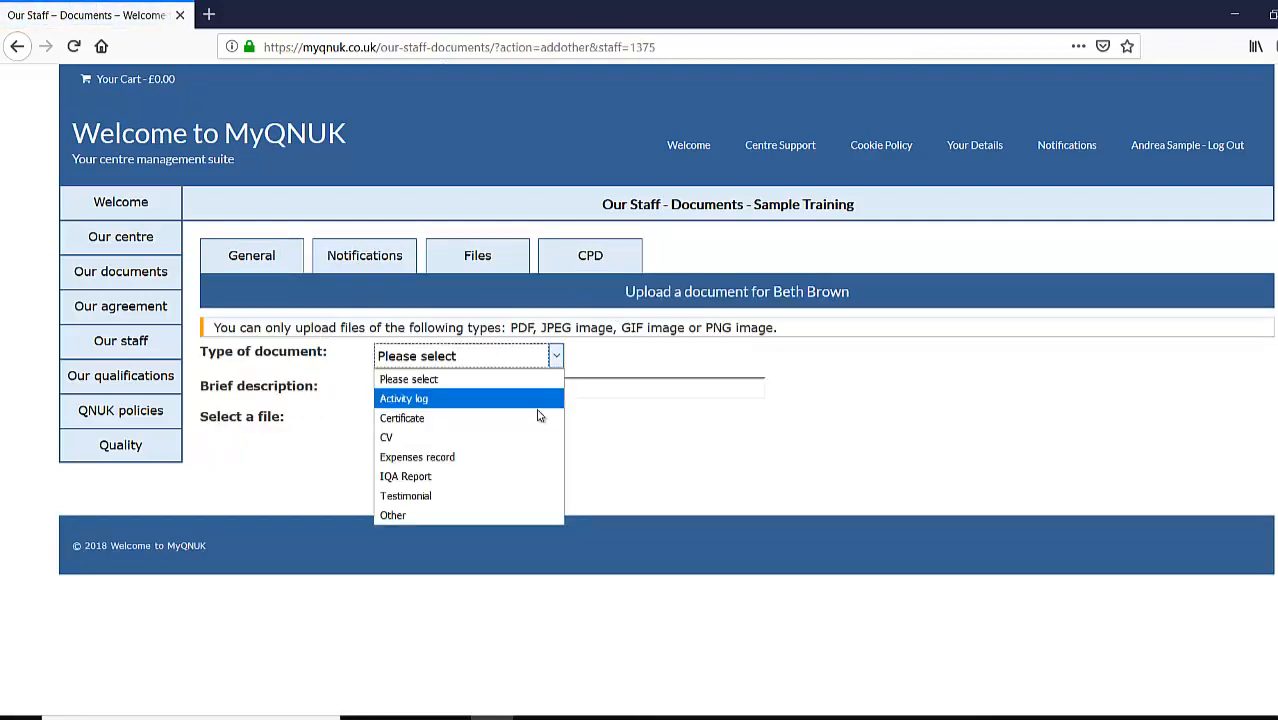
pyautogui.click(543, 417)
pyautogui.click(530, 387)
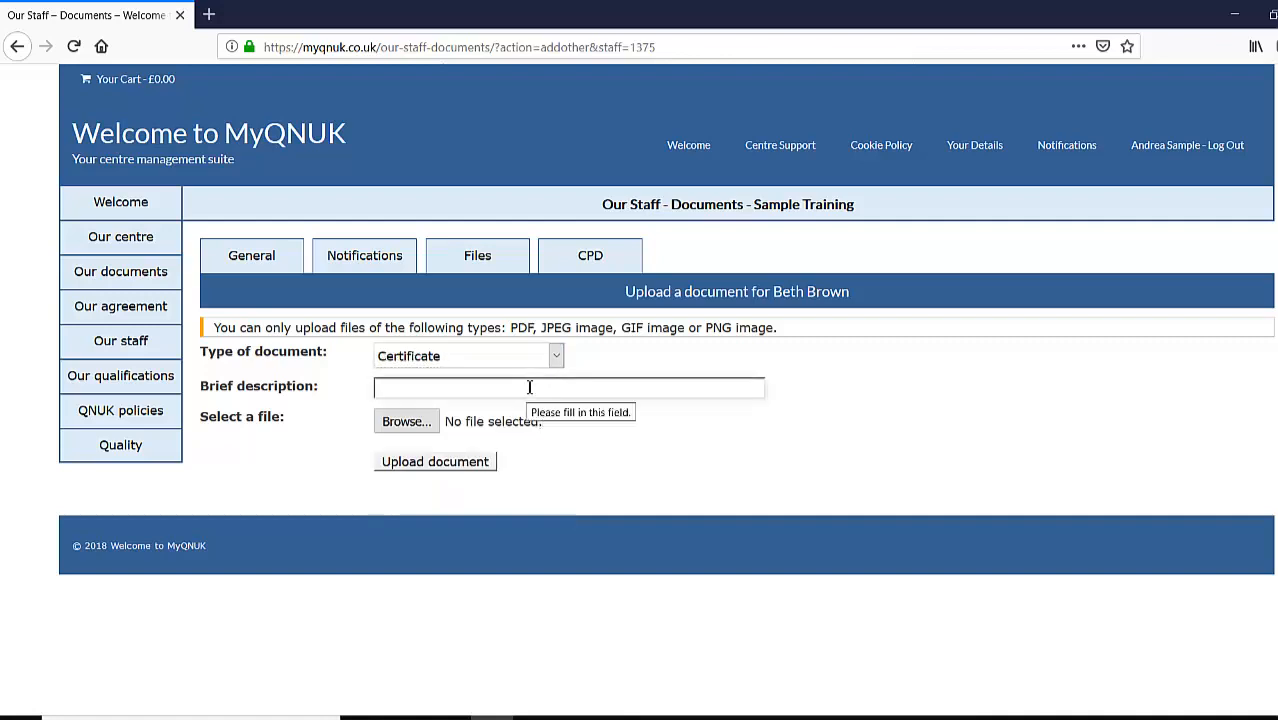
pyautogui.write('Level 4 C')
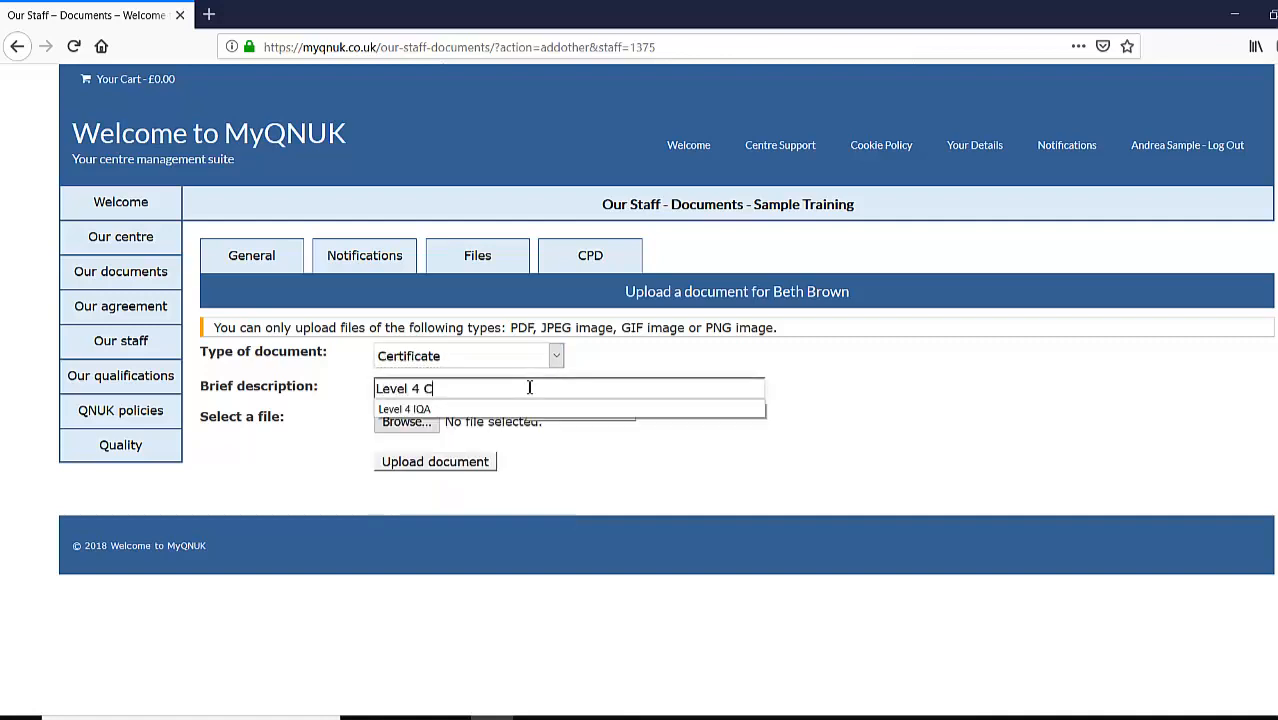
pyautogui.write('ertificate')
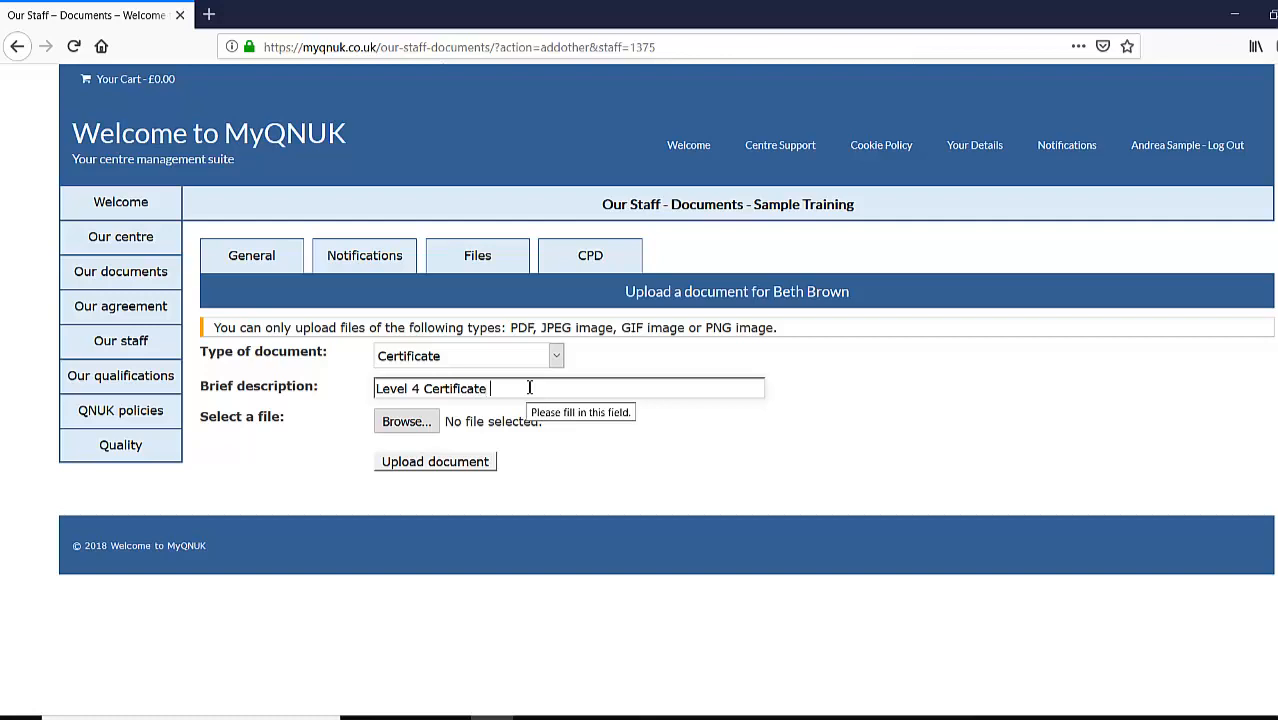
pyautogui.write(' in Education')
pyautogui.click(410, 421)
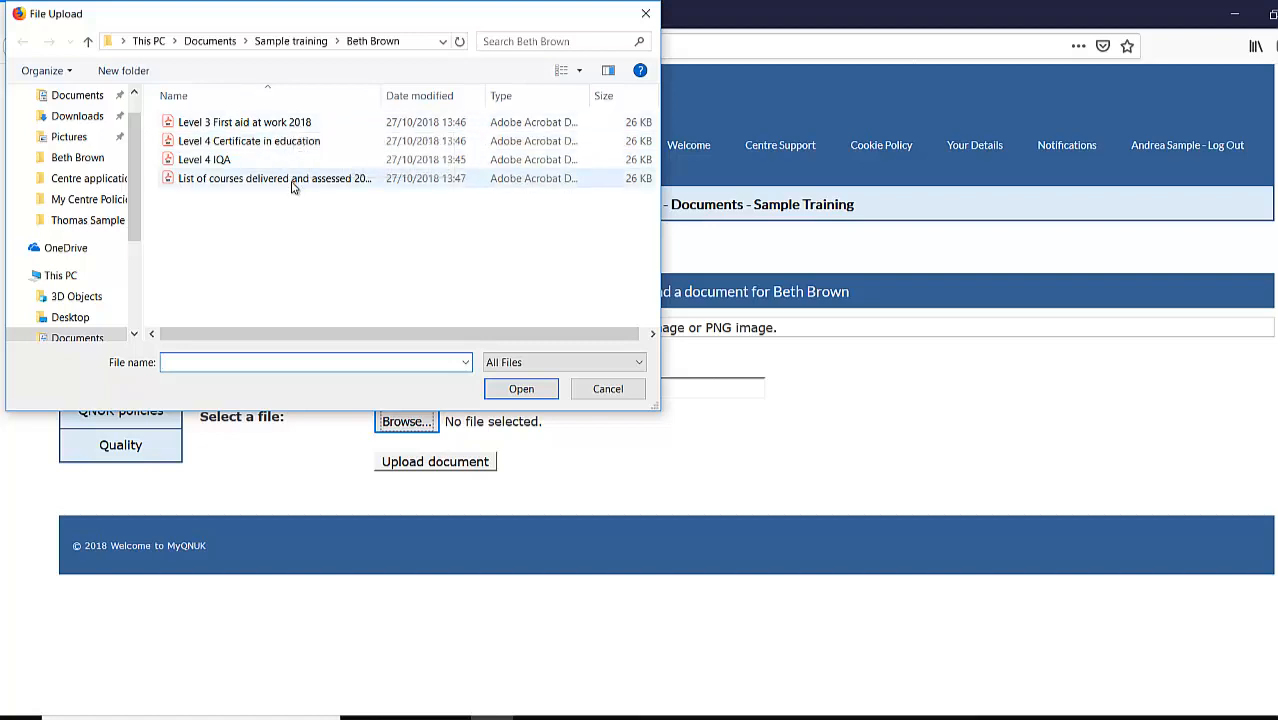
pyautogui.click(296, 141)
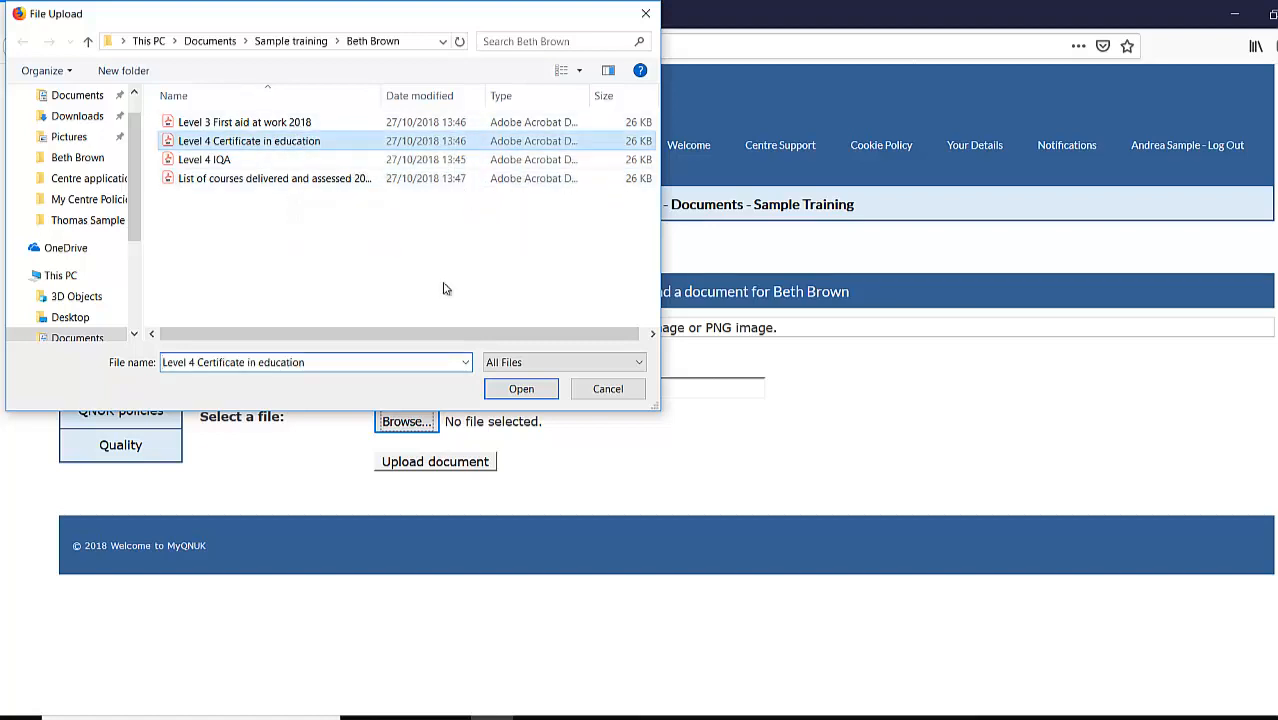
pyautogui.click(522, 389)
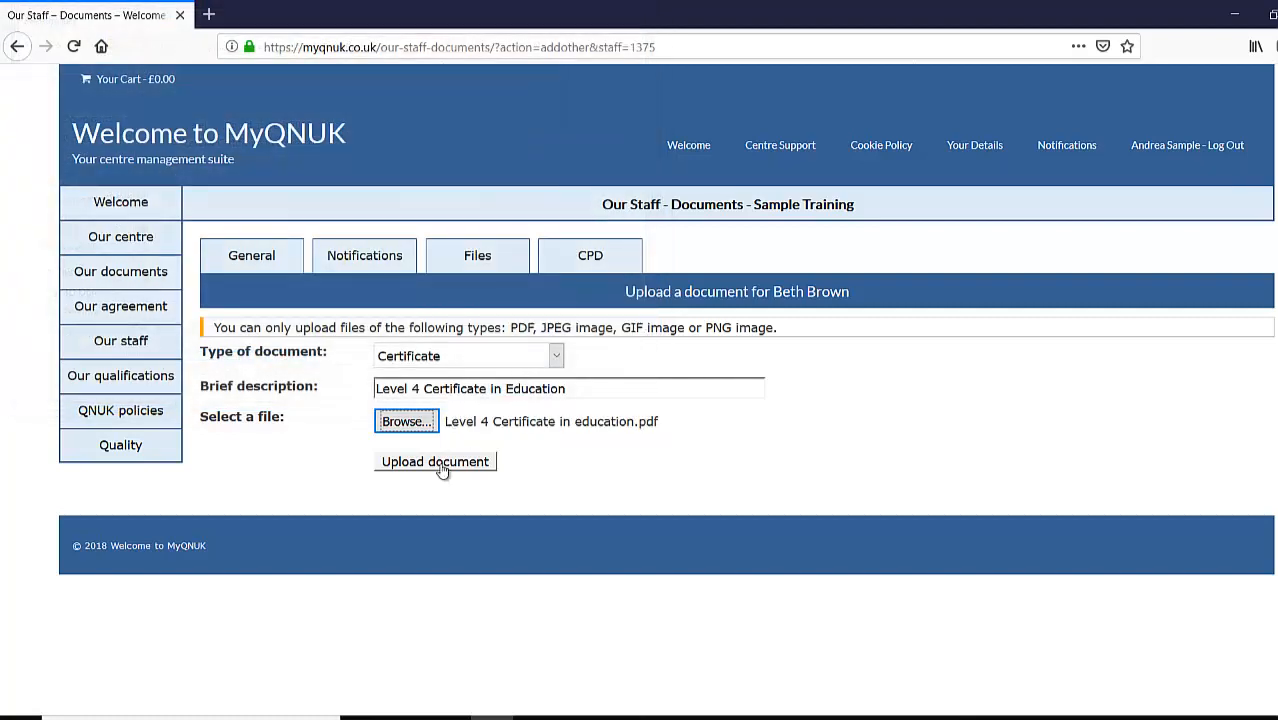
pyautogui.click(440, 465)
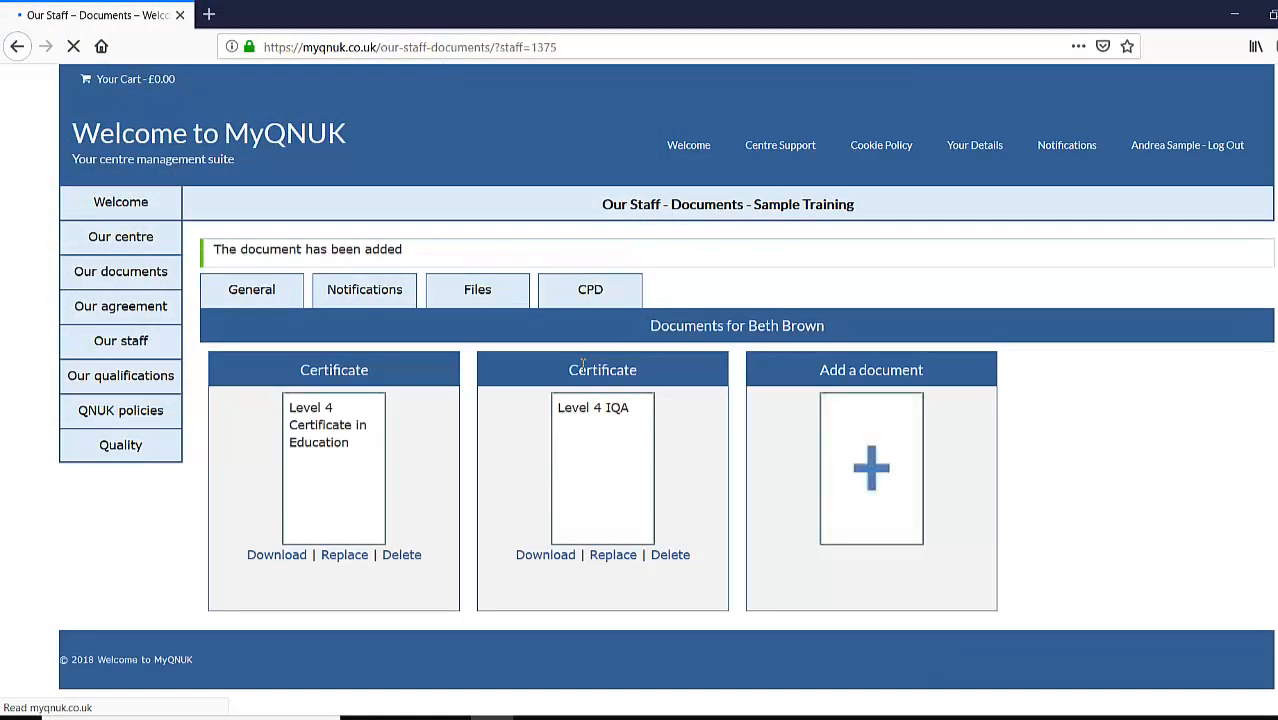
# - Upload the First aid PDF as a Certificate described 'Level 3 First aid at work 2018', correcting the year
pyautogui.click(872, 482)
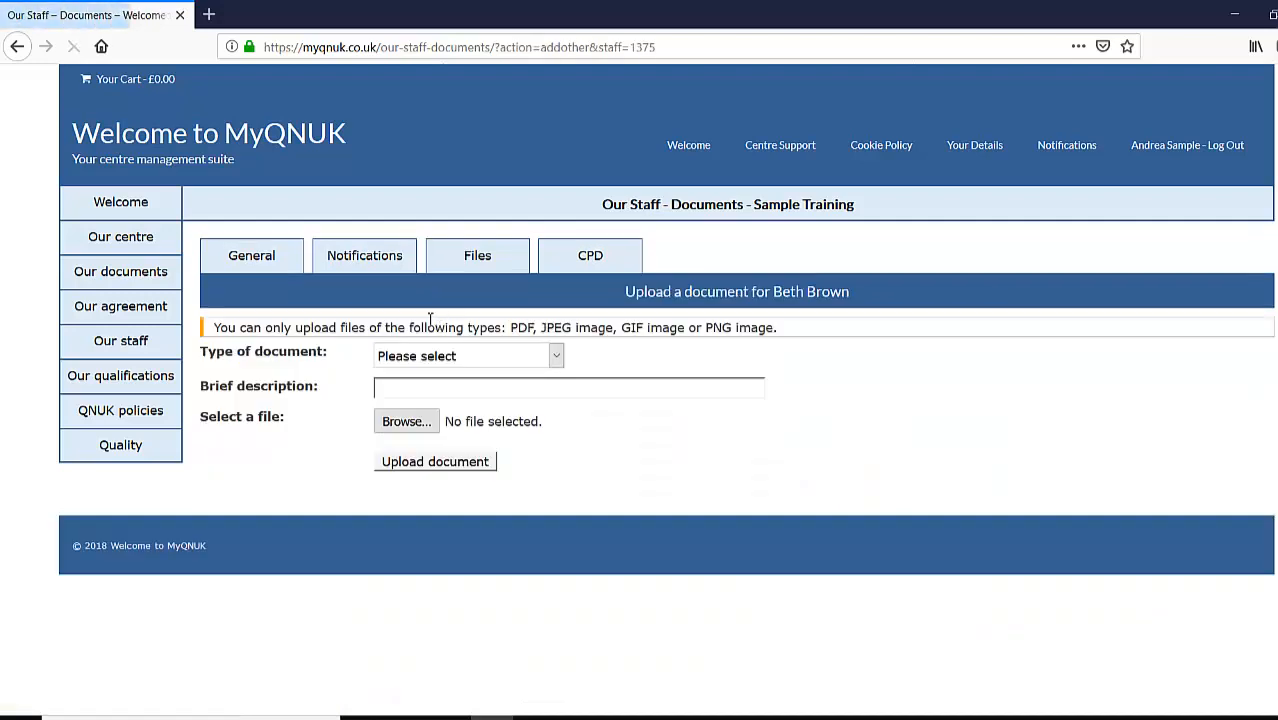
pyautogui.click(556, 356)
pyautogui.click(472, 414)
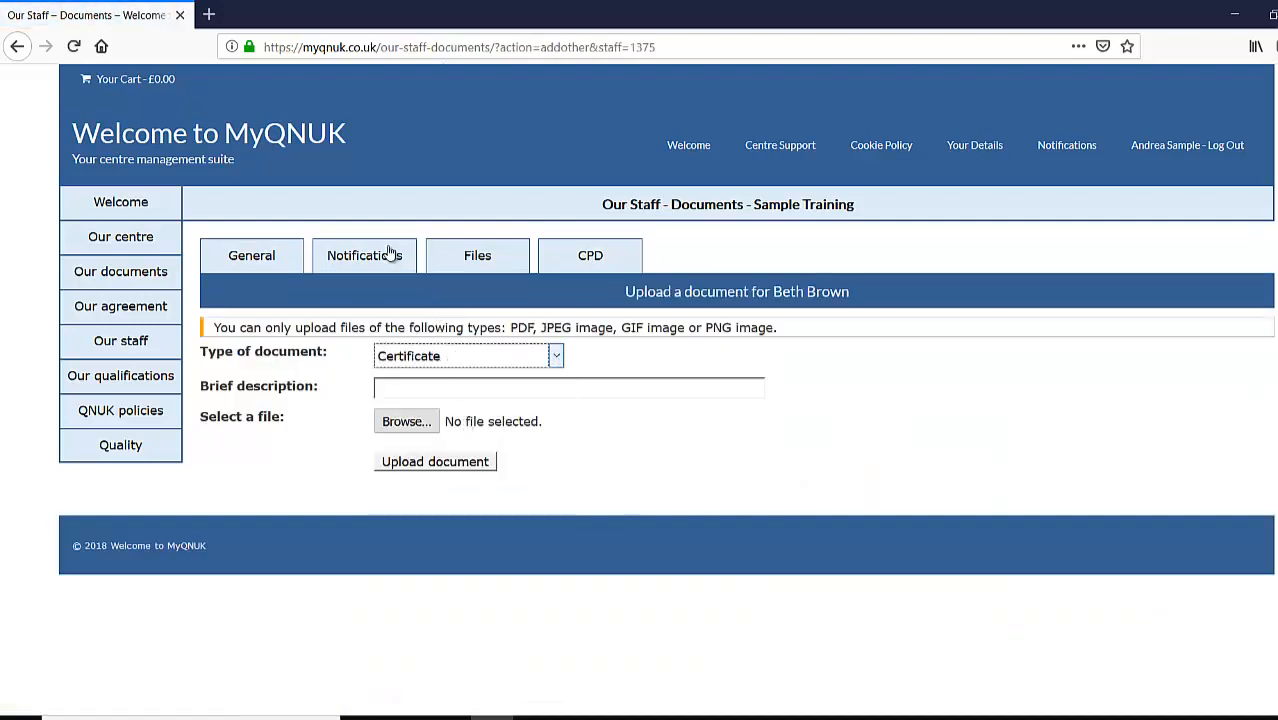
pyautogui.click(406, 385)
pyautogui.write('Lev')
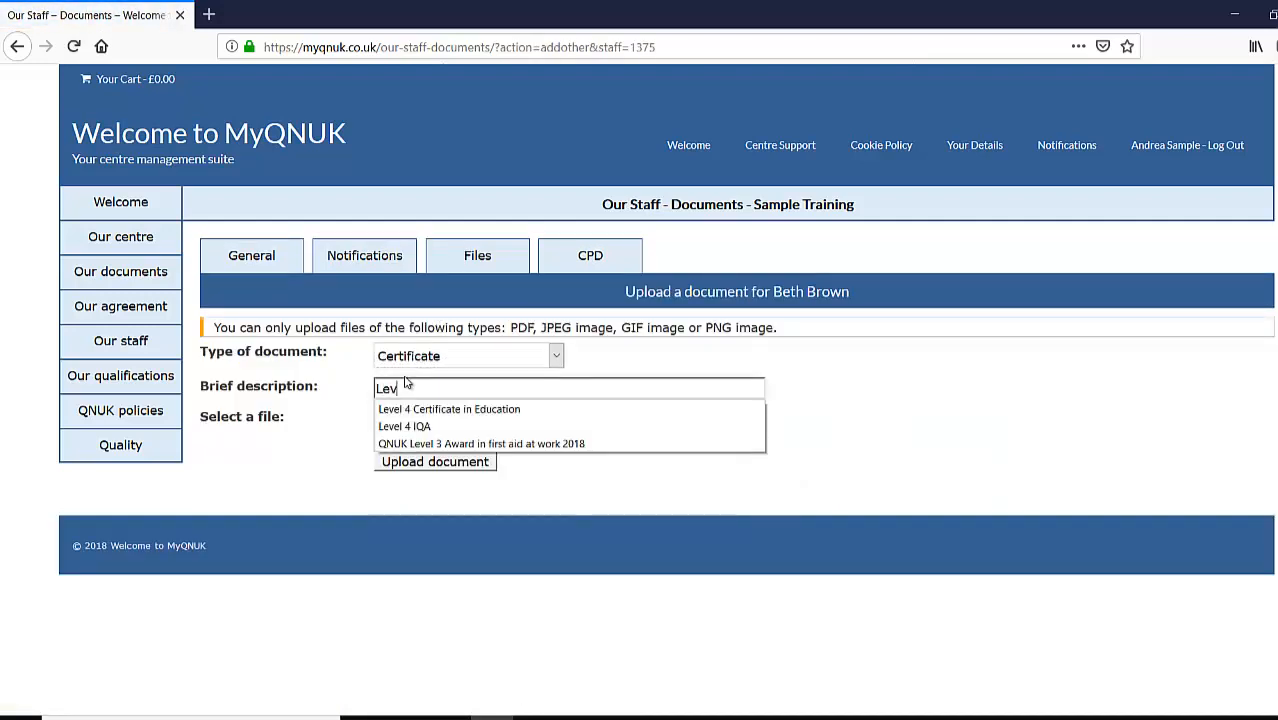
pyautogui.write('el 3 ')
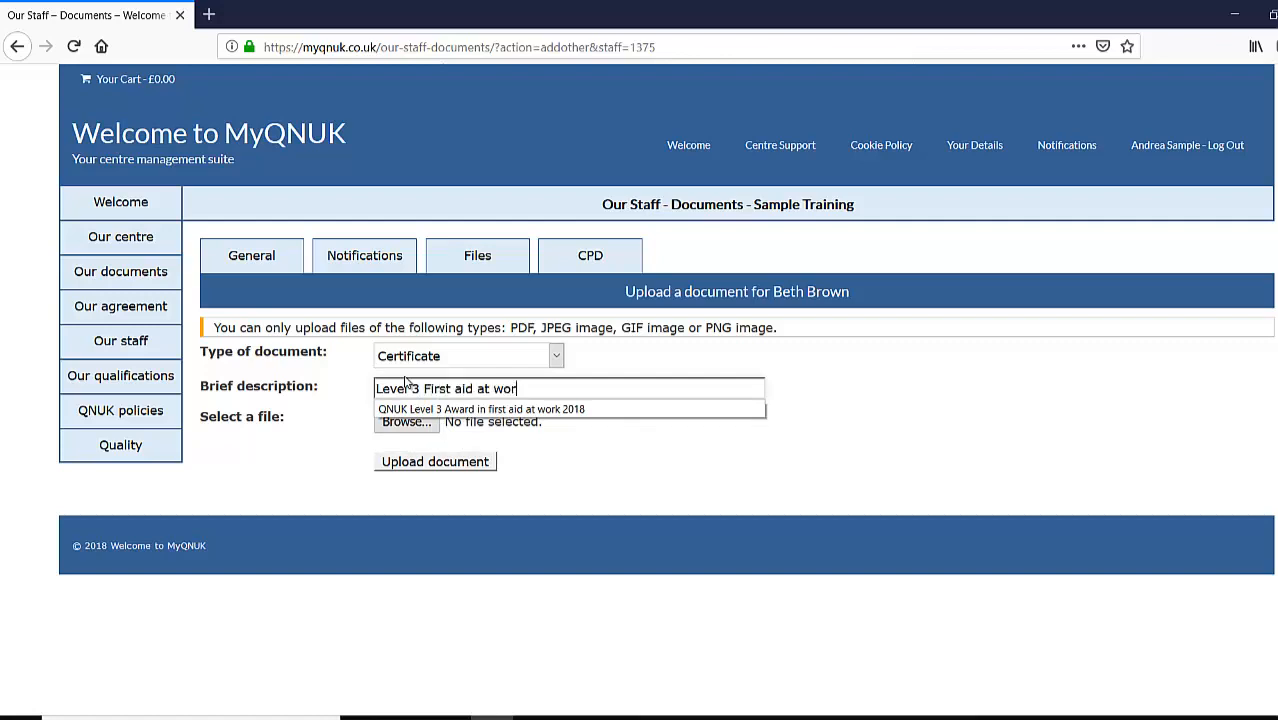
pyautogui.write('First aid at work 2017')
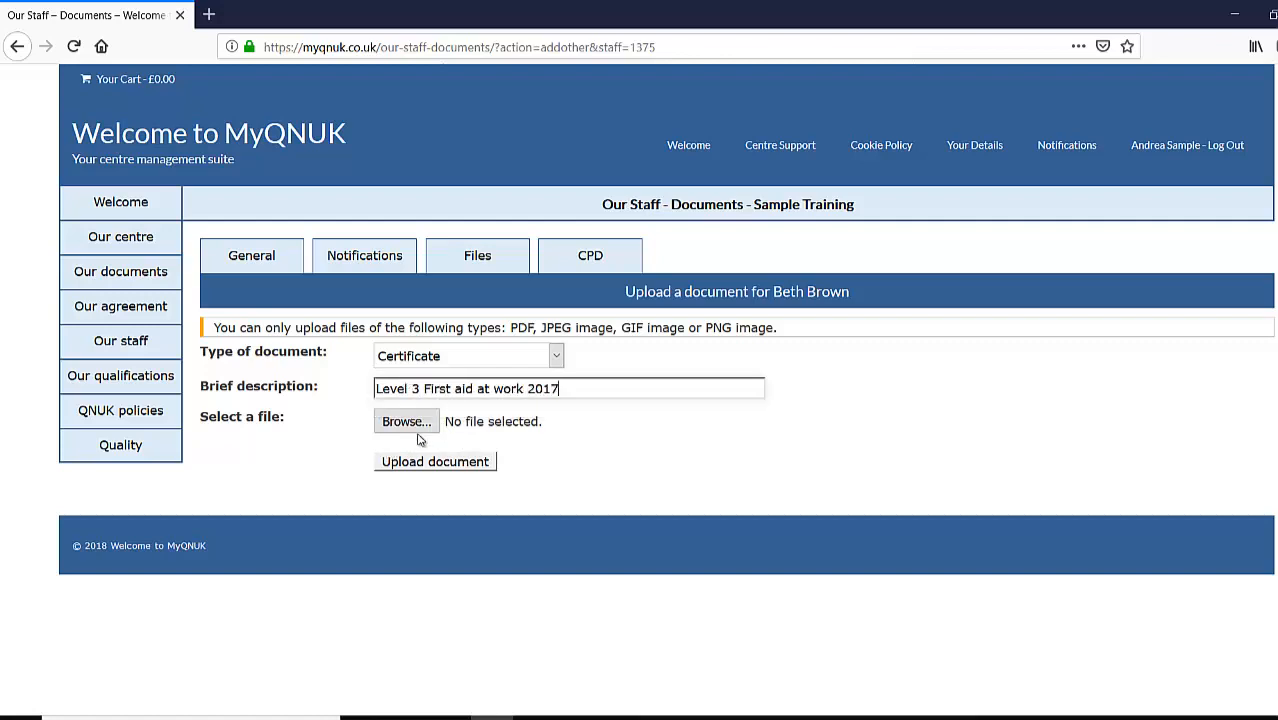
pyautogui.doubleClick(545, 390)
pyautogui.click(408, 420)
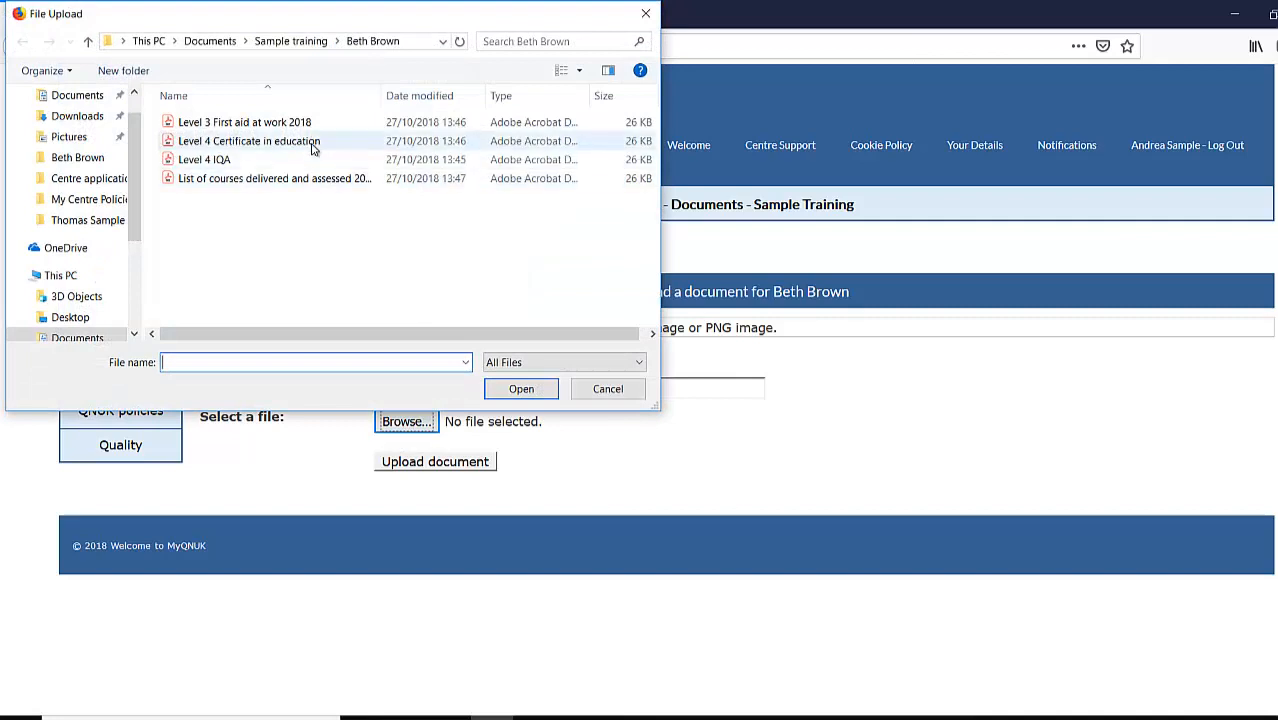
pyautogui.click(316, 126)
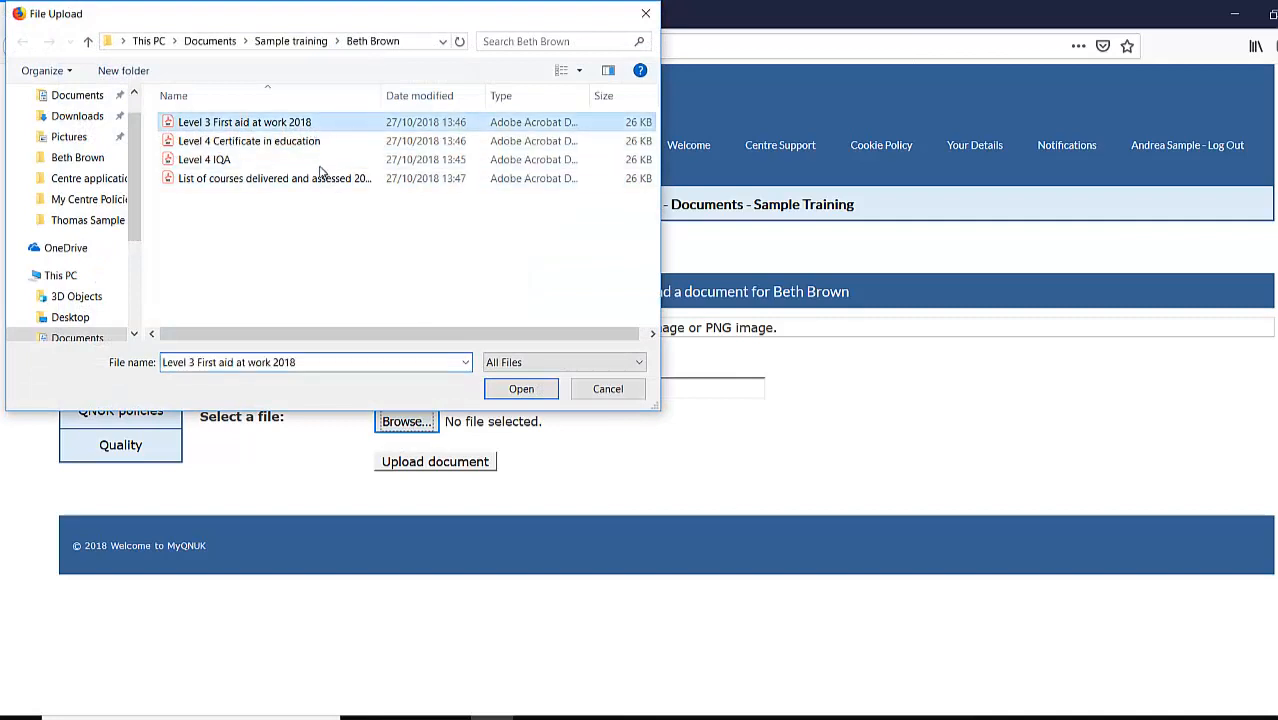
pyautogui.click(520, 390)
pyautogui.click(575, 390)
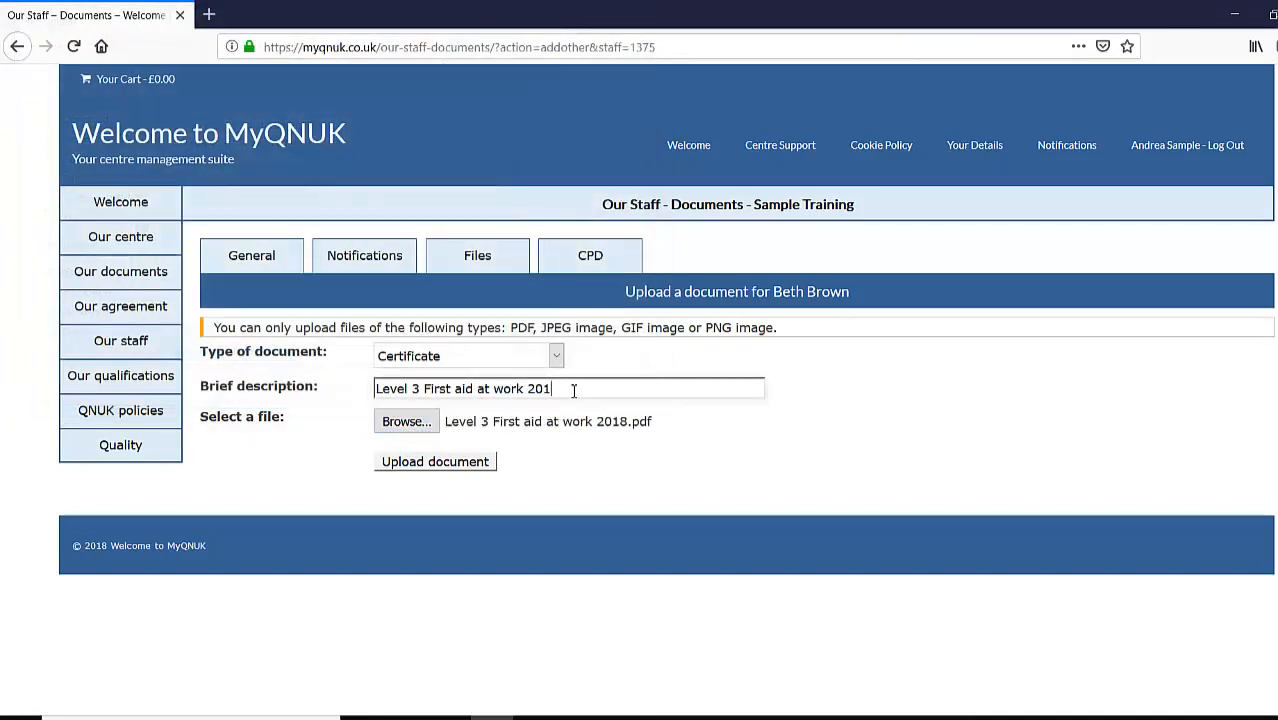
pyautogui.write('8')
pyautogui.click(630, 473)
pyautogui.click(415, 469)
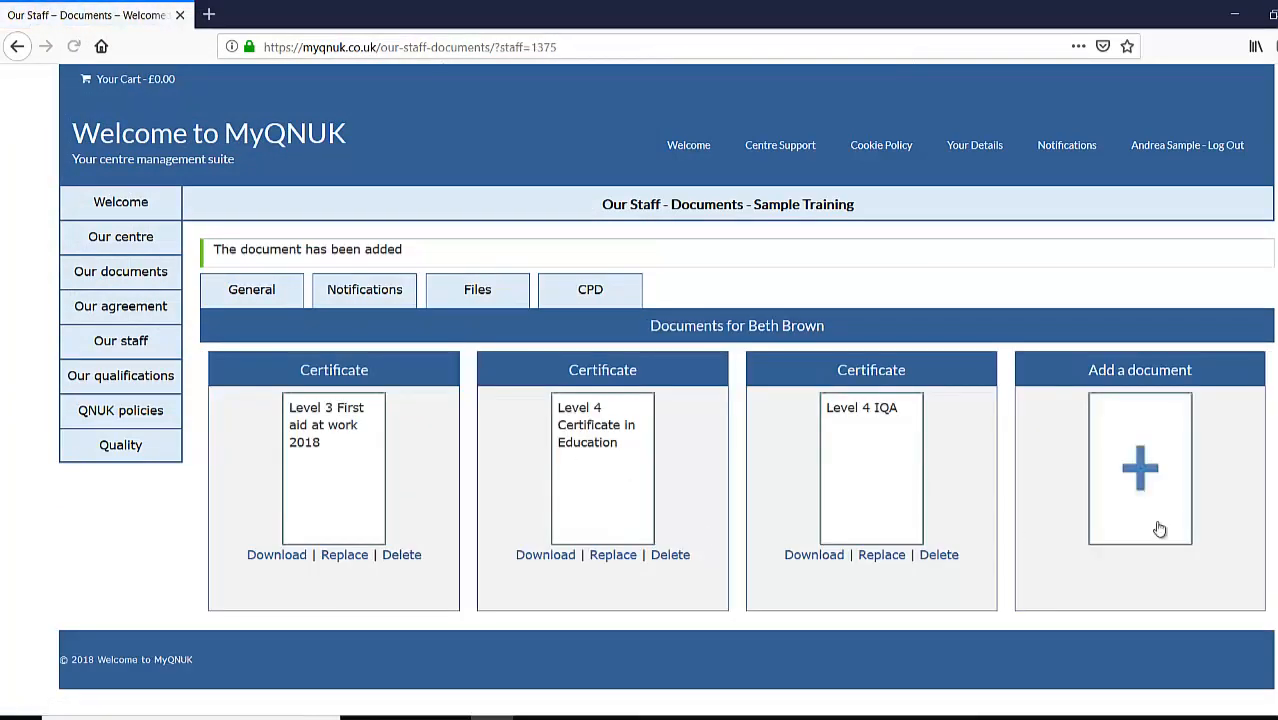
pyautogui.click(1162, 490)
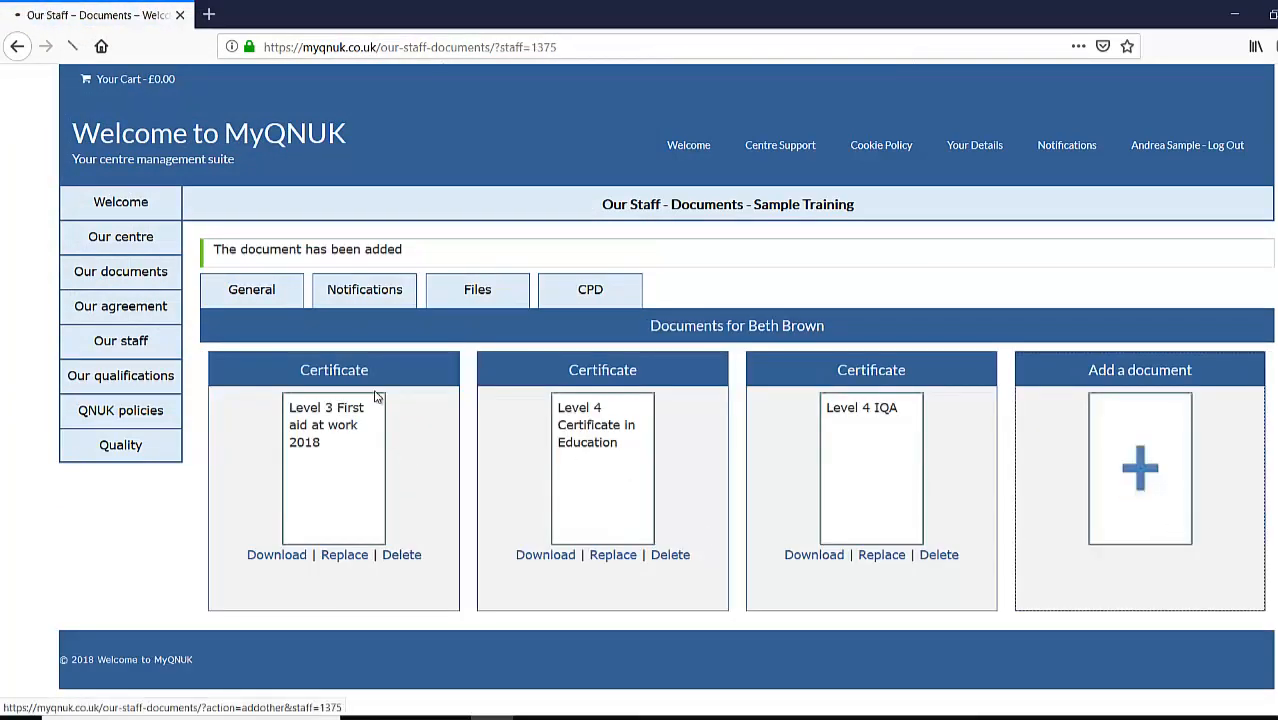
# - Clear the stray link text from the new document's brief description field
pyautogui.moveTo(575, 262); pyautogui.dragTo(212, 390)
pyautogui.click(556, 356)
pyautogui.click(452, 418)
pyautogui.press('BackSpace')
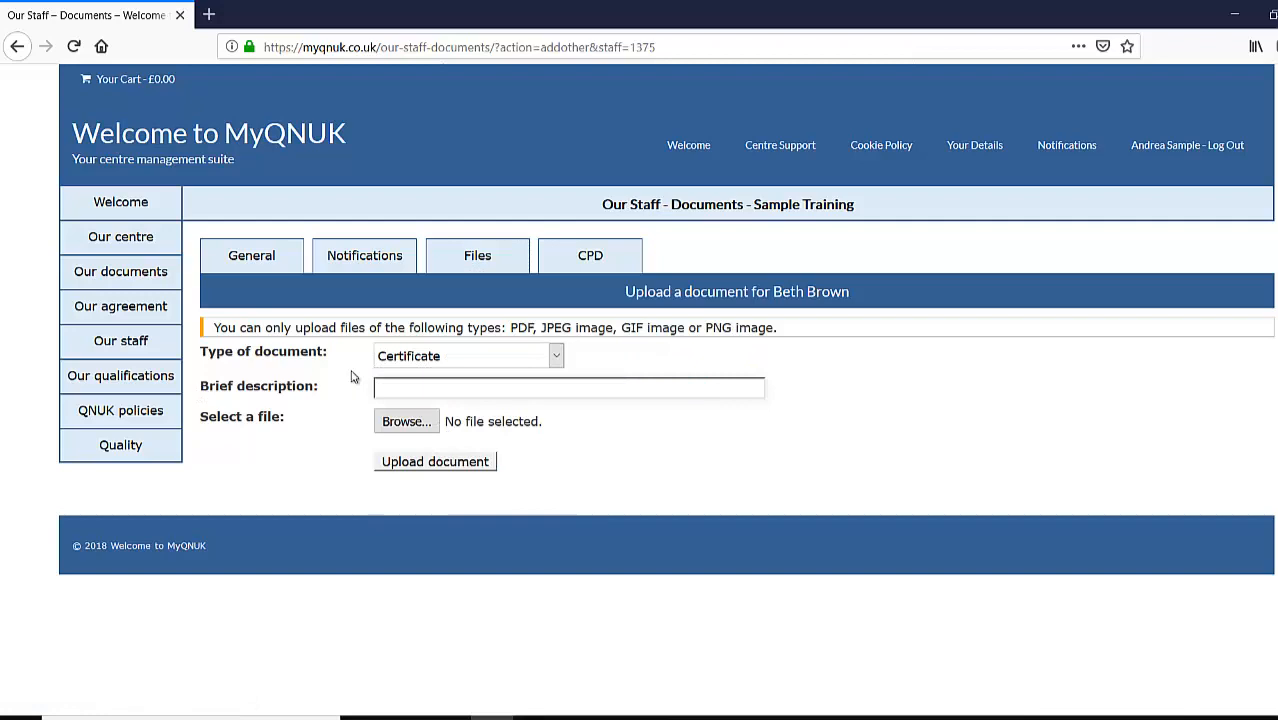
# - Upload the courses PDF as an Activity log described 'List of courses taught and assessed'
pyautogui.click(556, 358)
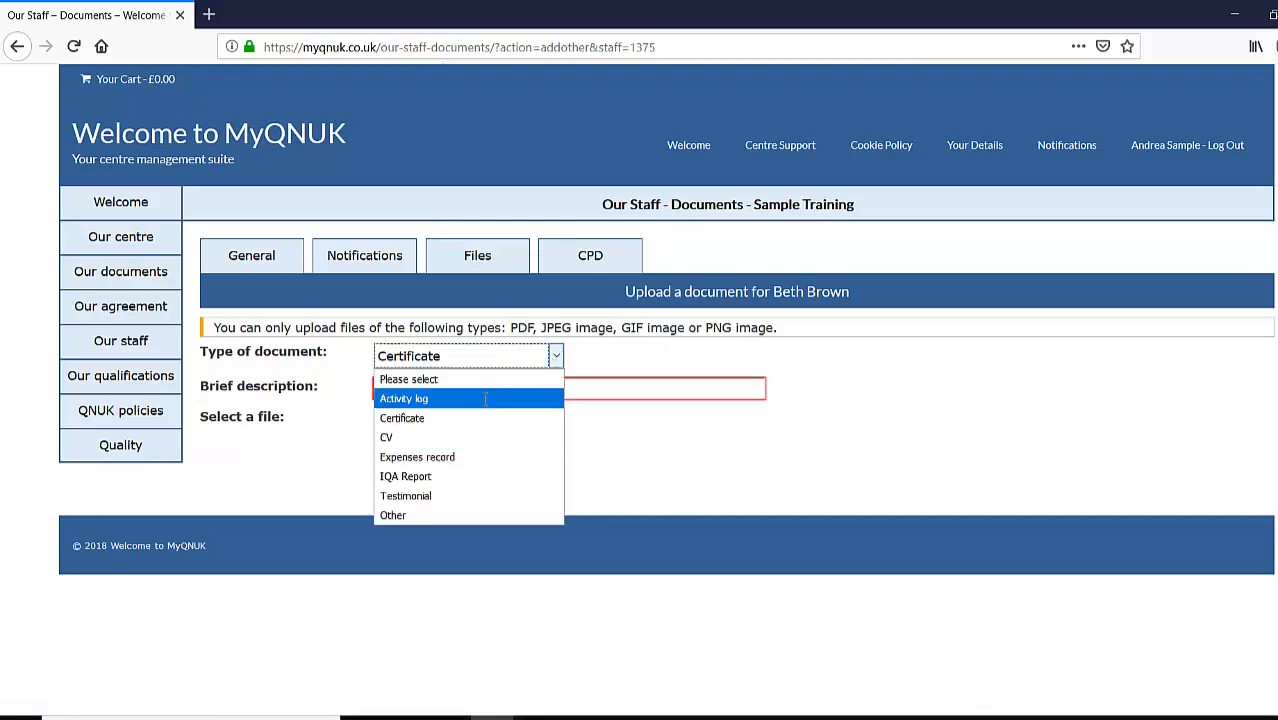
pyautogui.click(484, 399)
pyautogui.click(514, 386)
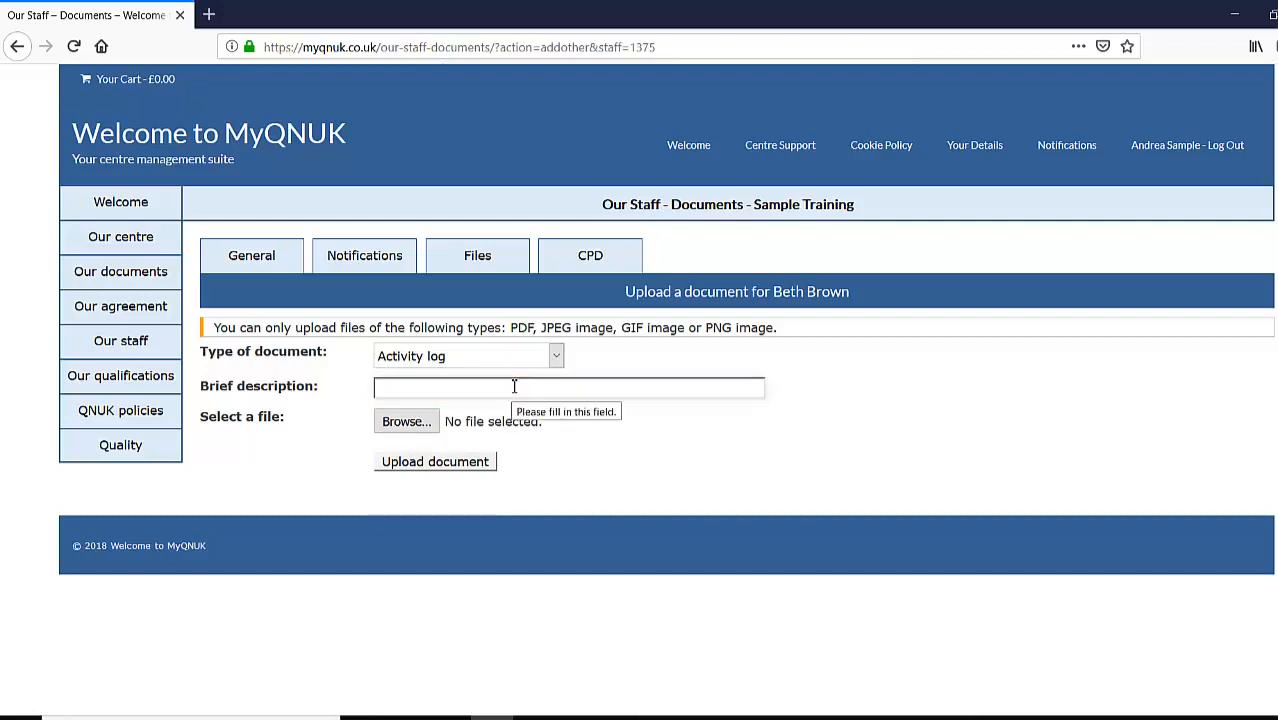
pyautogui.write('List of courses taught and assessed')
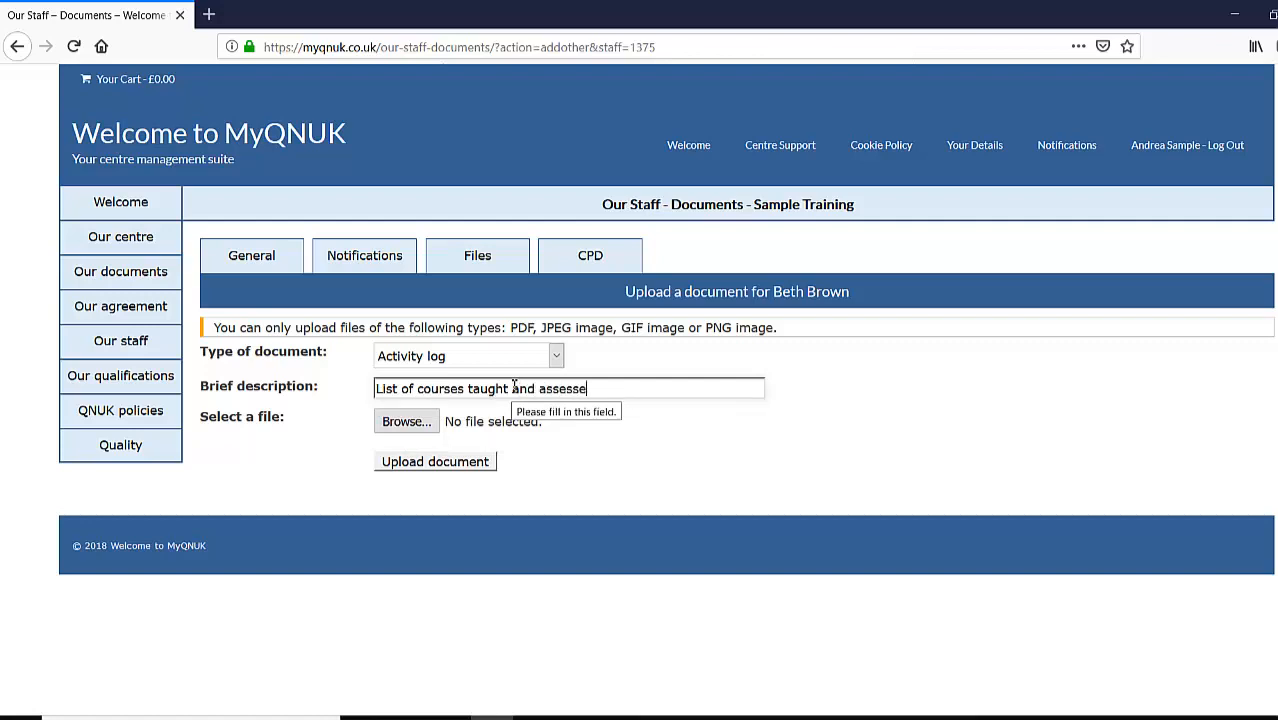
pyautogui.click(407, 421)
pyautogui.click(282, 160)
pyautogui.click(288, 179)
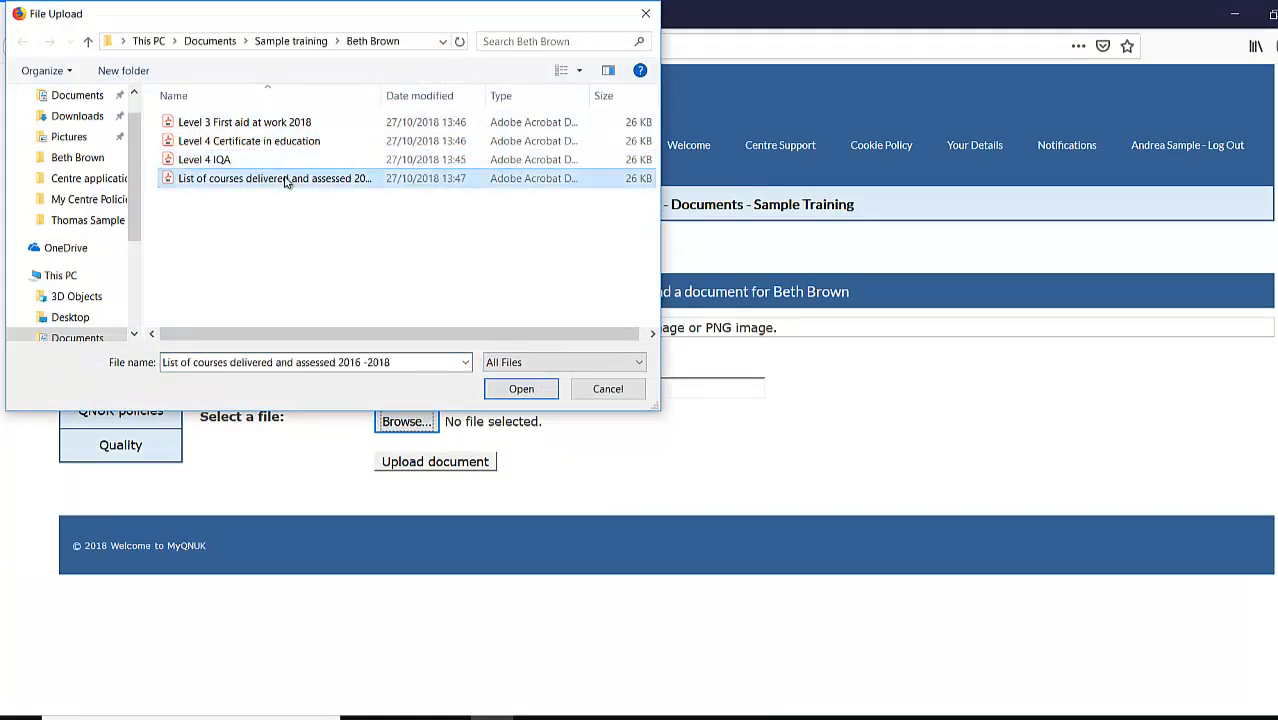
pyautogui.click(520, 389)
pyautogui.click(470, 462)
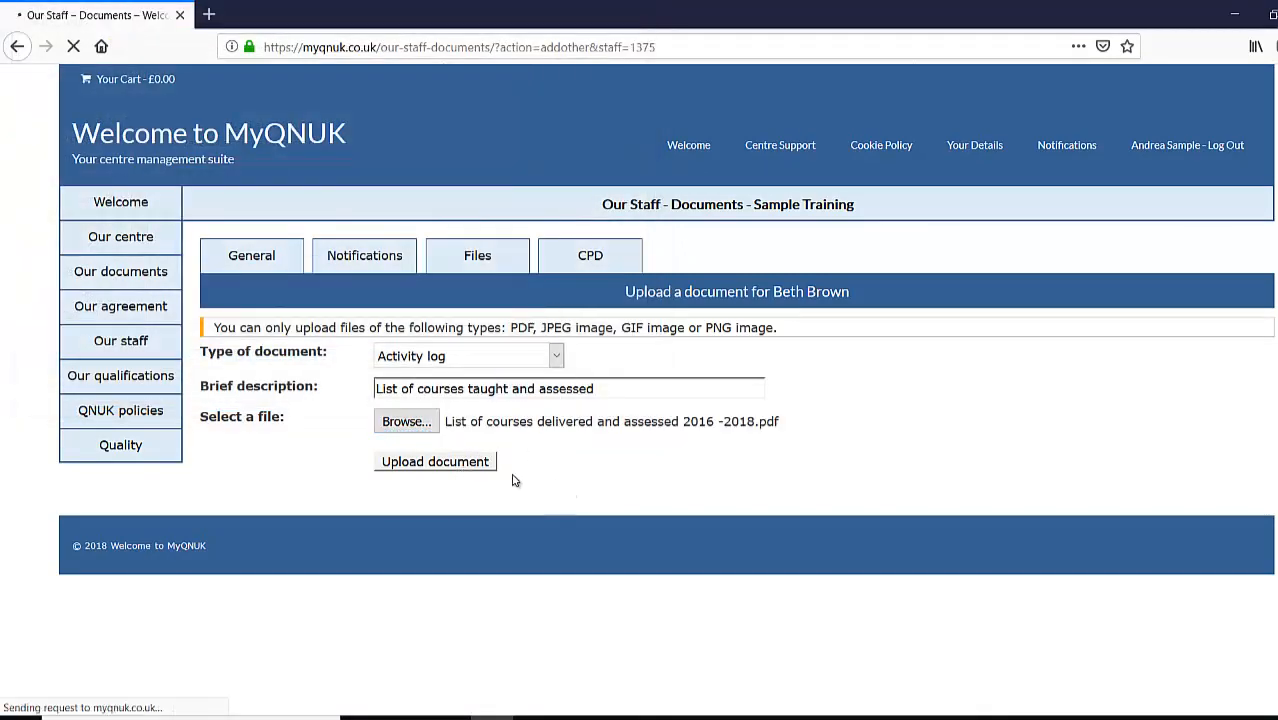
pyautogui.scroll(-2, 923, 452)
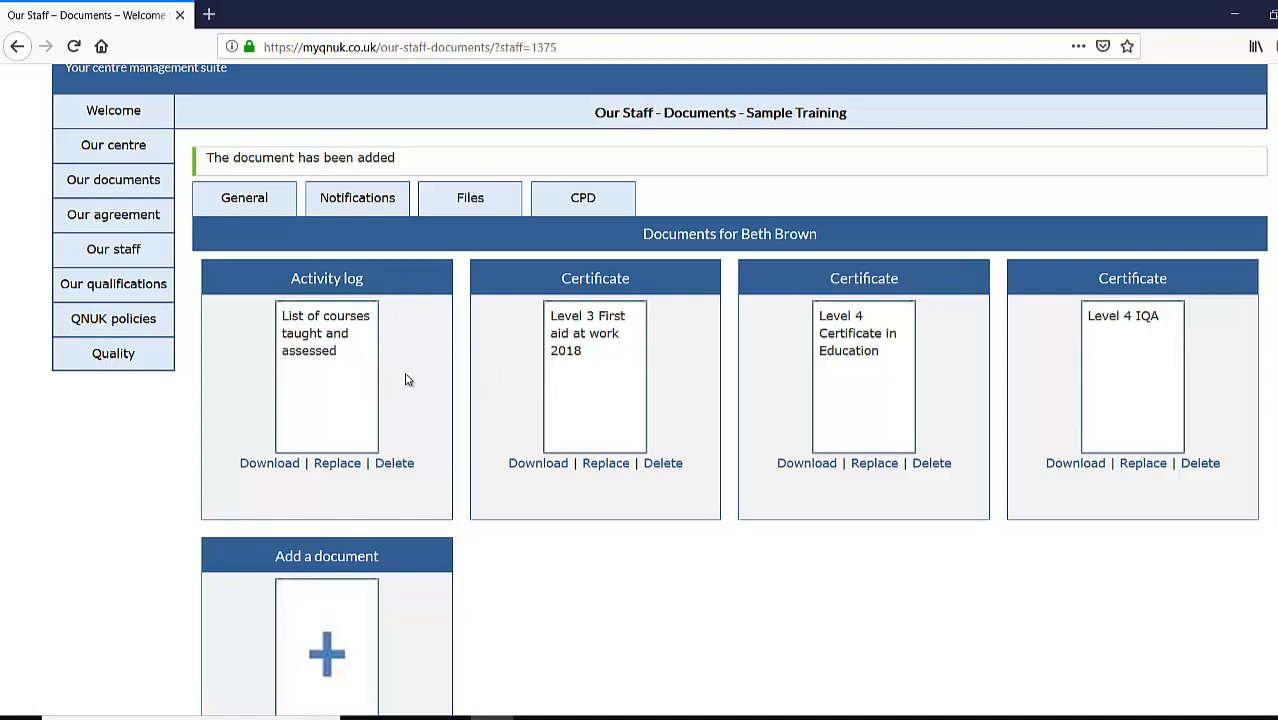
# - Open Our staff to see all contact cards, including the new IQA and Delivery staff member
pyautogui.click(113, 249)
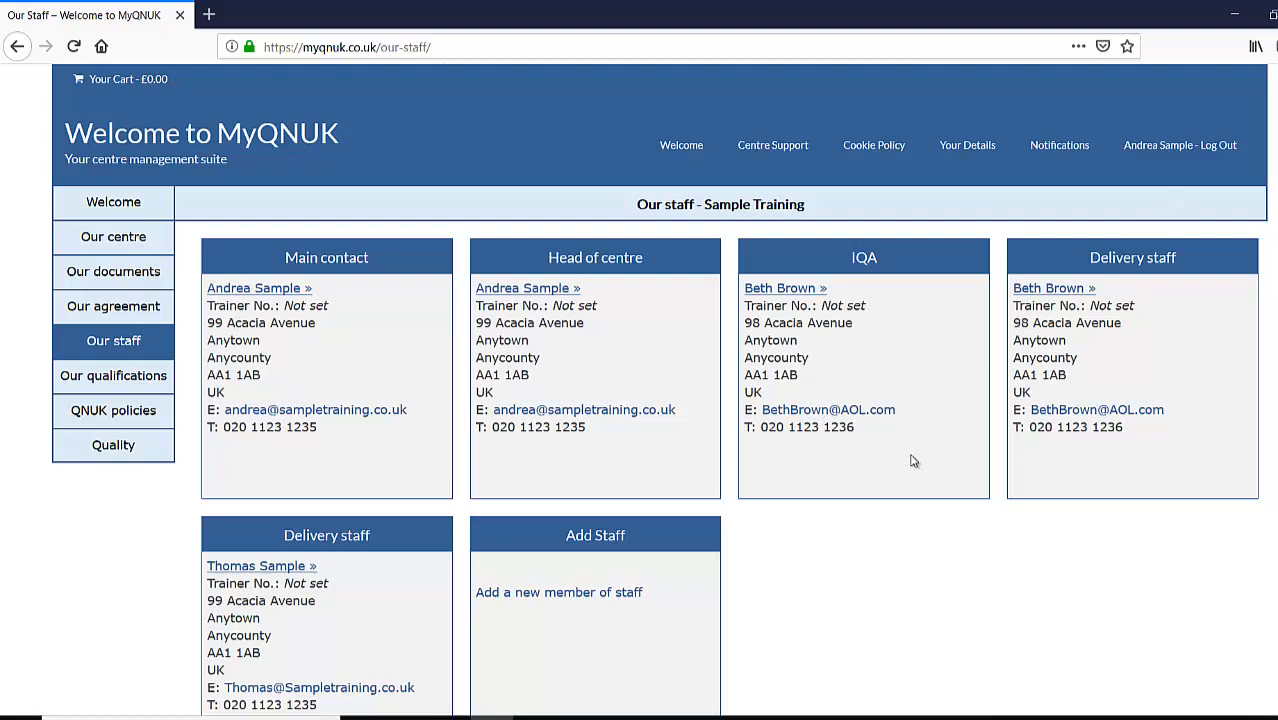
# - Log out of the administrator account and sign in with the new staff member's username and password
pyautogui.click(1161, 149)
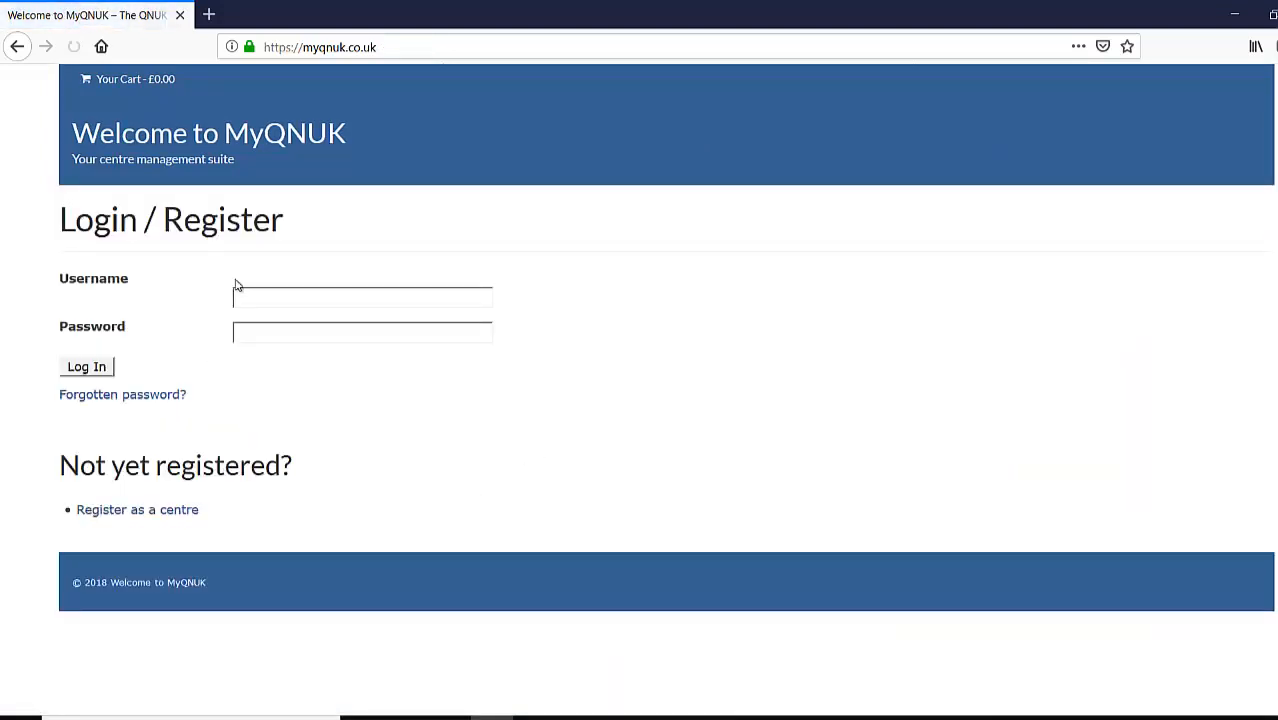
pyautogui.click(261, 295)
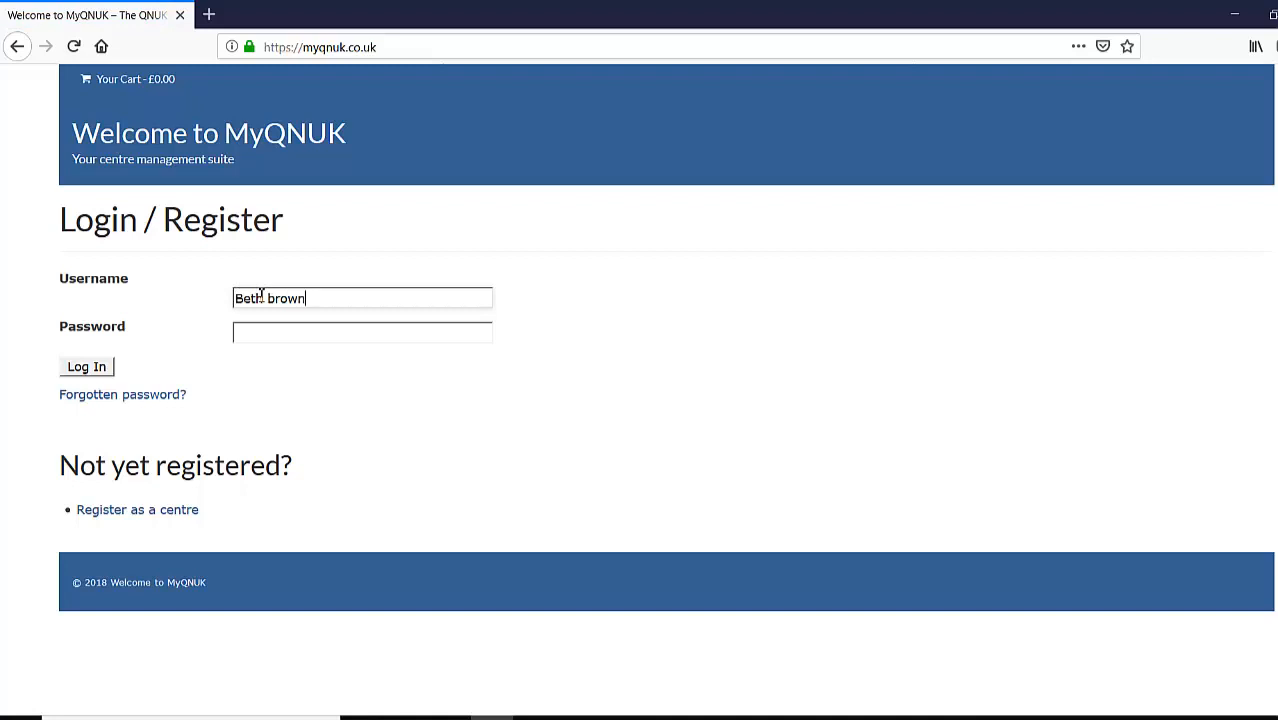
pyautogui.press('Tab')
pyautogui.write('***')
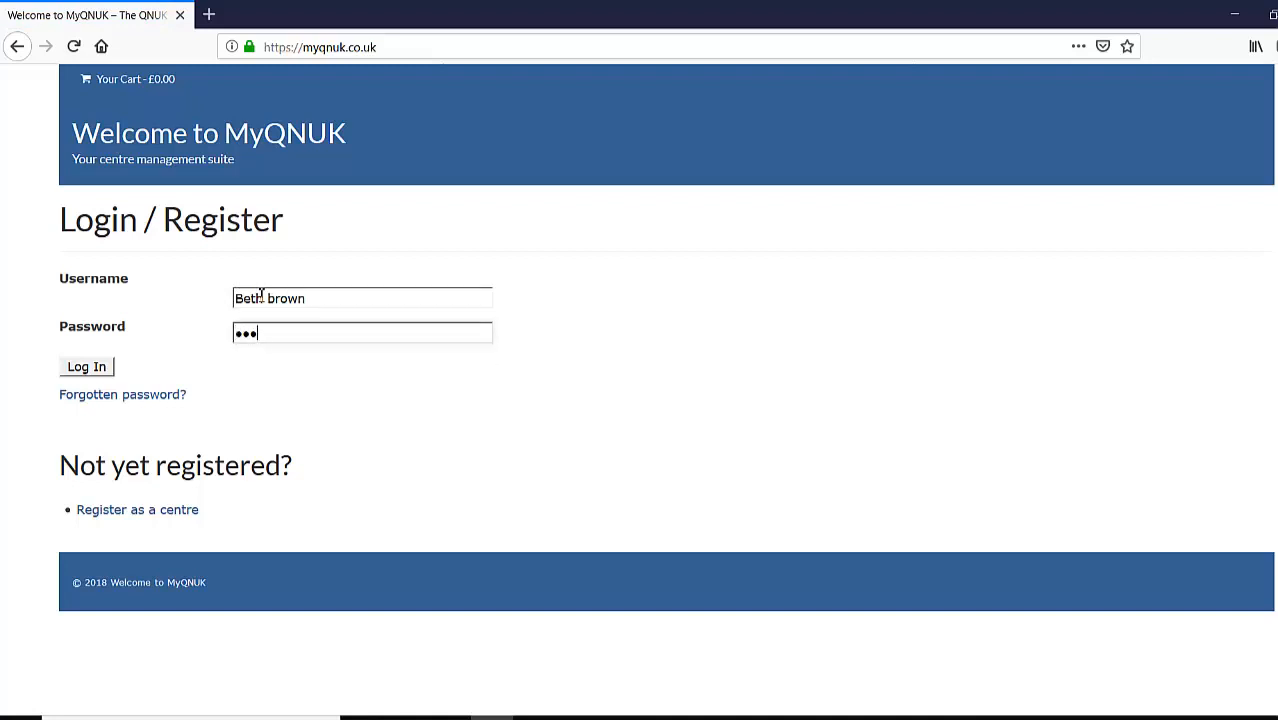
pyautogui.write('******')
pyautogui.press('Return')
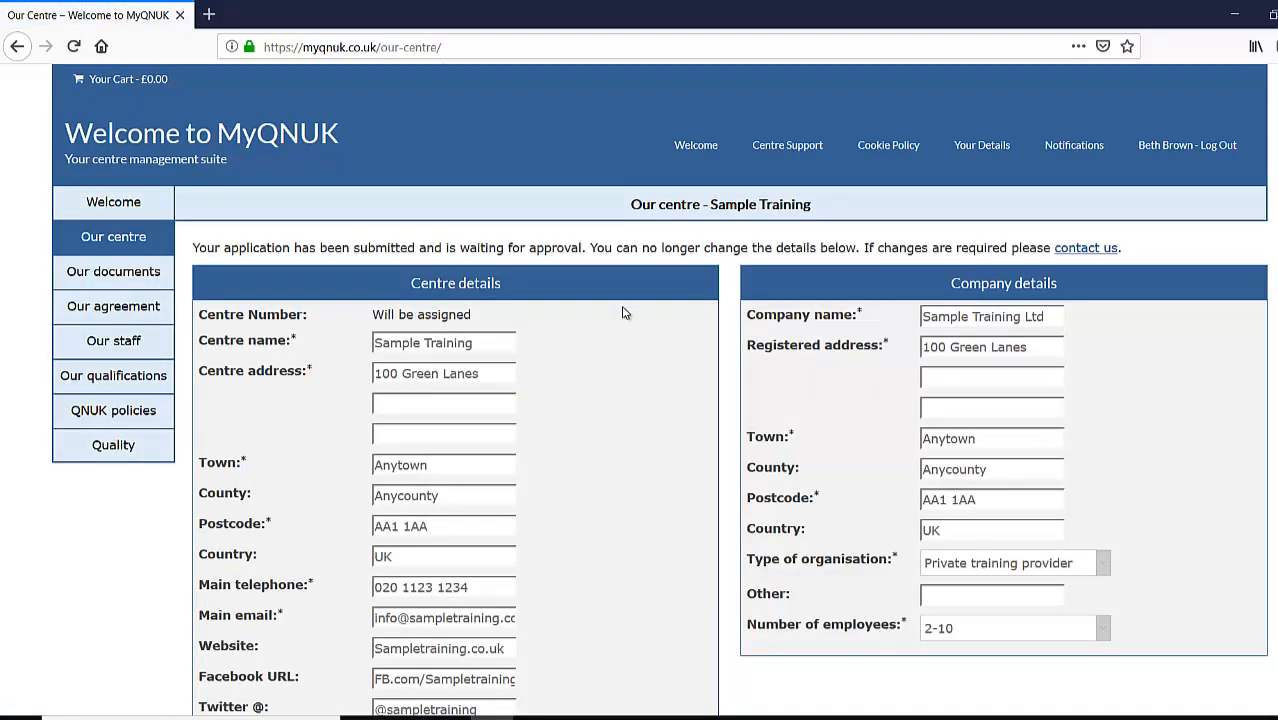
# - Check the new staff member's files list the activity log and three certificates, then log out
pyautogui.click(129, 347)
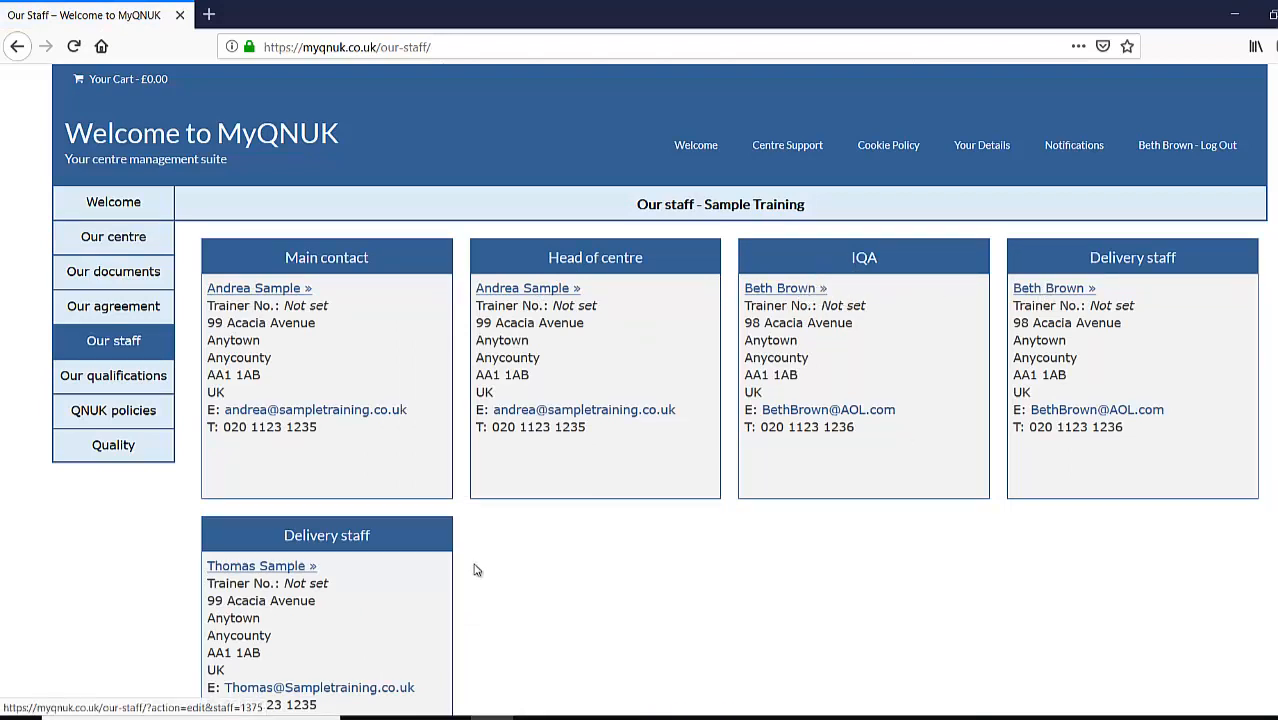
pyautogui.click(1060, 289)
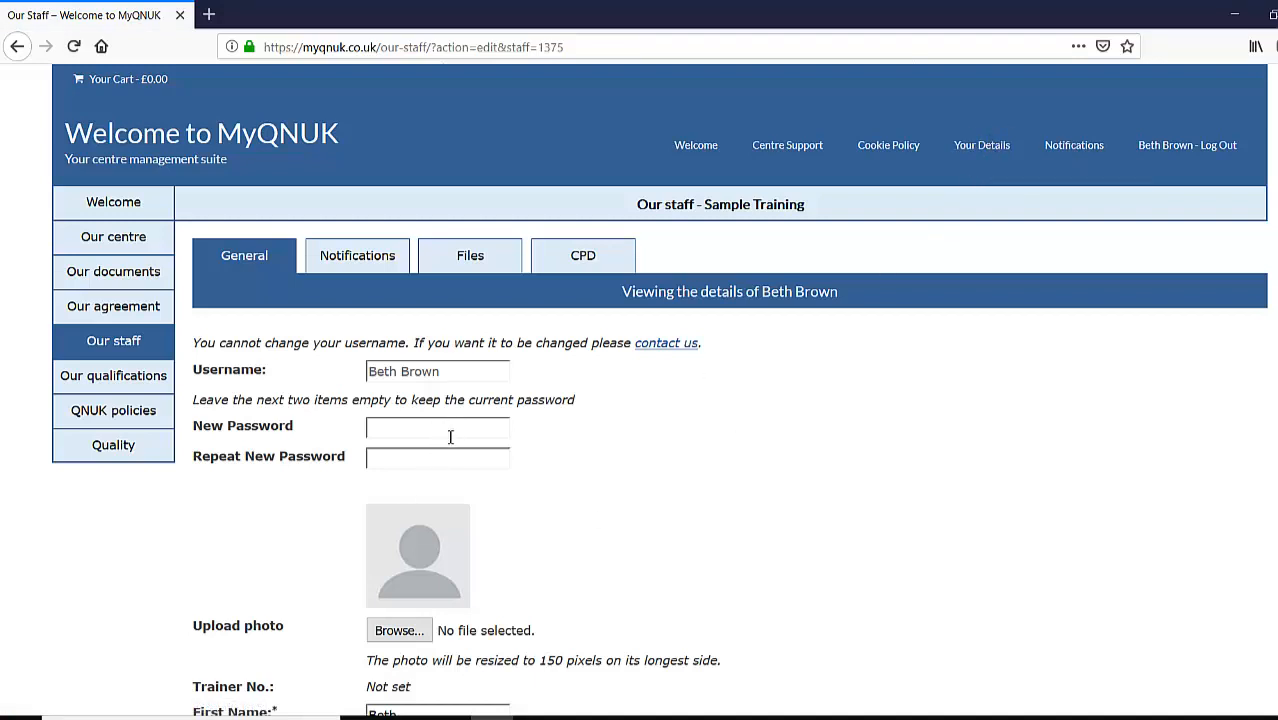
pyautogui.click(476, 254)
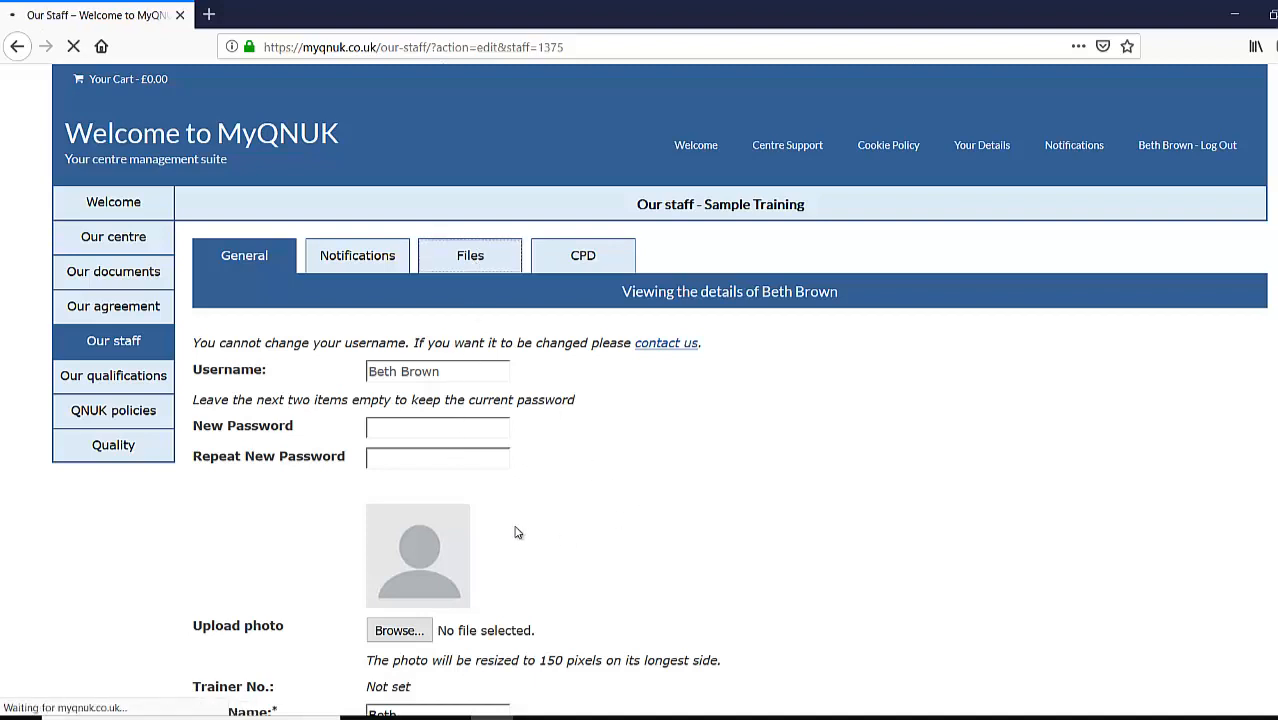
pyautogui.scroll(-3, 662, 503)
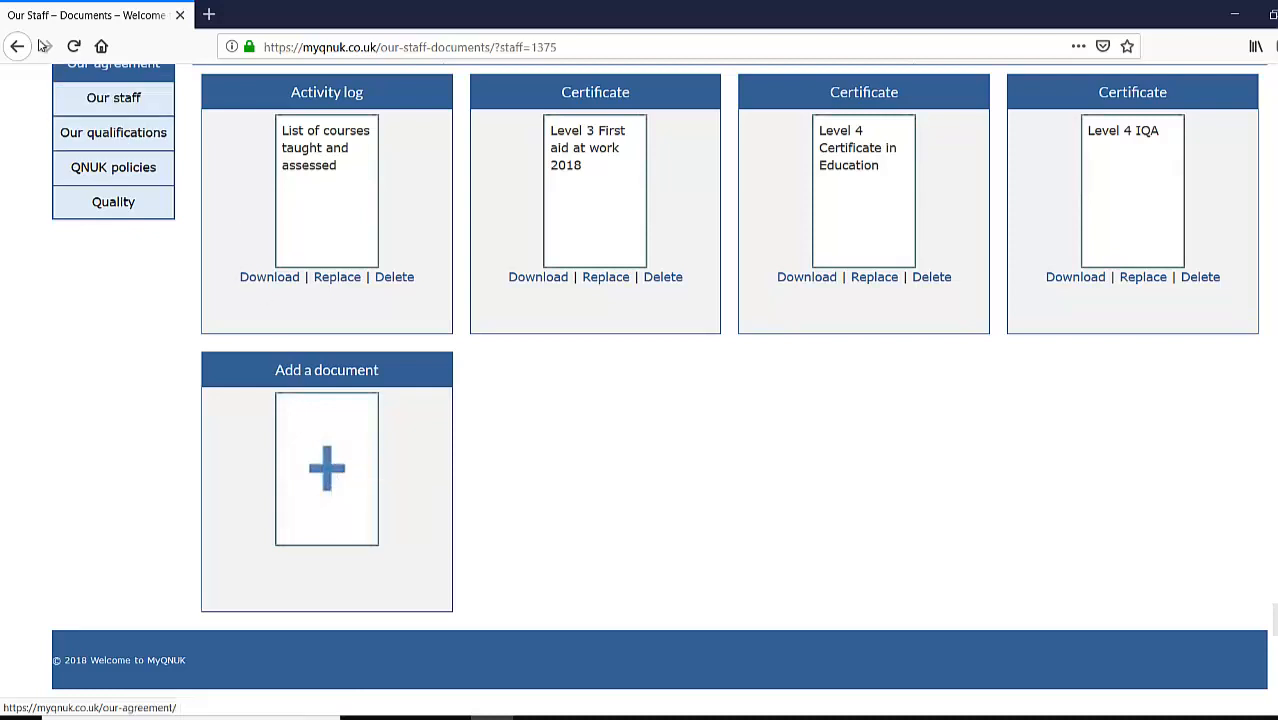
pyautogui.scroll(3, 1045, 272)
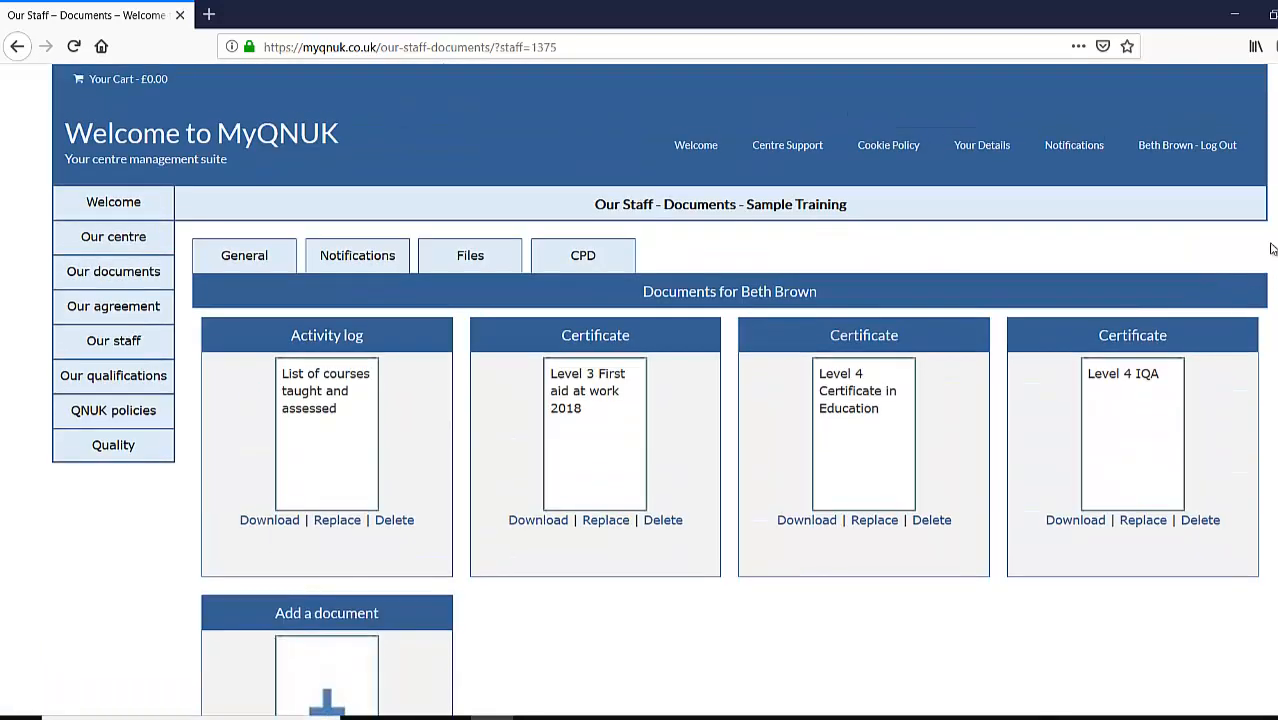
pyautogui.click(1170, 150)
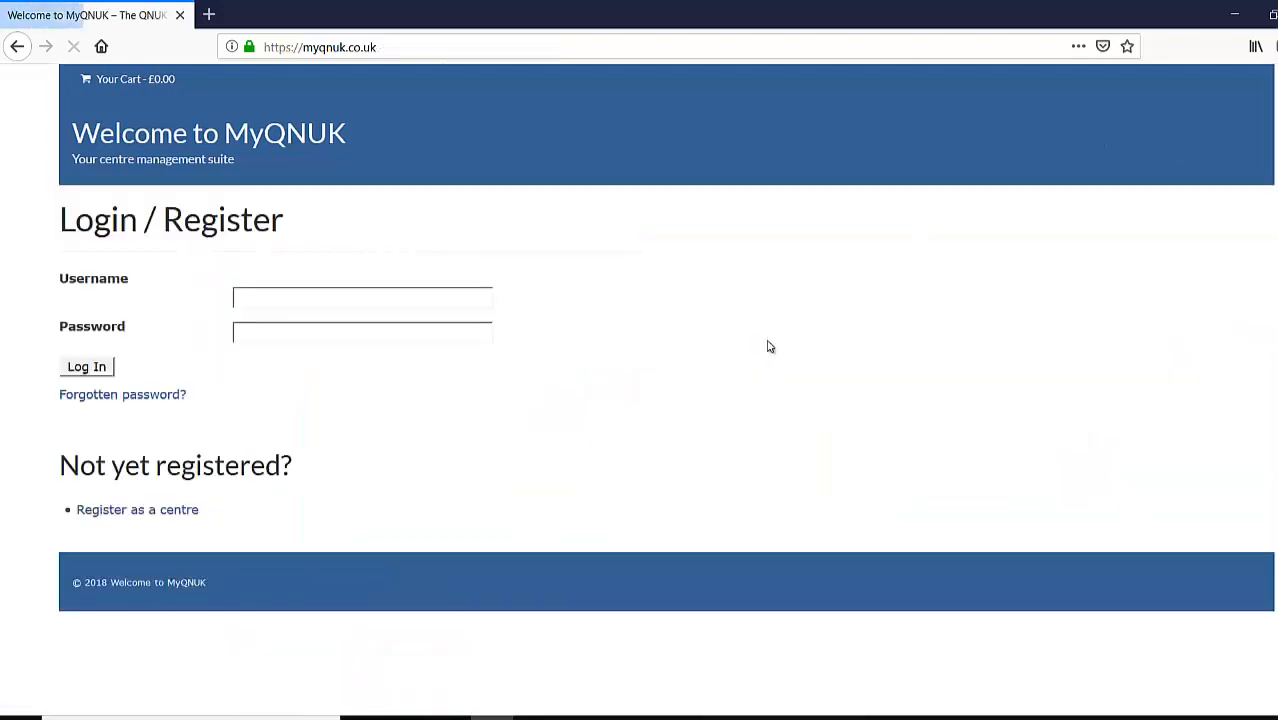
# - Log in with the main contact's staff username and password to reach the Our centre page
pyautogui.click(280, 300)
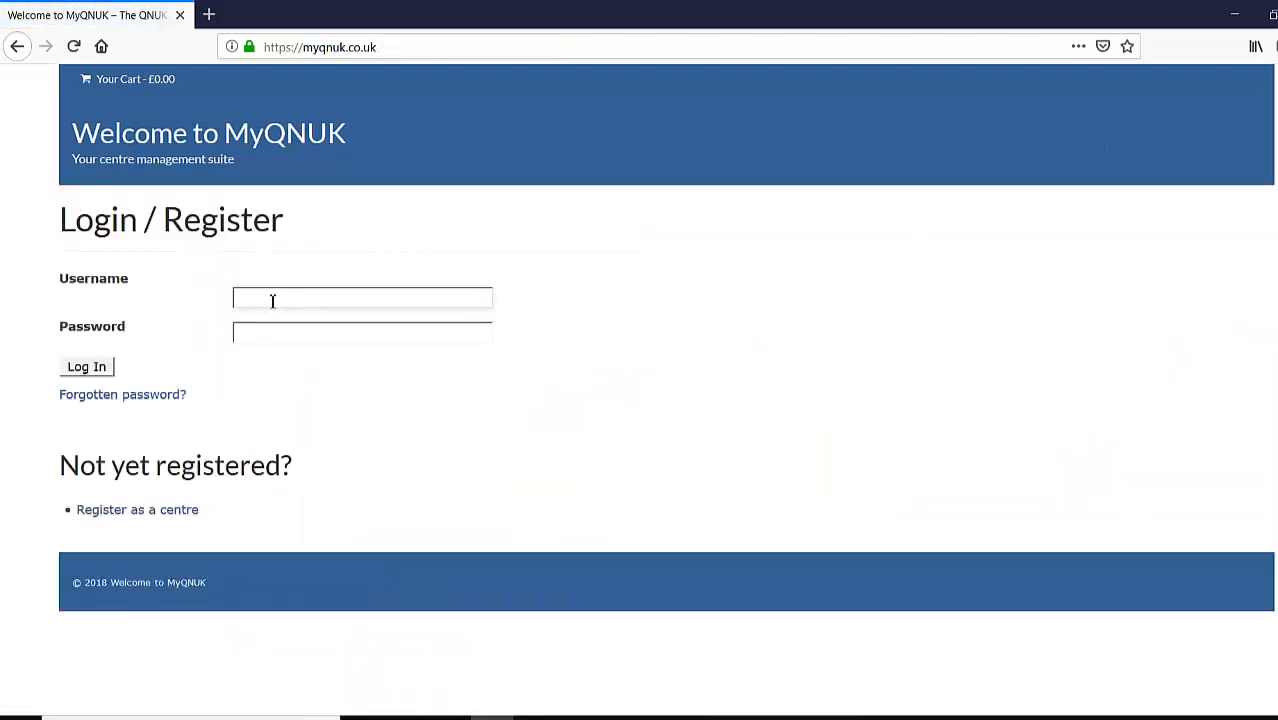
pyautogui.write('Thomas Sample')
pyautogui.press('Tab')
pyautogui.write('••••')
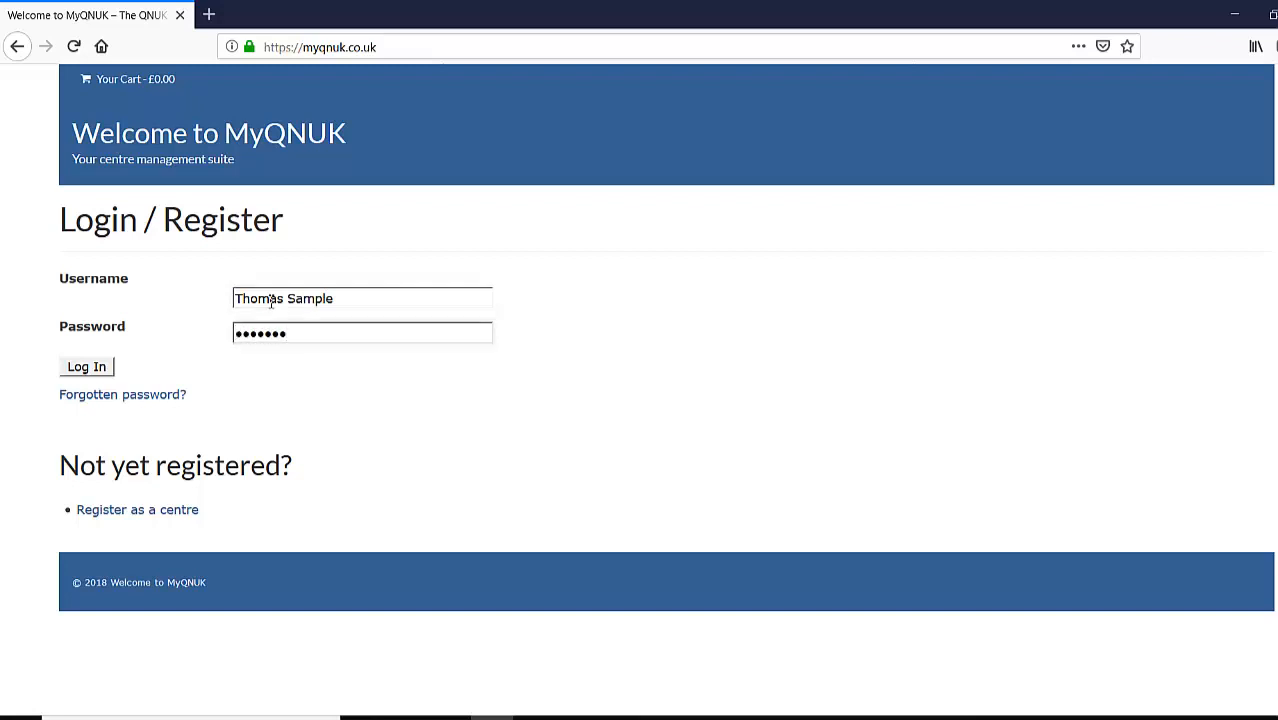
pyautogui.press('Return')
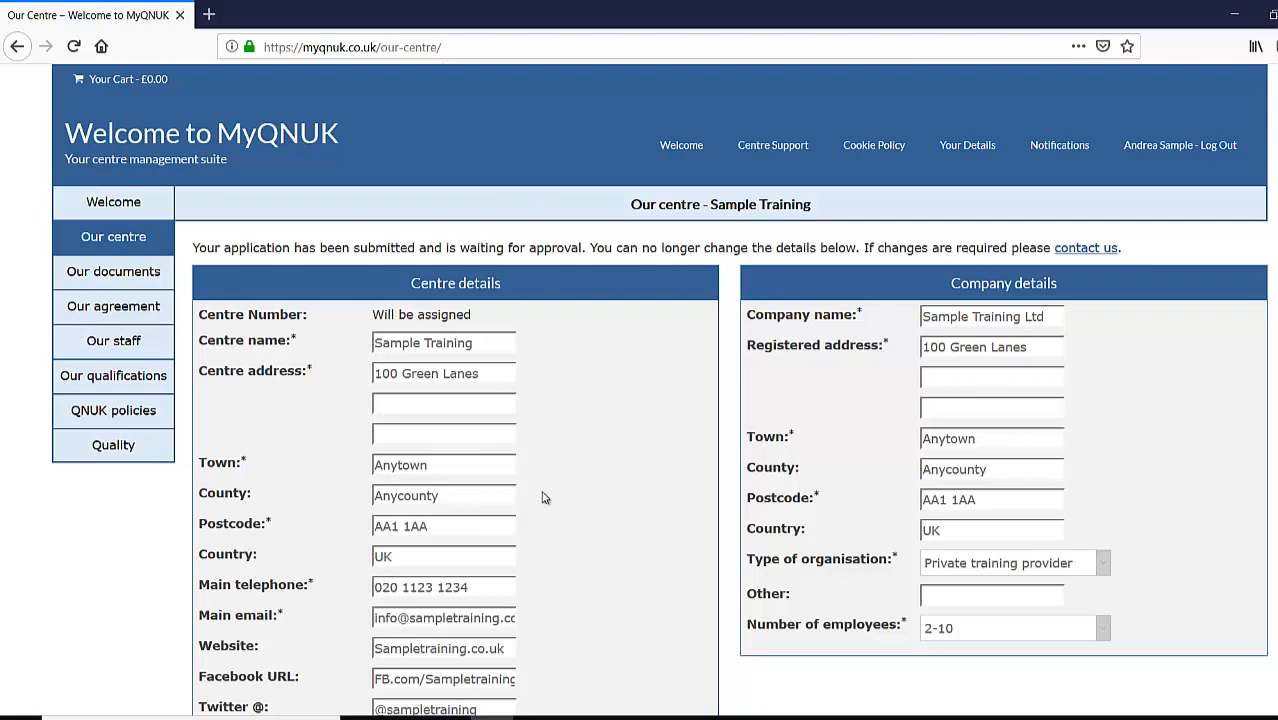
# - Show the Our staff list and highlight the 'Not set' Trainer No. on the IQA and delivery staff cards
pyautogui.click(148, 341)
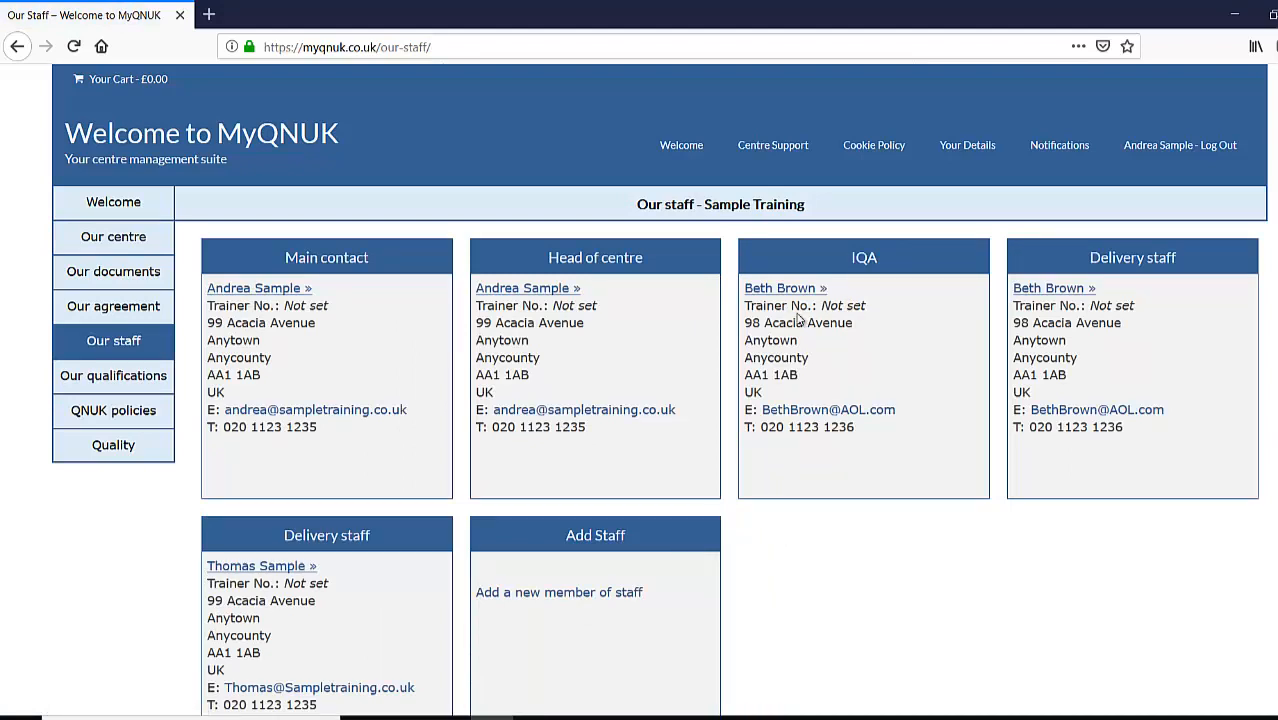
pyautogui.moveTo(866, 310); pyautogui.dragTo(818, 307)
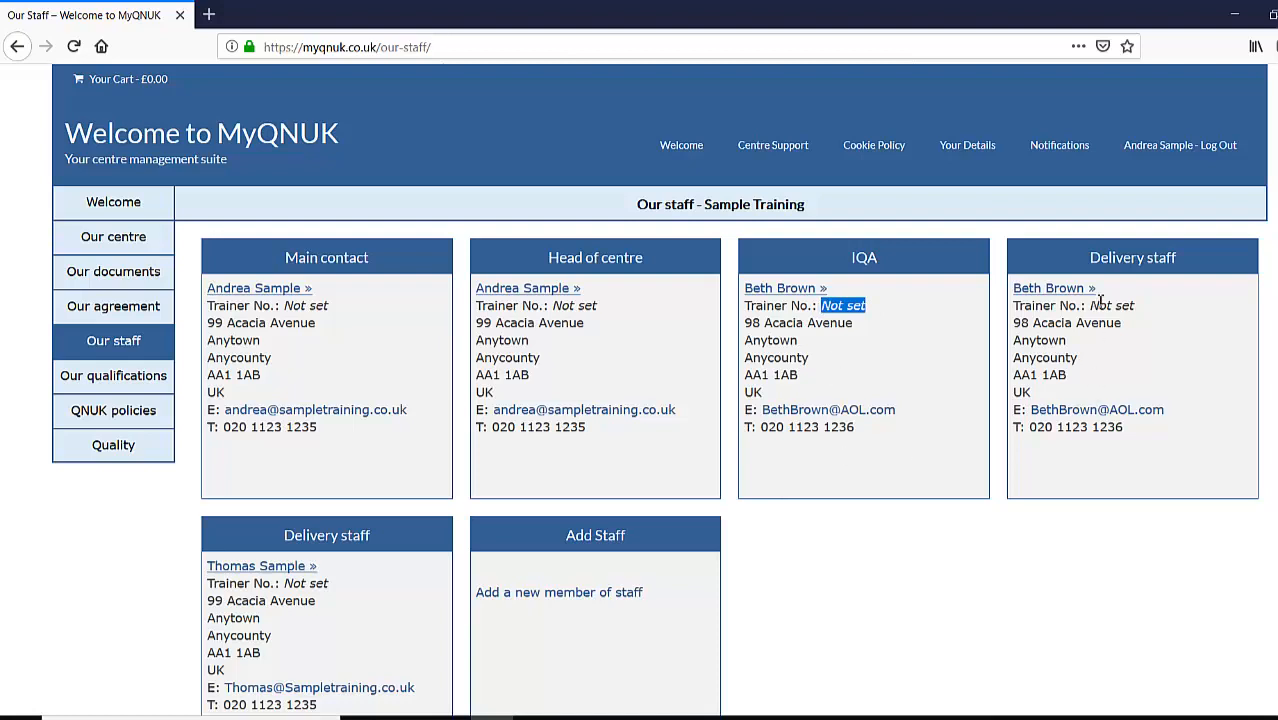
pyautogui.moveTo(340, 585); pyautogui.dragTo(301, 585)
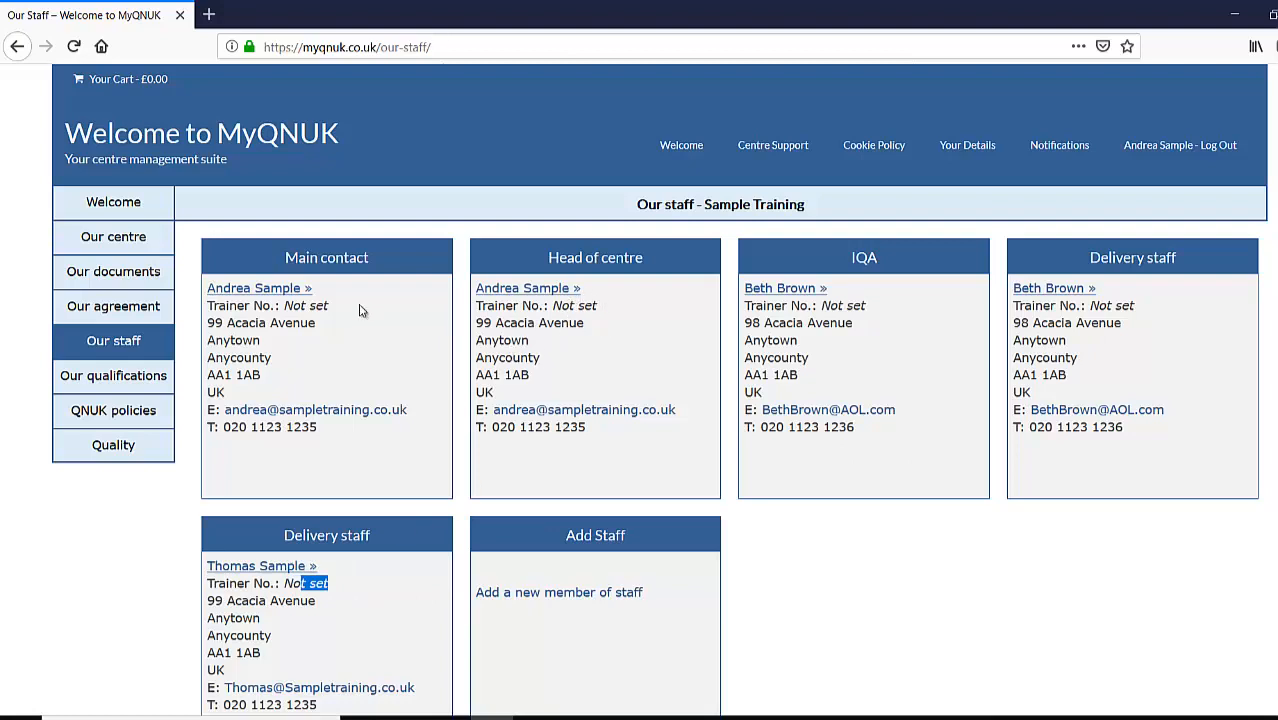